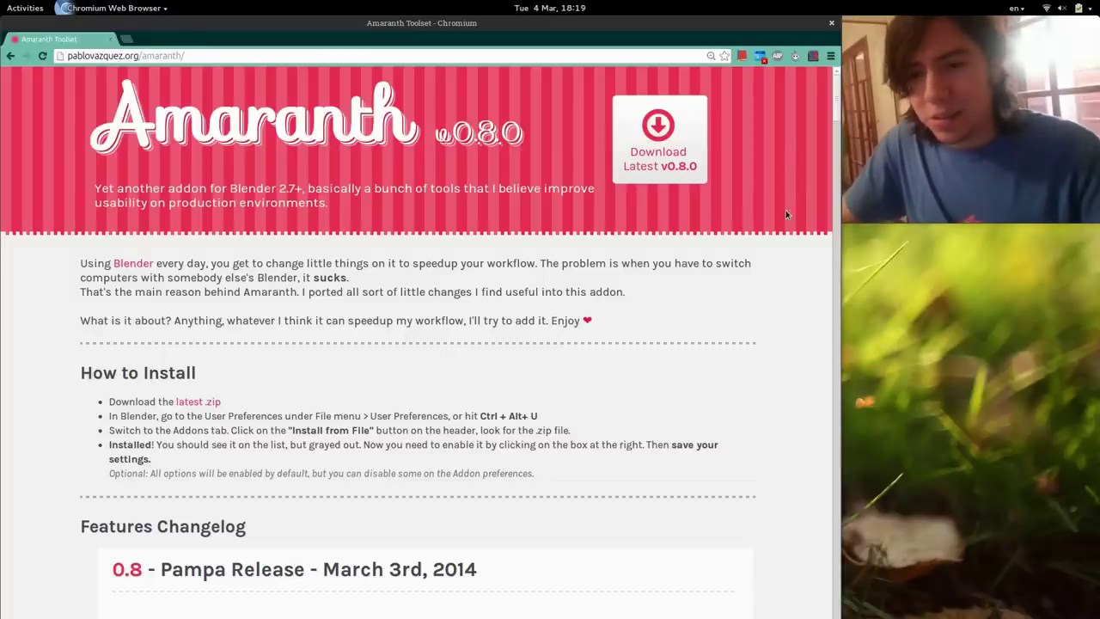
# - Skim the Amaranth add-on page through its features changelog and read the 0.8 Render section
pyautogui.scroll(-5, 789, 215)
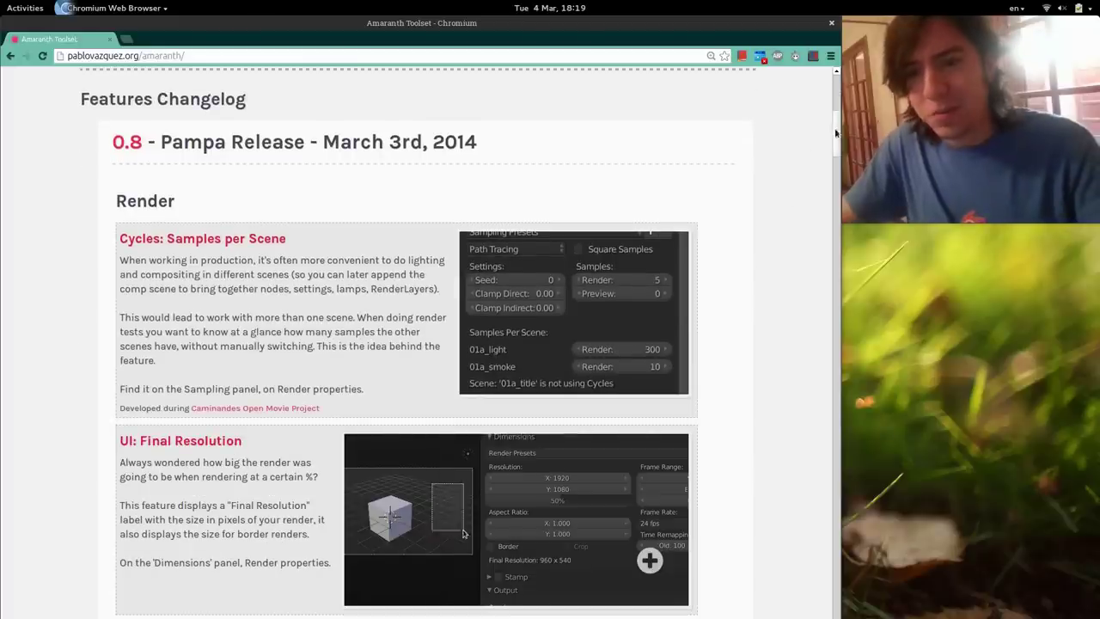
pyautogui.moveTo(836, 137); pyautogui.dragTo(851, 348)
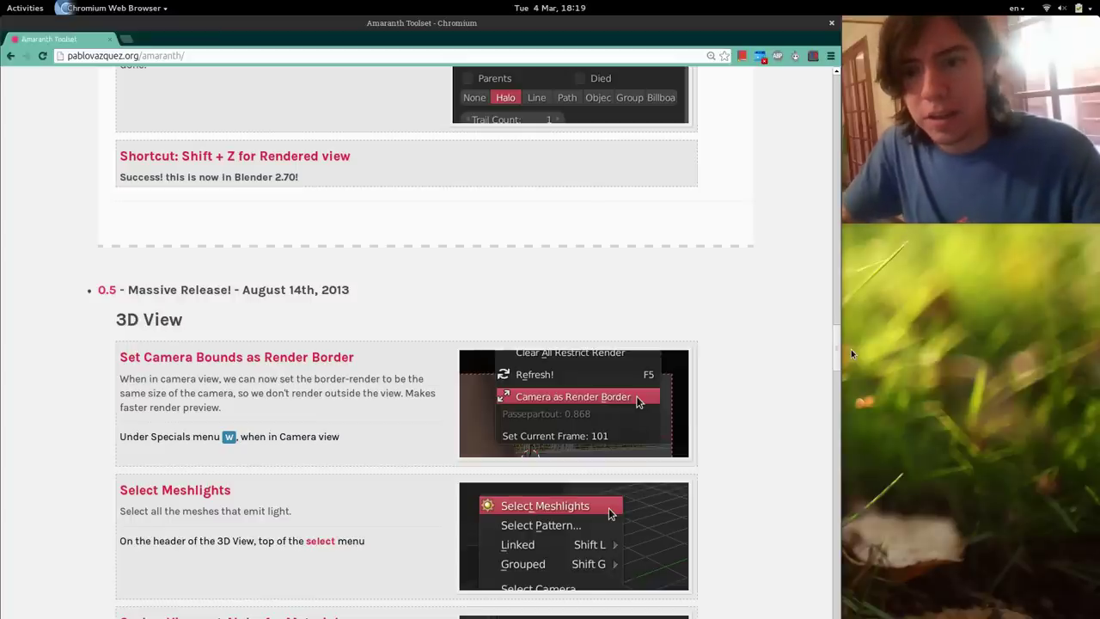
pyautogui.moveTo(836, 350); pyautogui.dragTo(820, 141)
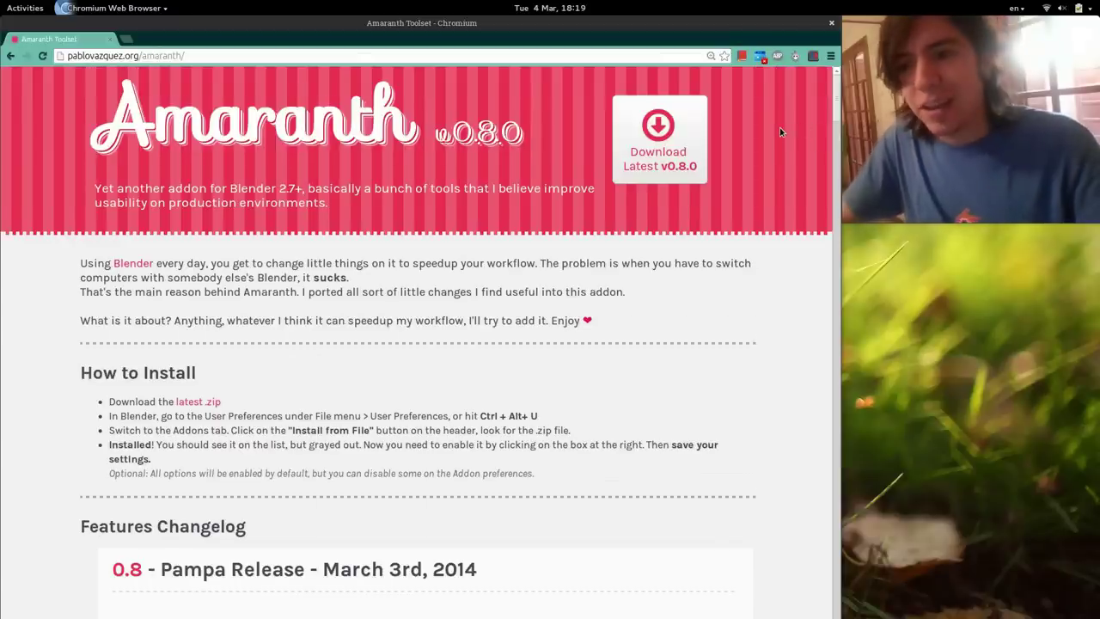
pyautogui.scroll(-1, 780, 127)
pyautogui.scroll(1, 779, 127)
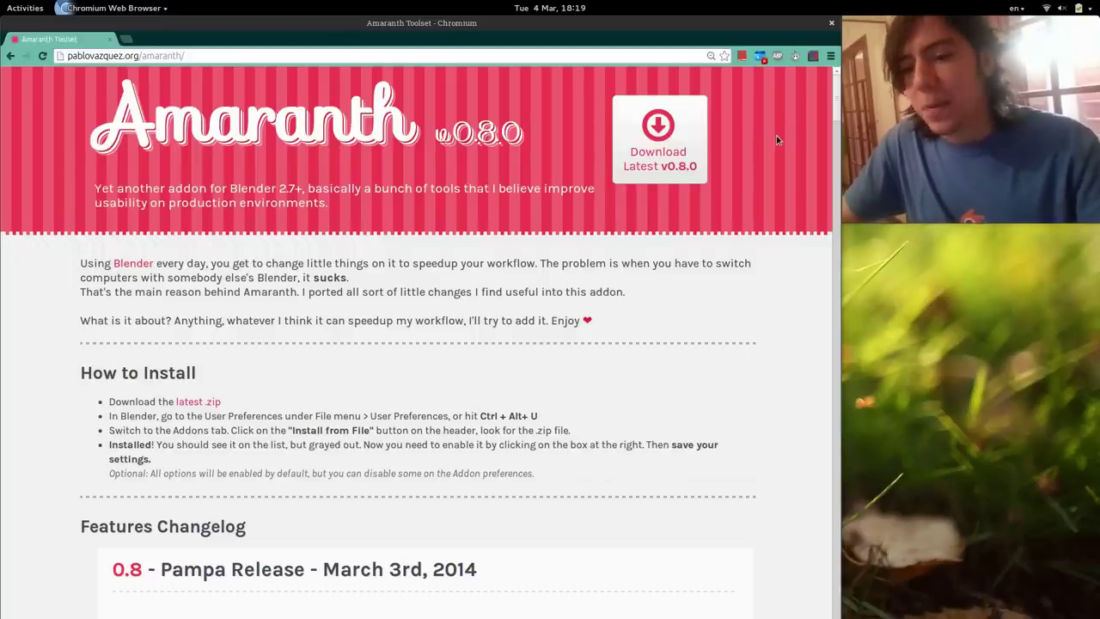
pyautogui.scroll(-5, 776, 133)
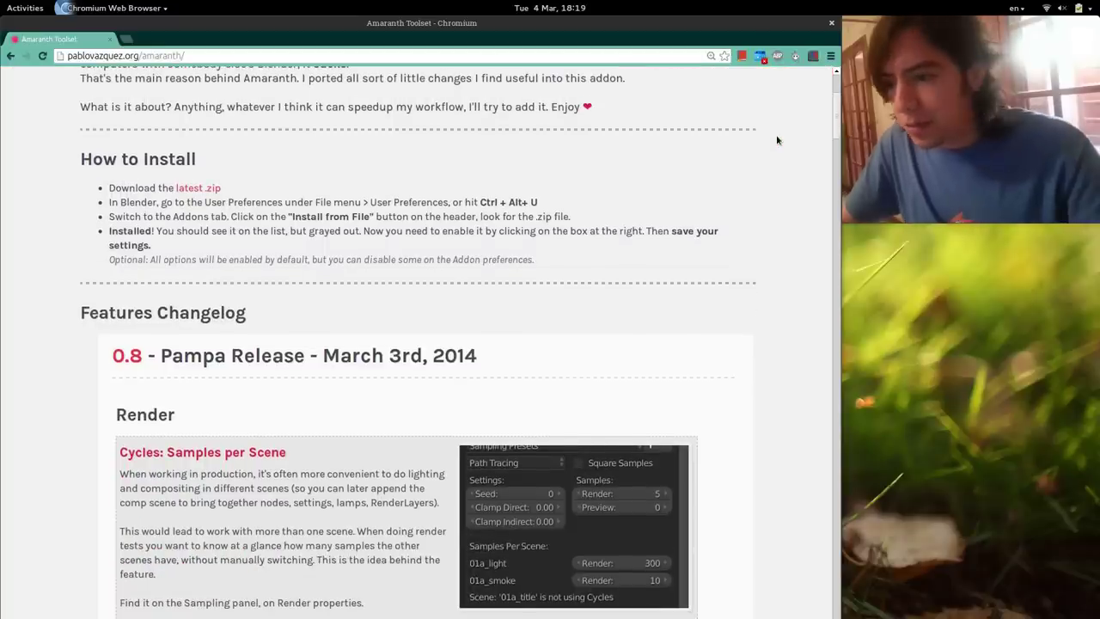
pyautogui.scroll(-5, 776, 140)
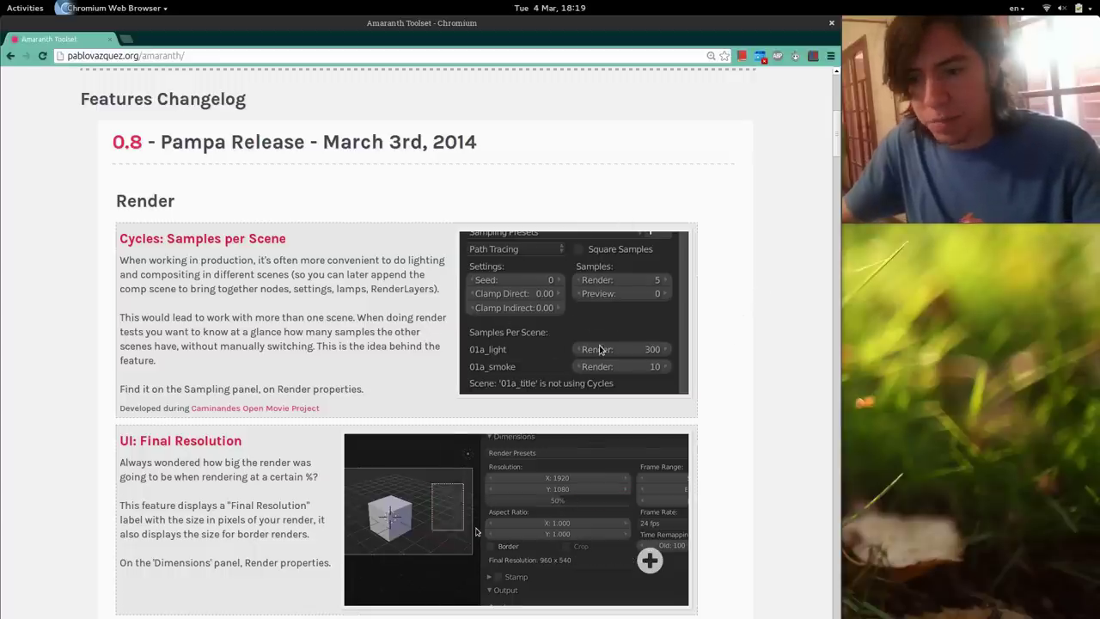
# - Switch to Blender and look through the Render and Render Layers properties of the 01a_comp scene
pyautogui.hotkey('ctrl', 'alt', 'Up')
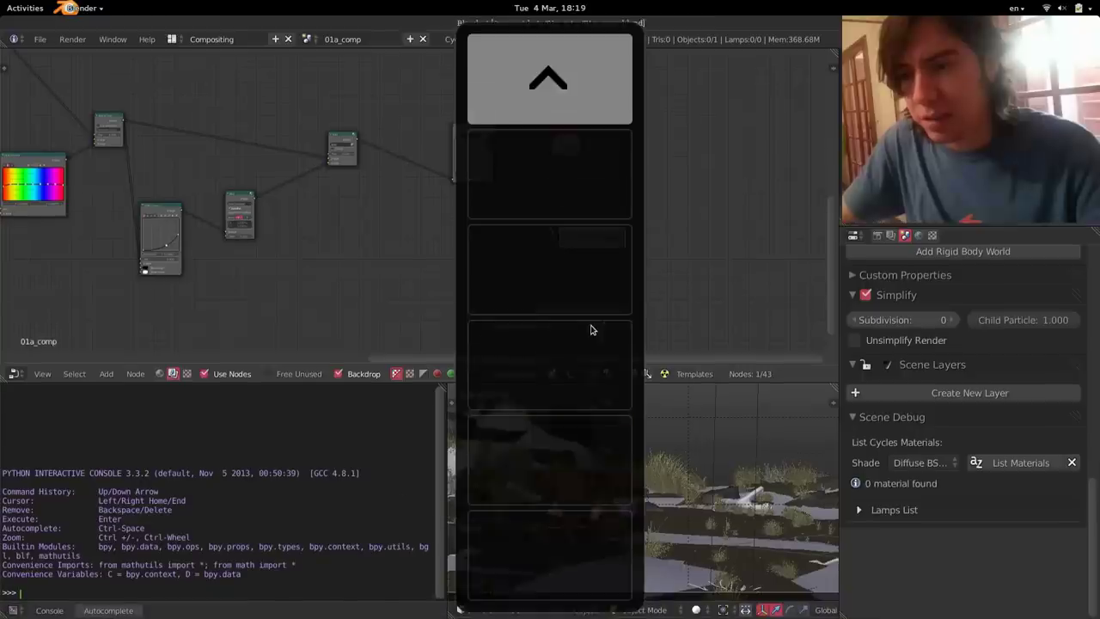
pyautogui.scroll(-1, 710, 483)
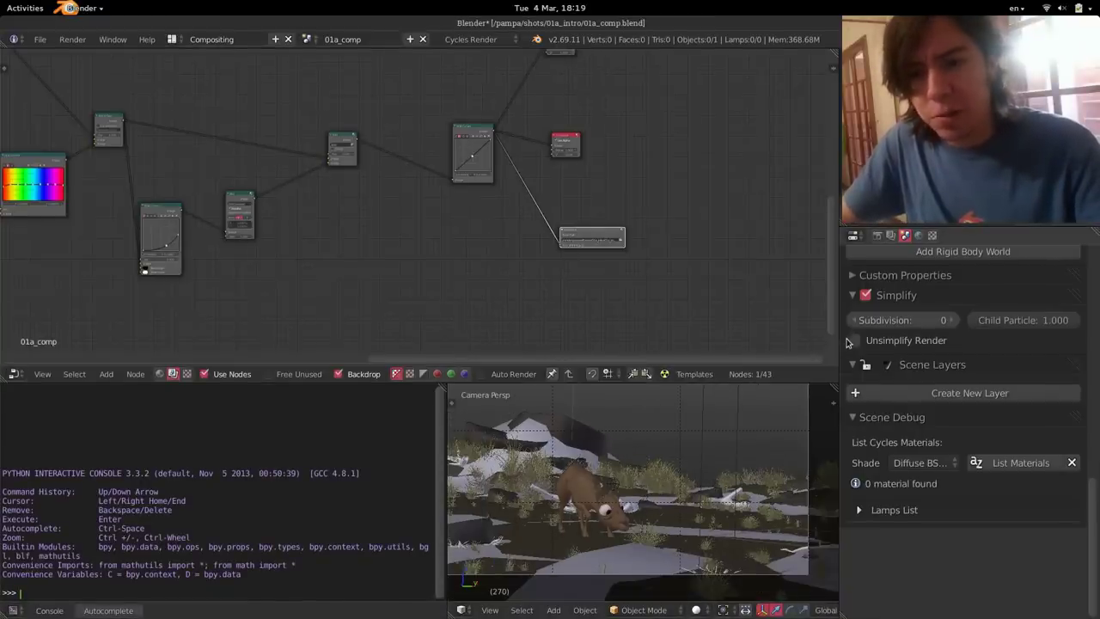
pyautogui.scroll(2, 672, 465)
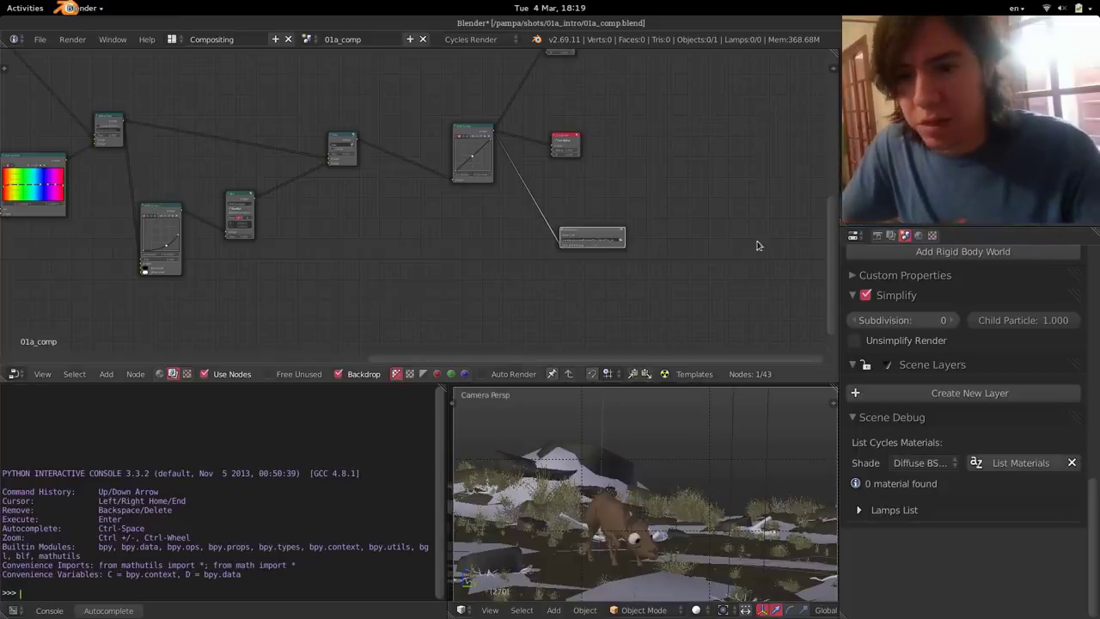
pyautogui.click(877, 235)
pyautogui.scroll(3, 882, 300)
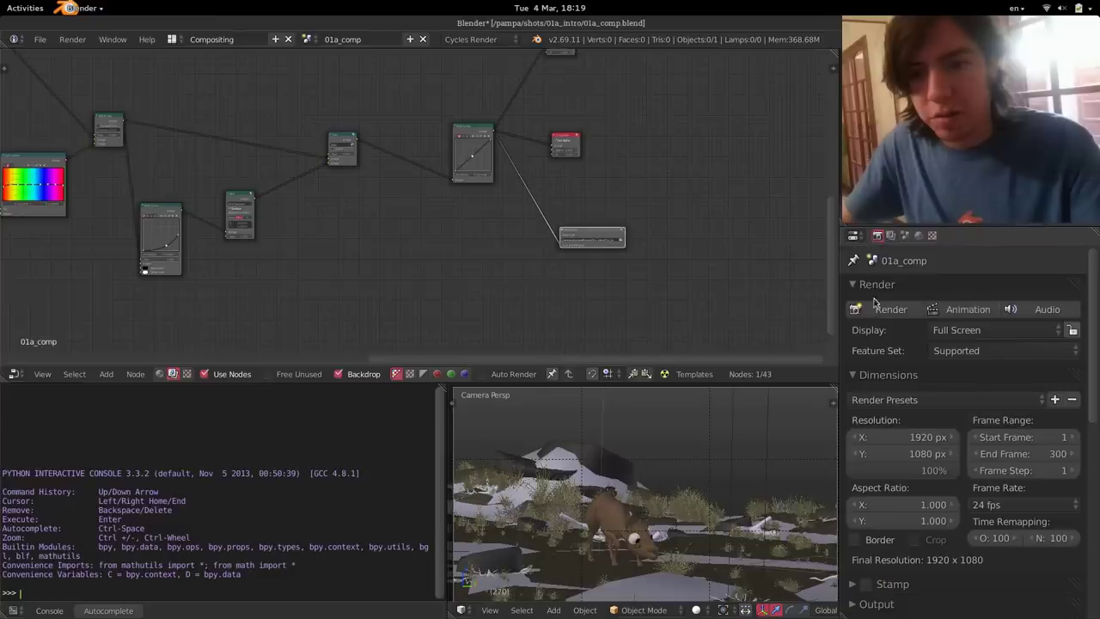
pyautogui.click(890, 235)
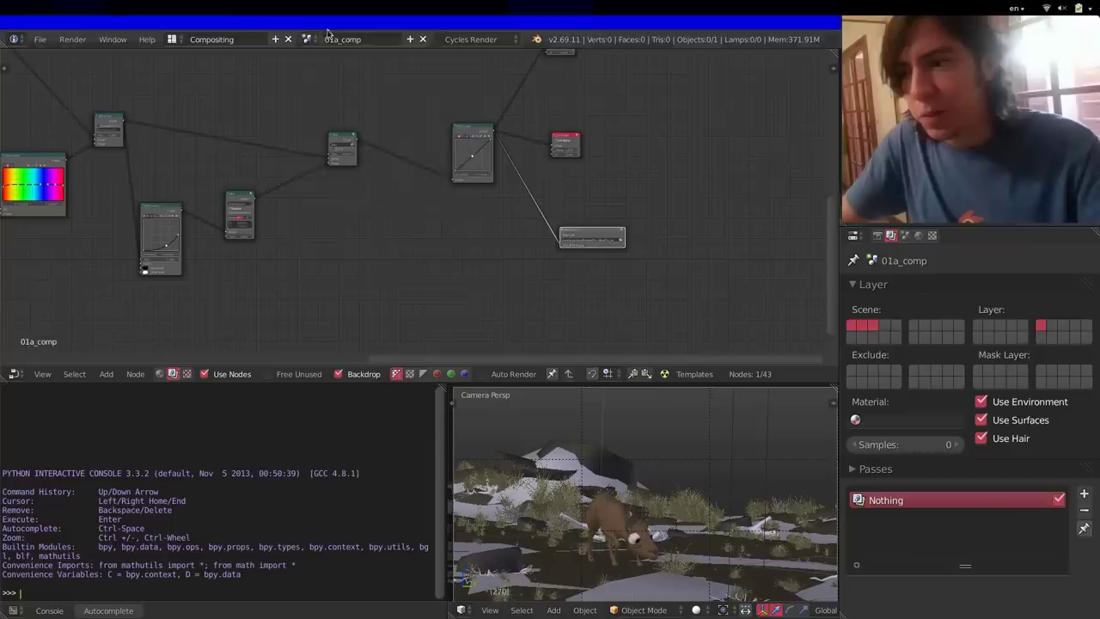
# - Open the 01a_light scene, inspect its camera view in solid shading, and return to the 01a_comp scene
pyautogui.click(306, 38)
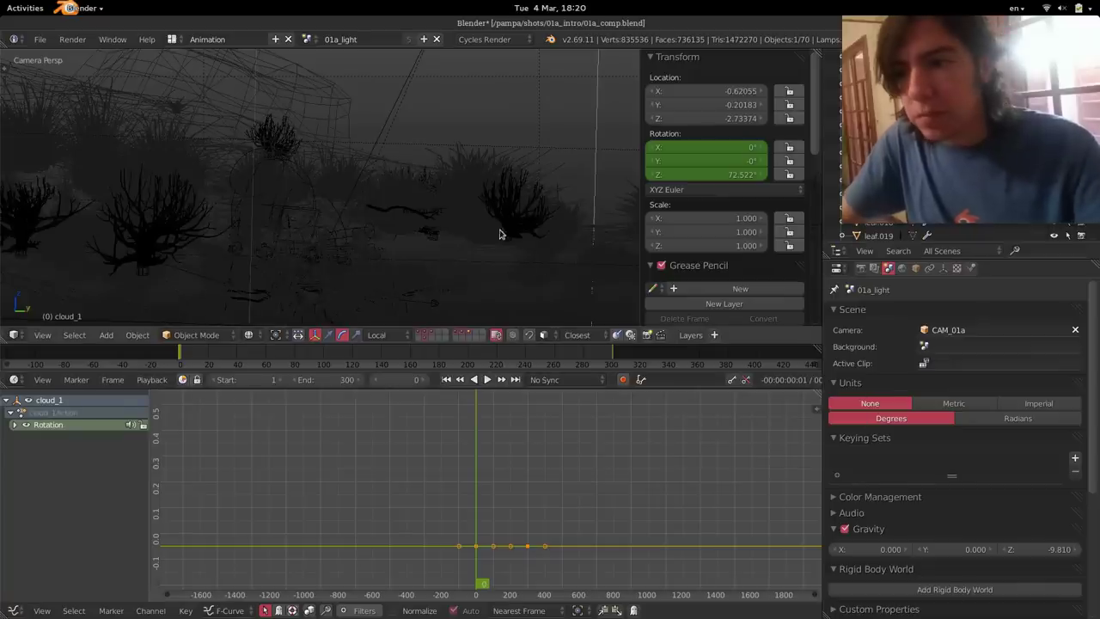
pyautogui.hotkey('shift', 'z')
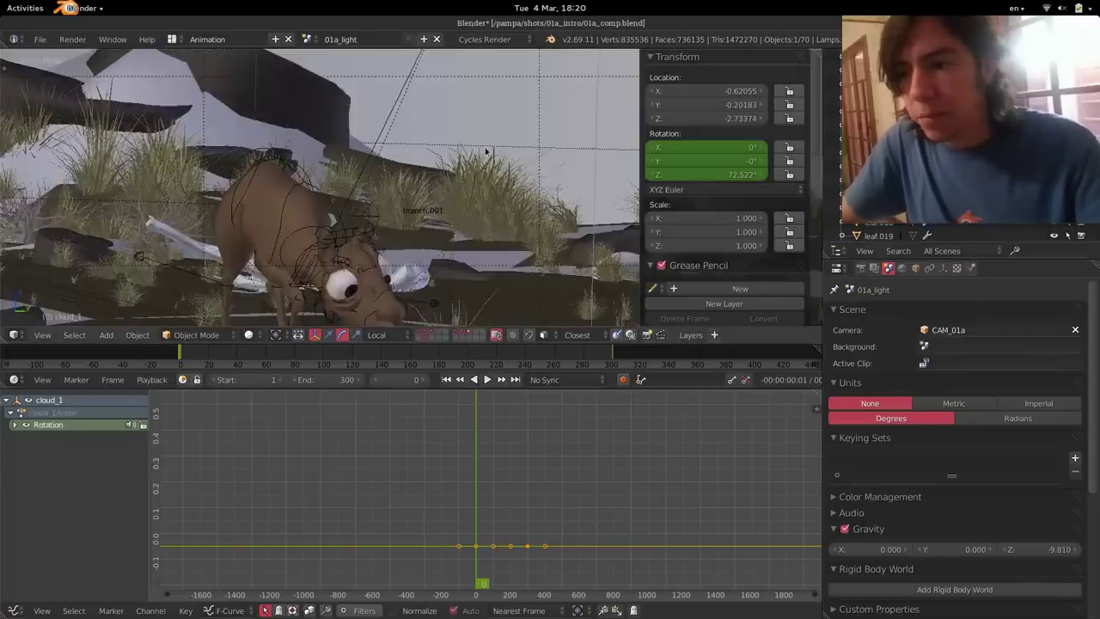
pyautogui.hotkey('shift', 'z')
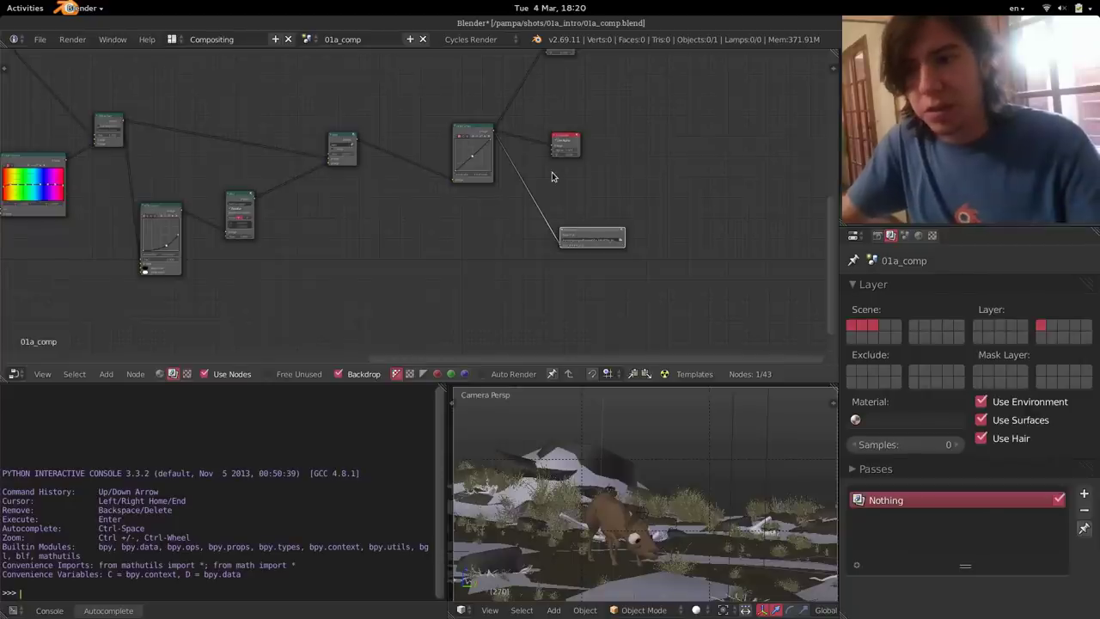
# - Examine the compositing node tree of 01a_comp, focusing on the Background and Clouds Render Layers nodes
pyautogui.press('Home')
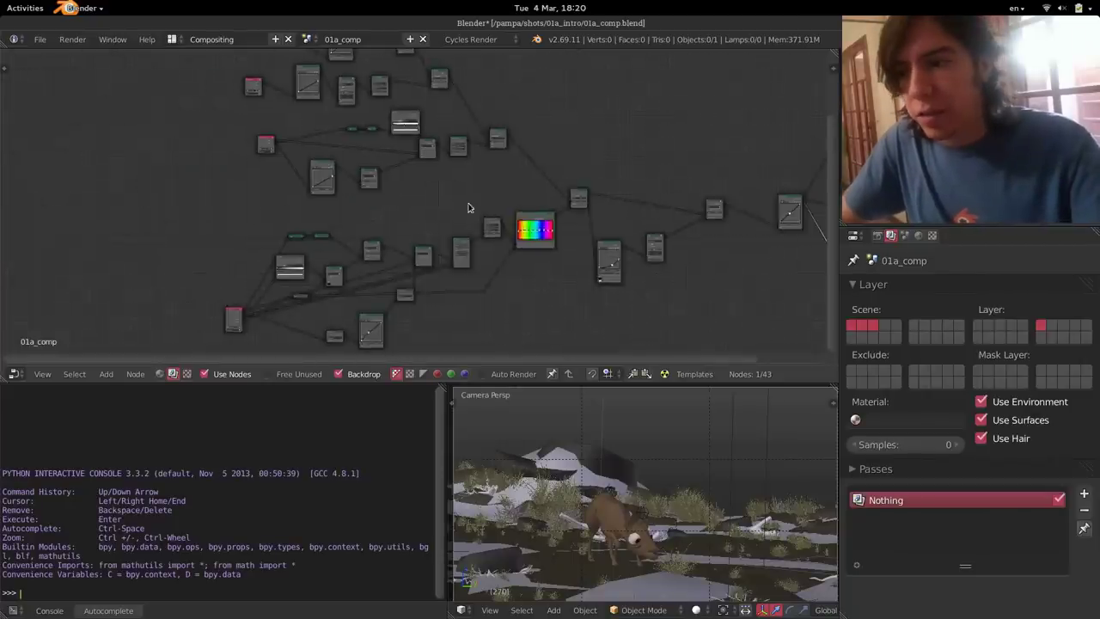
pyautogui.scroll(2, 469, 229)
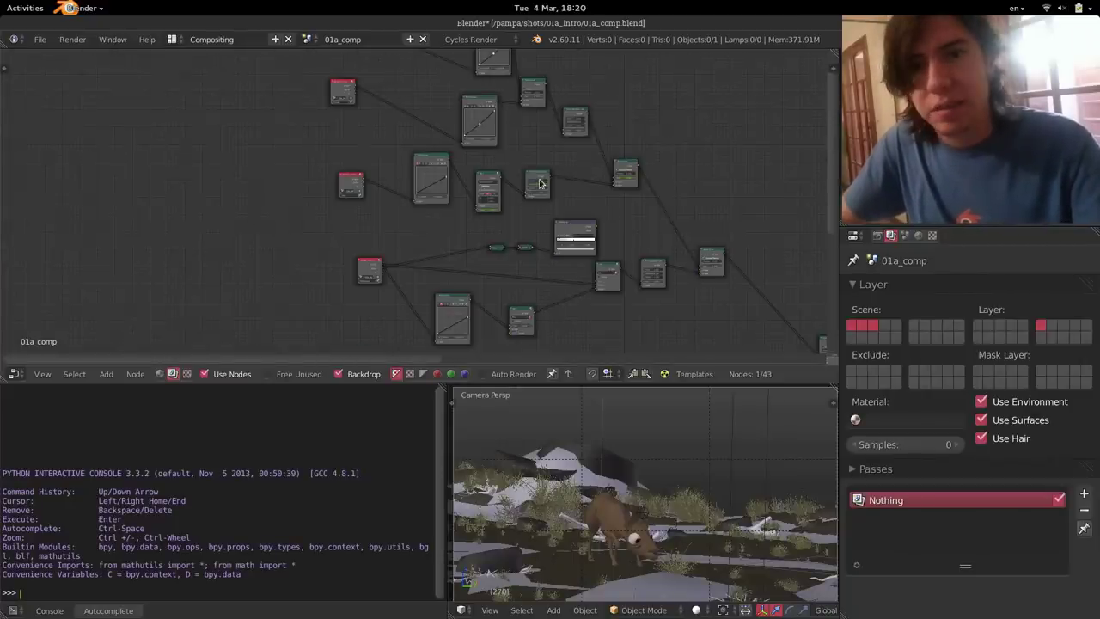
pyautogui.scroll(3, 565, 176)
pyautogui.scroll(-2, 370, 177)
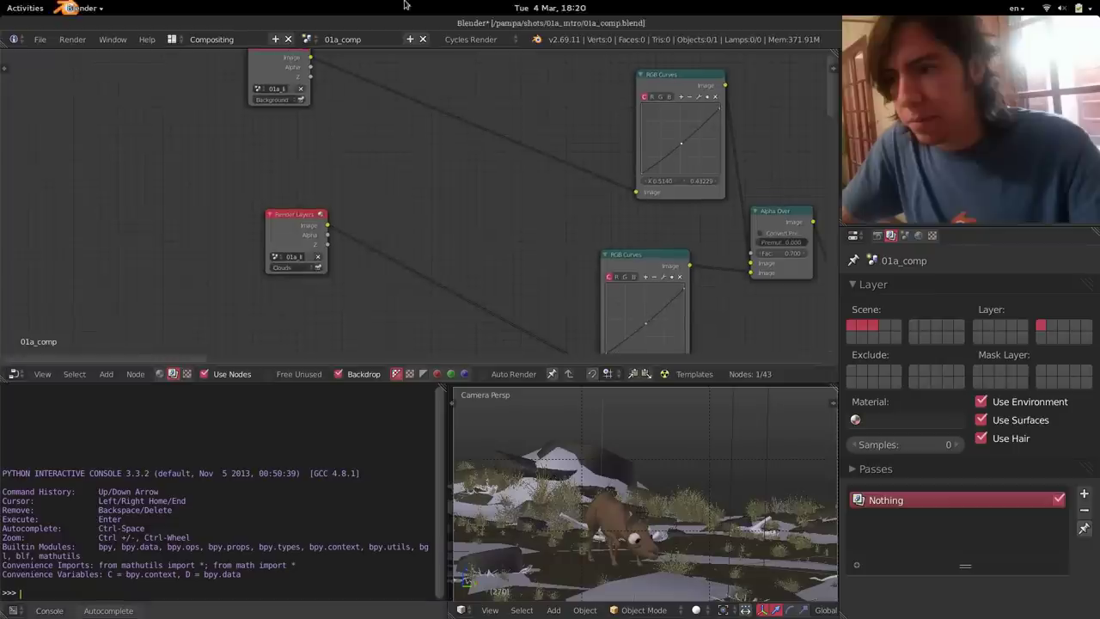
pyautogui.scroll(2, 386, 168)
pyautogui.scroll(1, 386, 169)
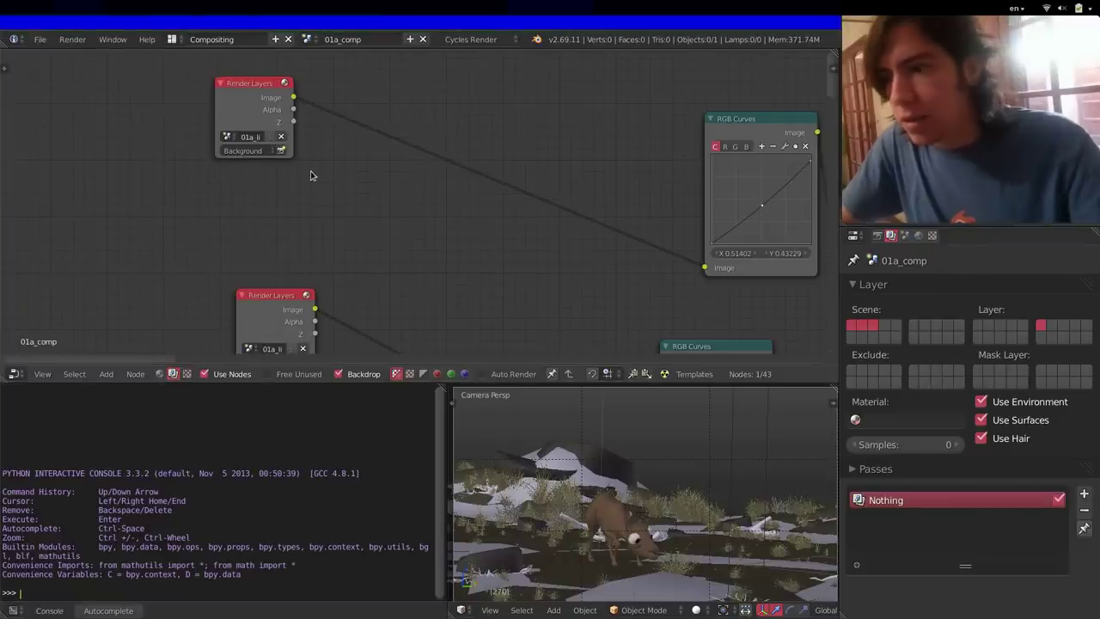
pyautogui.scroll(-1, 461, 238)
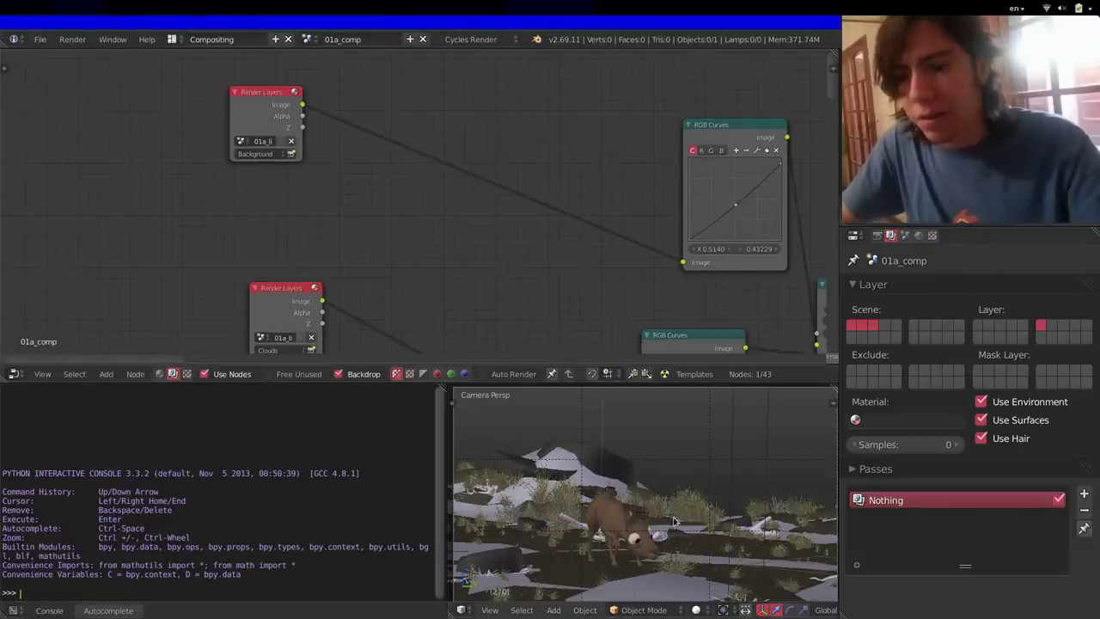
# - Switch the camera viewport to wireframe shading and fit the whole camera frame in view
pyautogui.hotkey('shift', 'z')
pyautogui.scroll(-1, 669, 486)
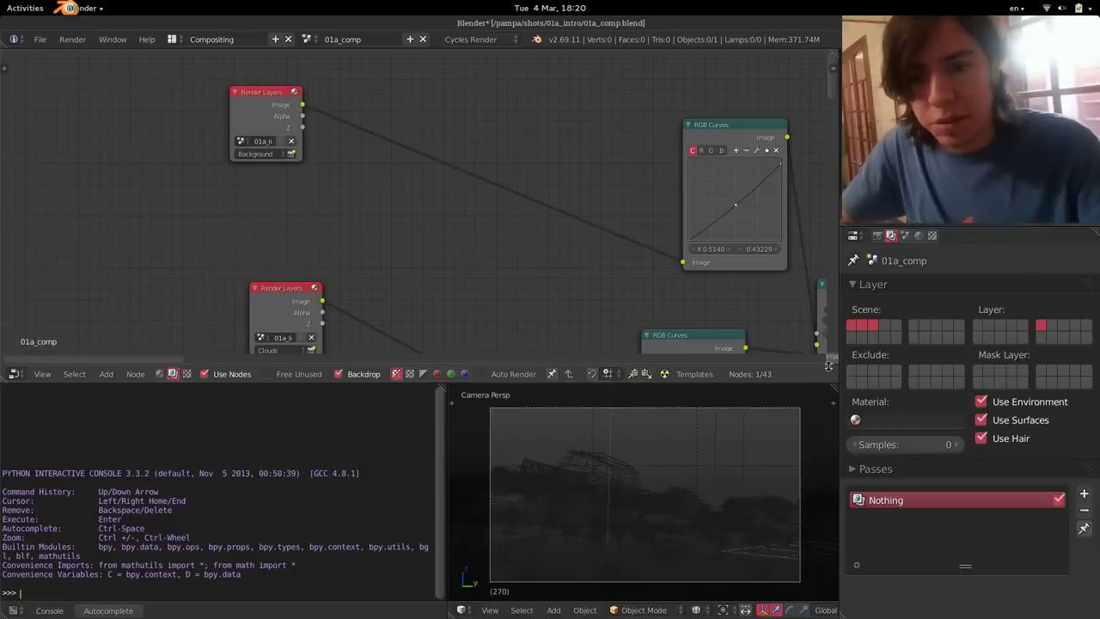
# - Examine the Samples Per Scene entries for 01a_light and 01a_smoke in the Sampling render settings
pyautogui.click(877, 236)
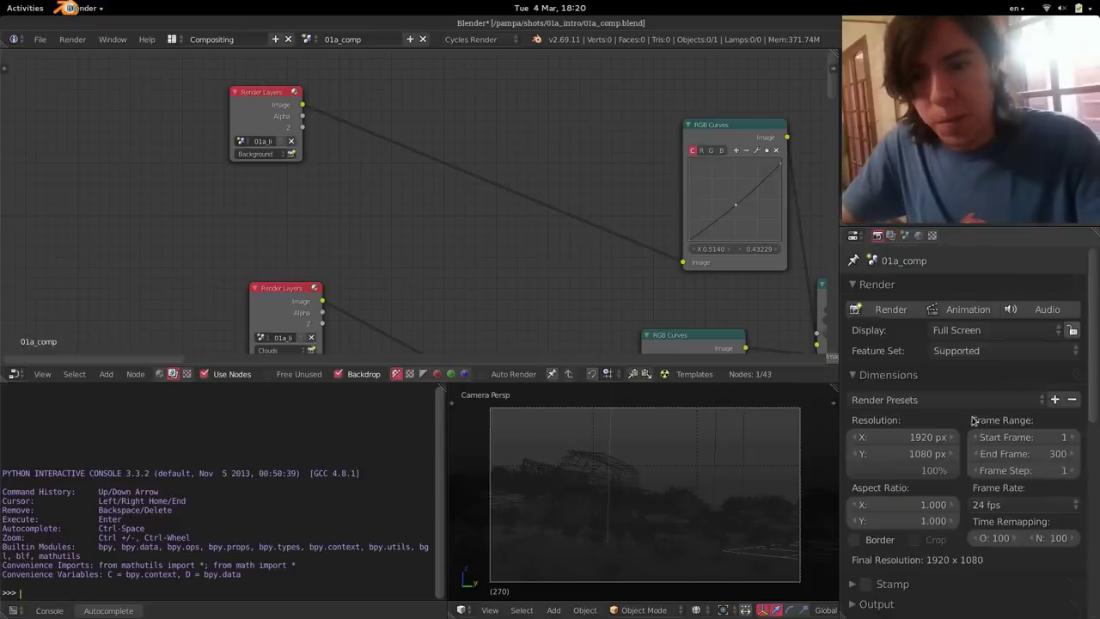
pyautogui.scroll(-8, 997, 462)
pyautogui.scroll(-5, 996, 464)
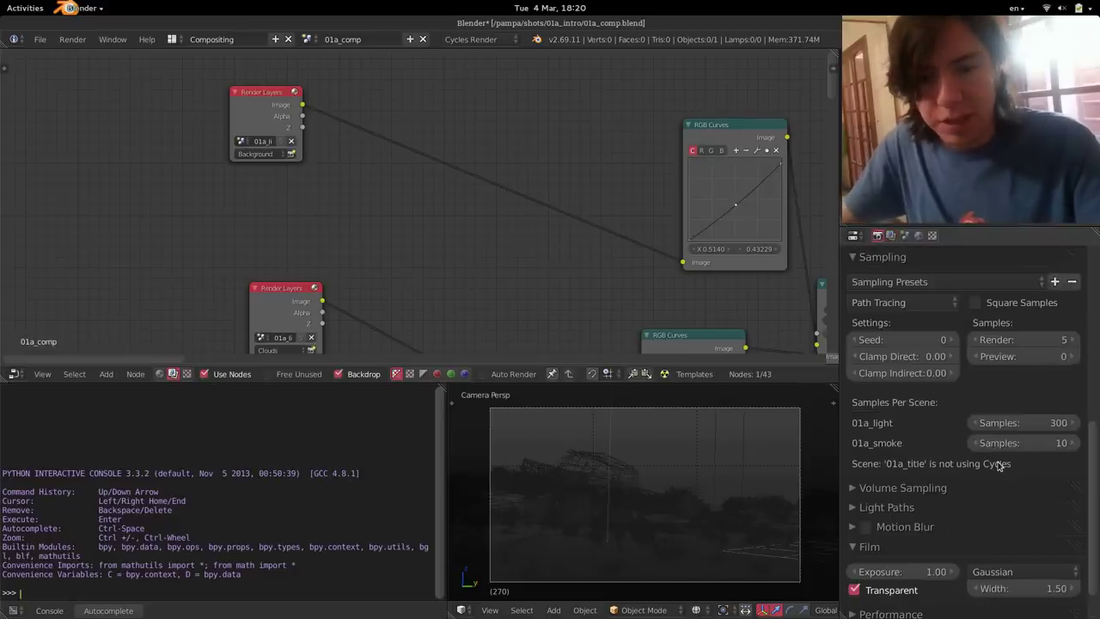
pyautogui.scroll(2, 975, 421)
pyautogui.scroll(1, 974, 421)
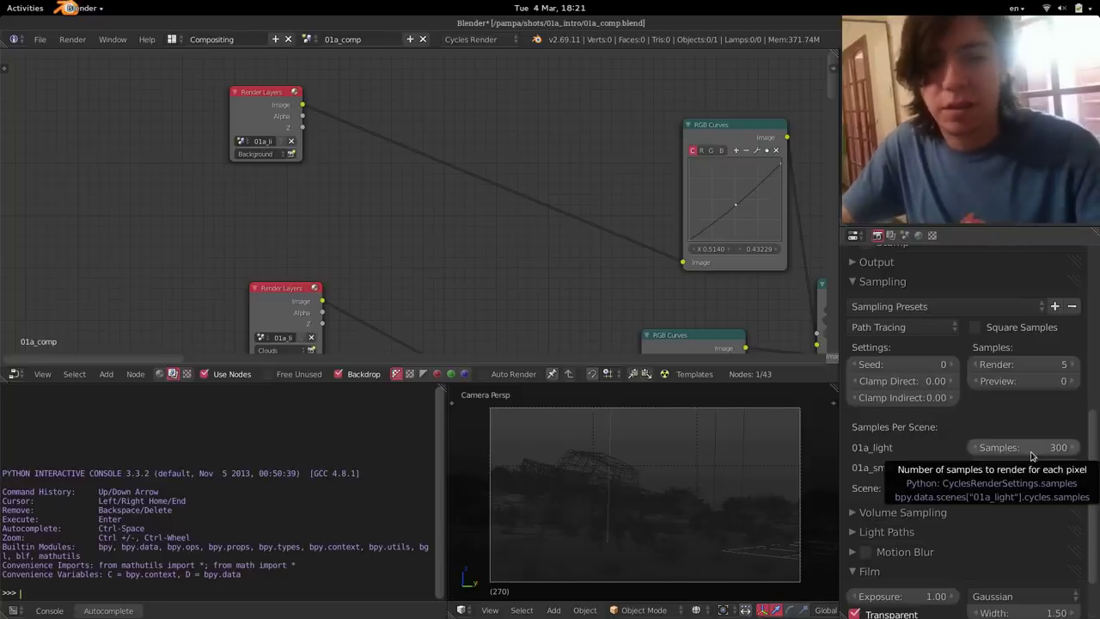
# - Try the Branched Path Tracing integrator to compare the per-scene AA samples, and return to Path Tracing
pyautogui.click(920, 330)
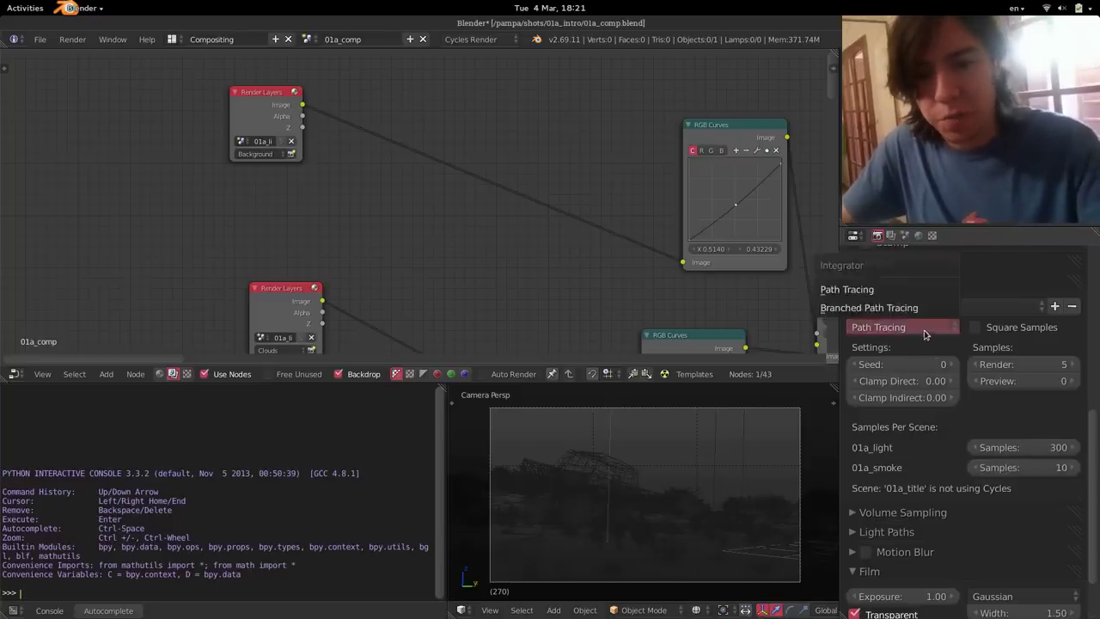
pyautogui.click(896, 308)
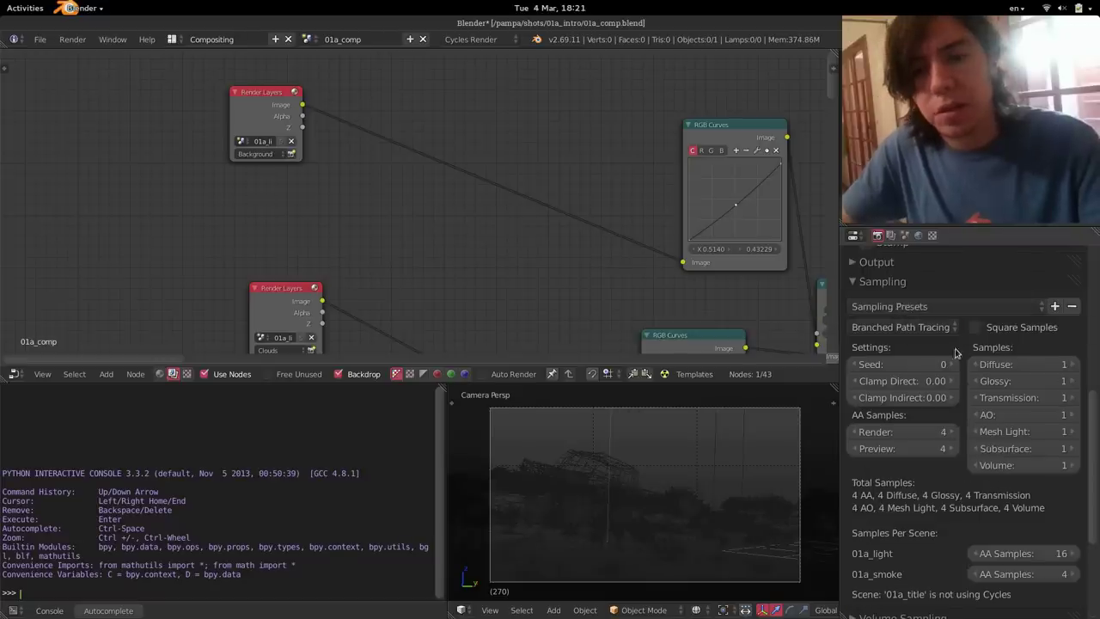
pyautogui.scroll(-5, 1023, 503)
pyautogui.scroll(5, 1012, 417)
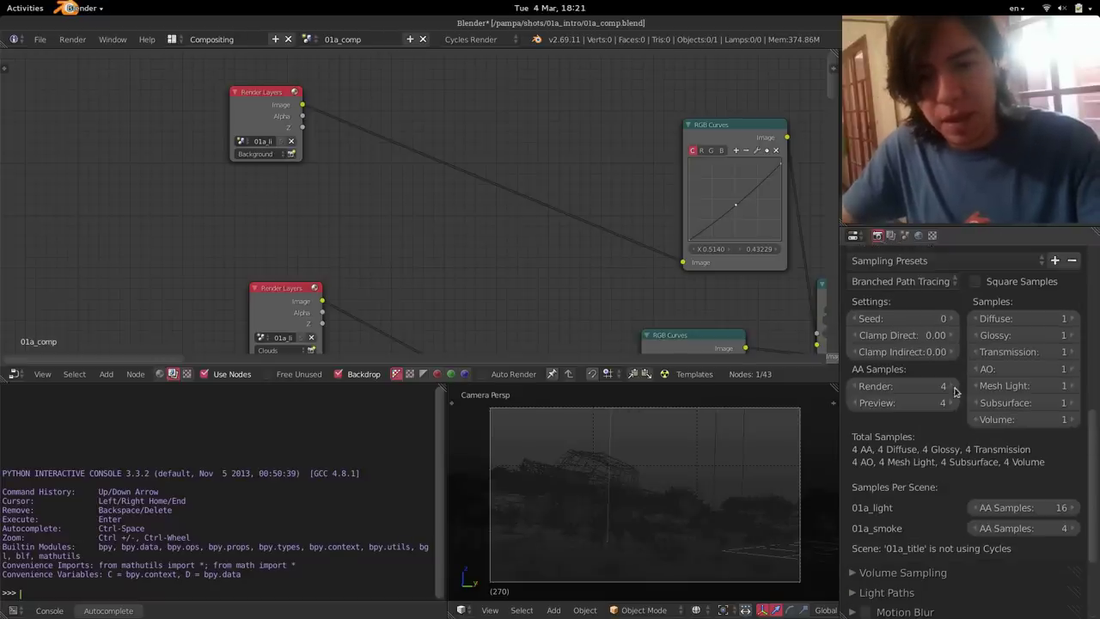
pyautogui.click(872, 280)
pyautogui.click(876, 242)
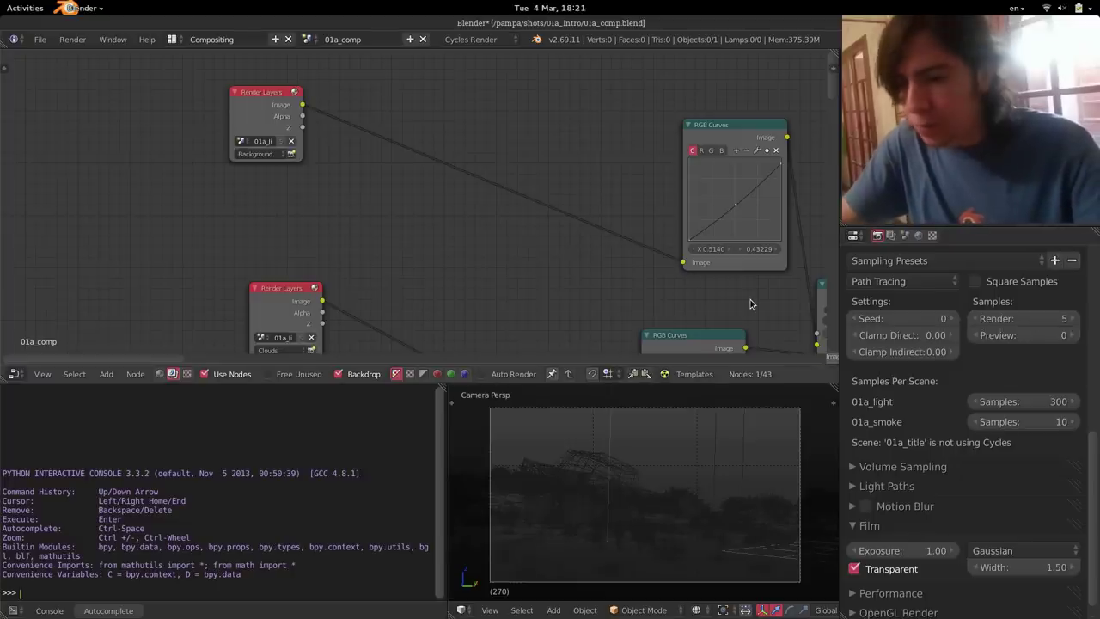
# - Switch to Chromium and read the UI: Final Resolution entry in the Amaranth changelog
pyautogui.hotkey('ctrl', 'alt', 'Down')
pyautogui.scroll(-1, 754, 299)
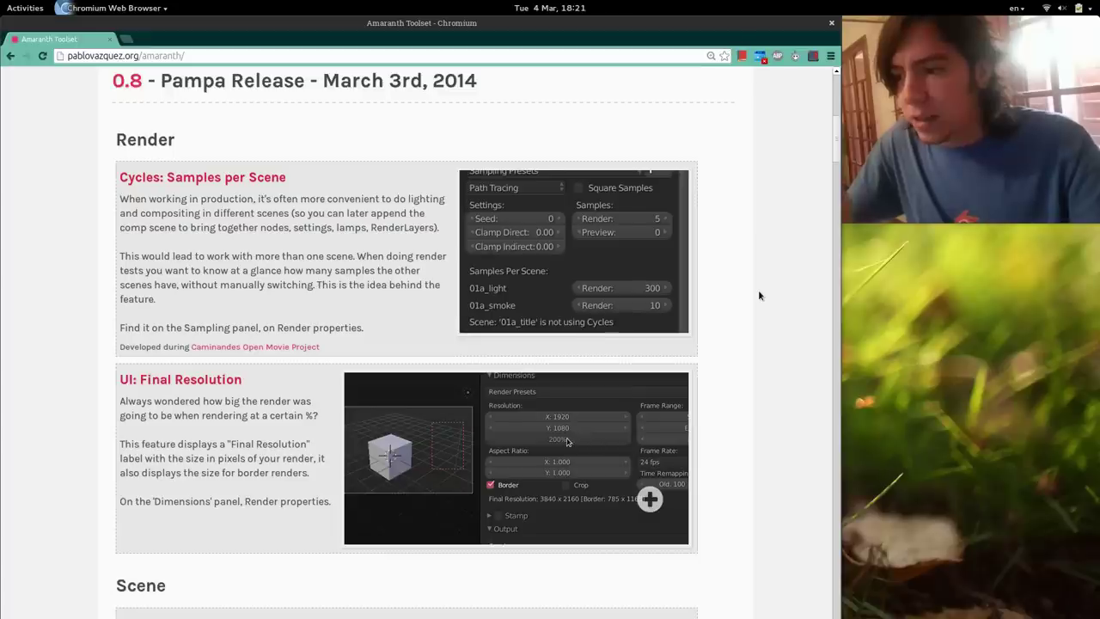
pyautogui.scroll(-1, 759, 295)
pyautogui.scroll(-1, 758, 295)
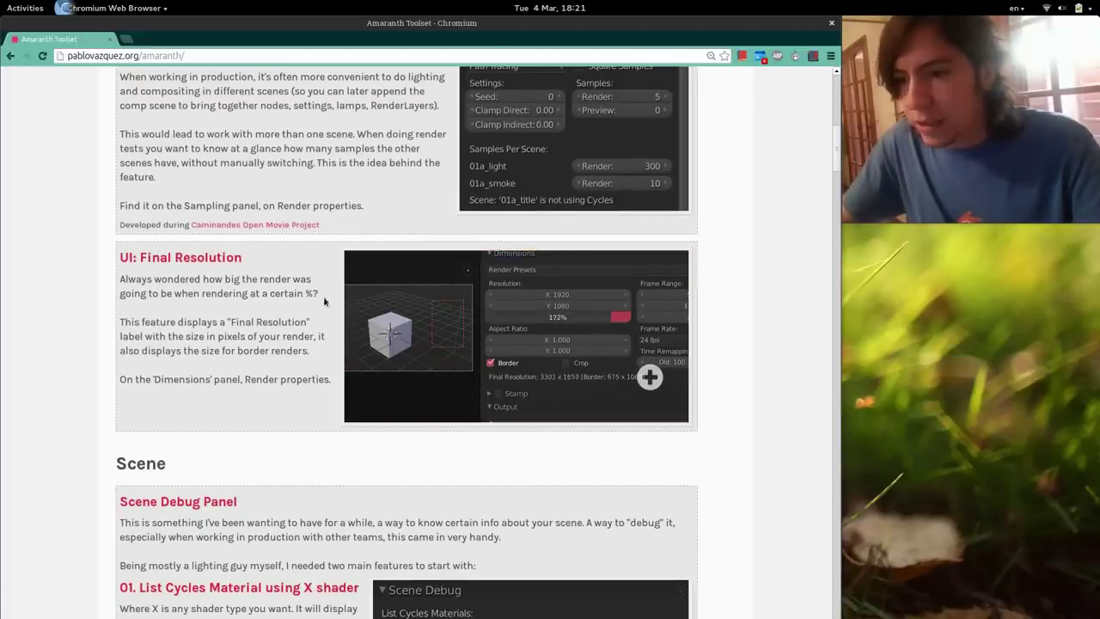
# - Switch back to Blender and examine the Final Resolution label in the Dimensions render settings
pyautogui.hotkey('ctrl', 'alt', 'Up')
pyautogui.scroll(5, 999, 414)
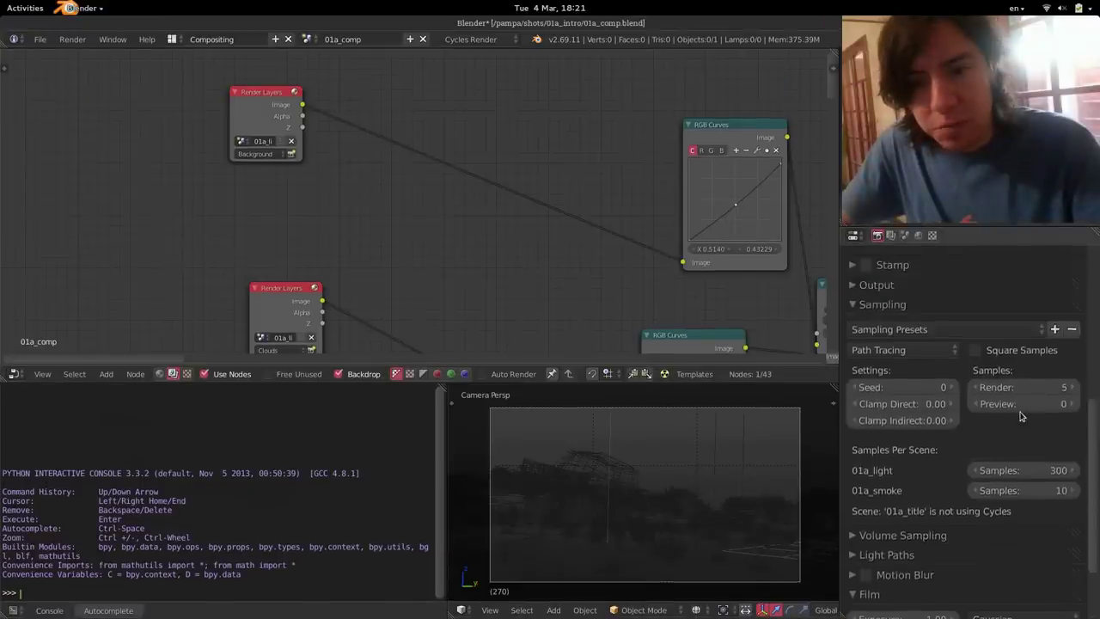
pyautogui.scroll(2, 999, 413)
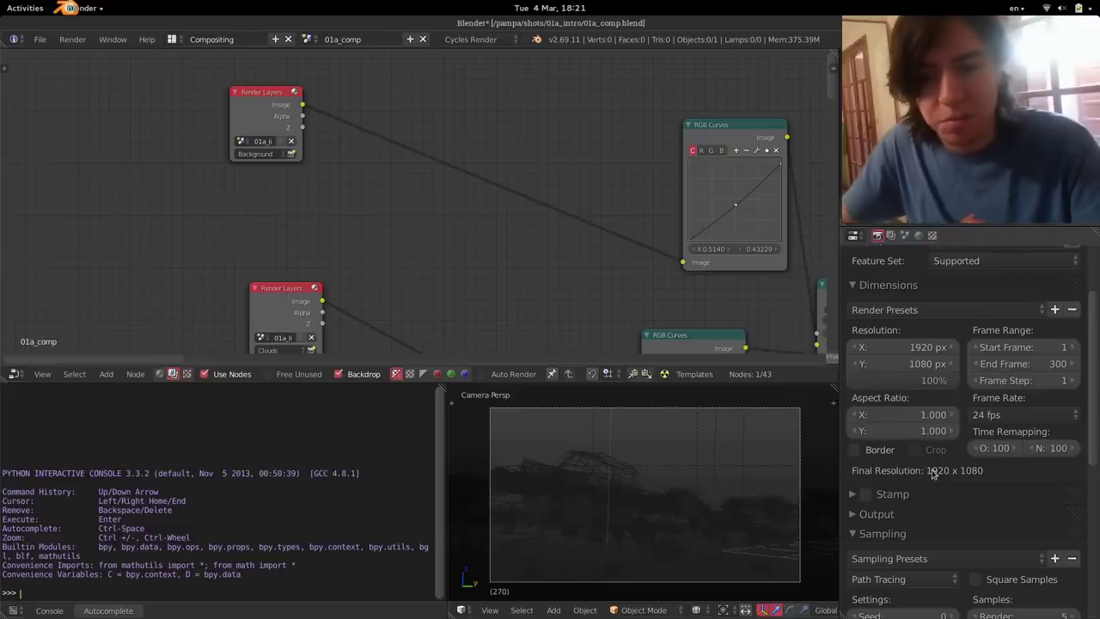
# - Set the render resolution percentage to 50% and draw a render border of about 367 x 326 pixels right of centre in the camera view
pyautogui.moveTo(925, 382); pyautogui.dragTo(872, 382)
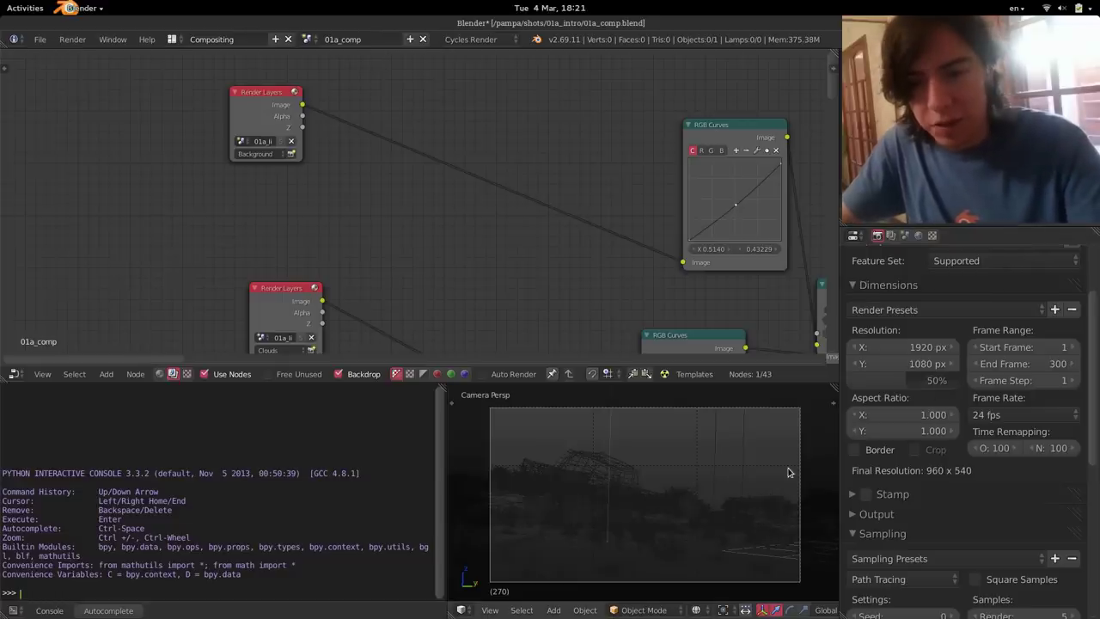
pyautogui.hotkey('shift', 'b')
pyautogui.moveTo(656, 441); pyautogui.dragTo(775, 545)
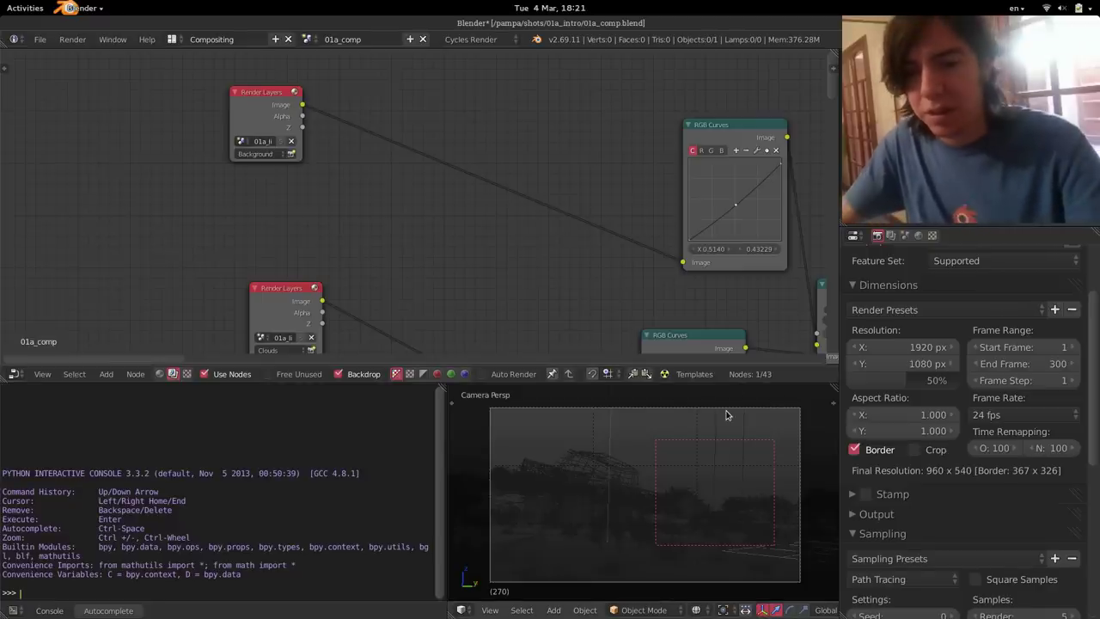
# - Set the render resolution percentage back to 100% and disable the render border
pyautogui.moveTo(936, 379); pyautogui.dragTo(995, 380)
pyautogui.click(892, 450)
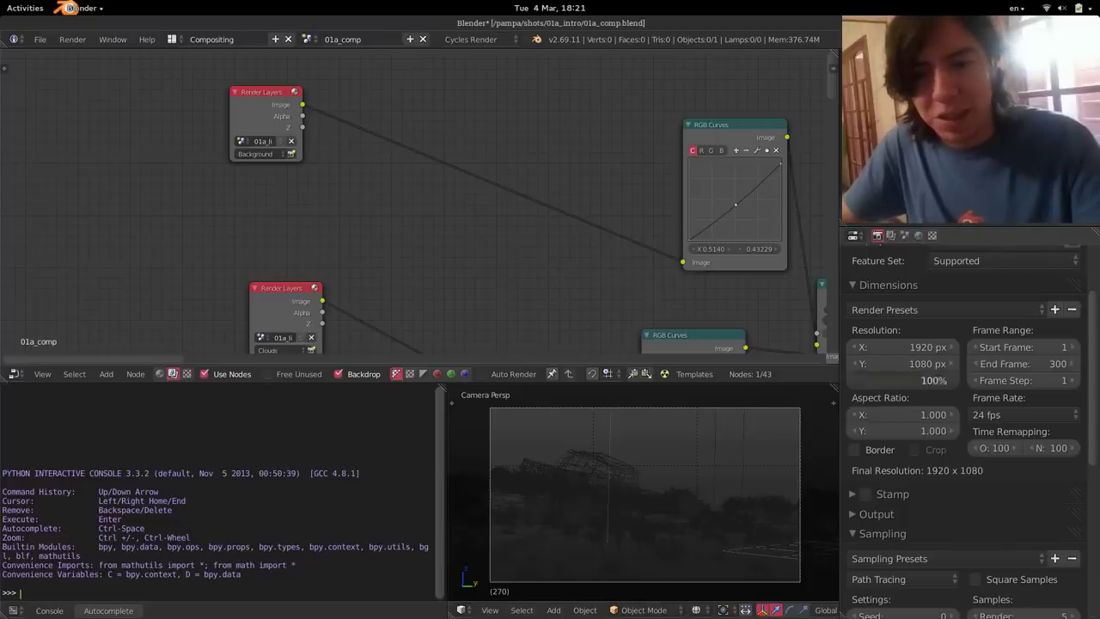
# - Set the render resolution percentage to 500% in the Dimensions settings
pyautogui.click(908, 381)
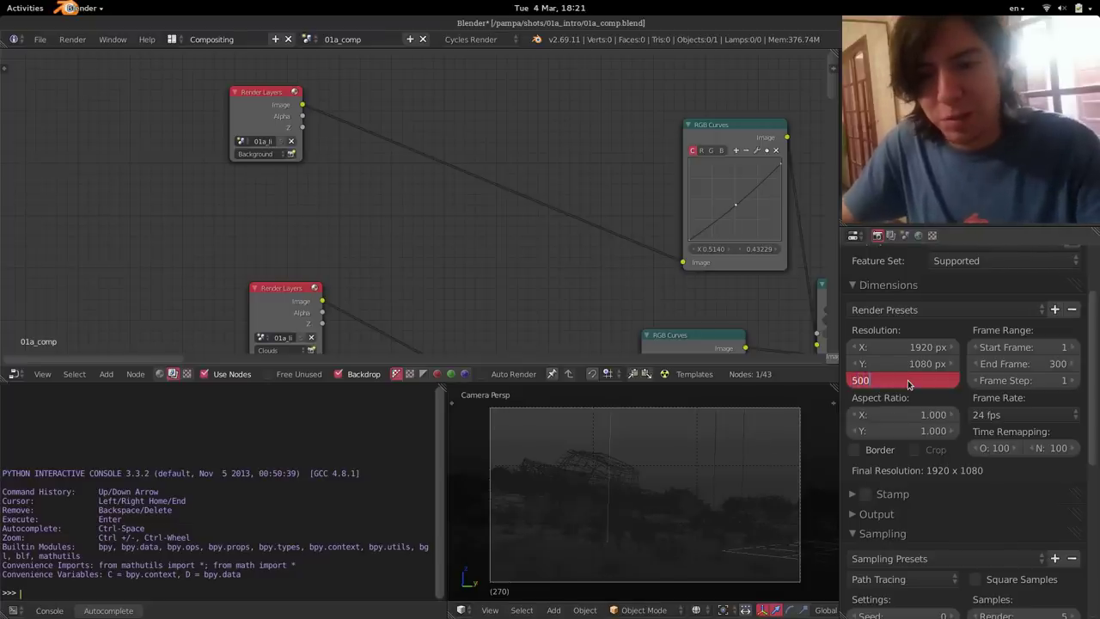
pyautogui.write('500')
pyautogui.press('Return')
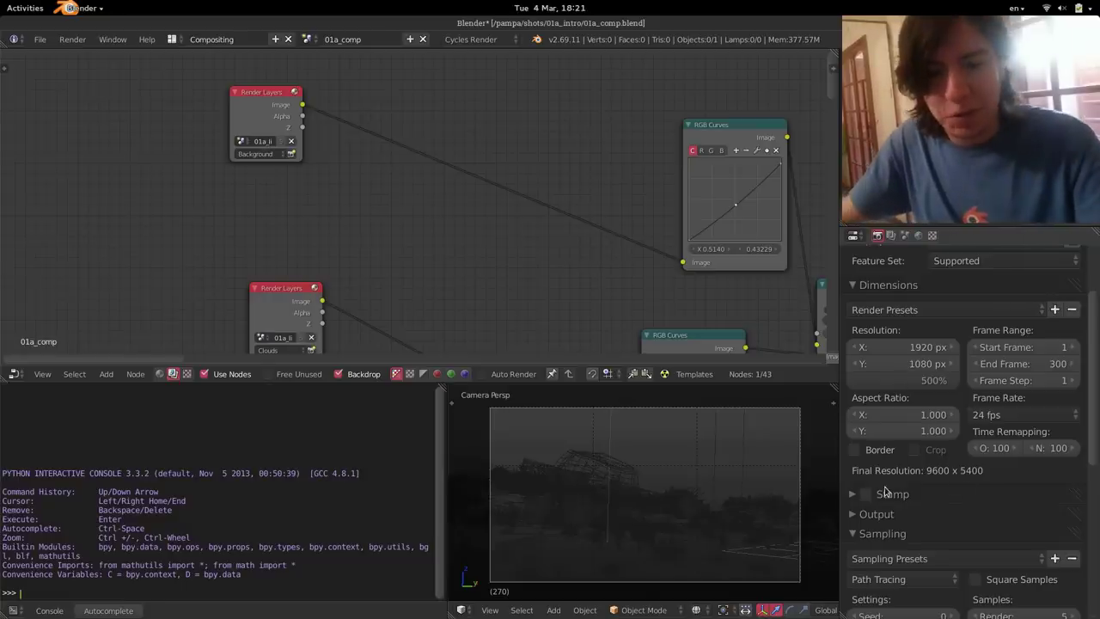
# - Switch to Chromium and read the Scene Debug Panel entry in the Amaranth changelog
pyautogui.hotkey('ctrl', 'alt', 'Down')
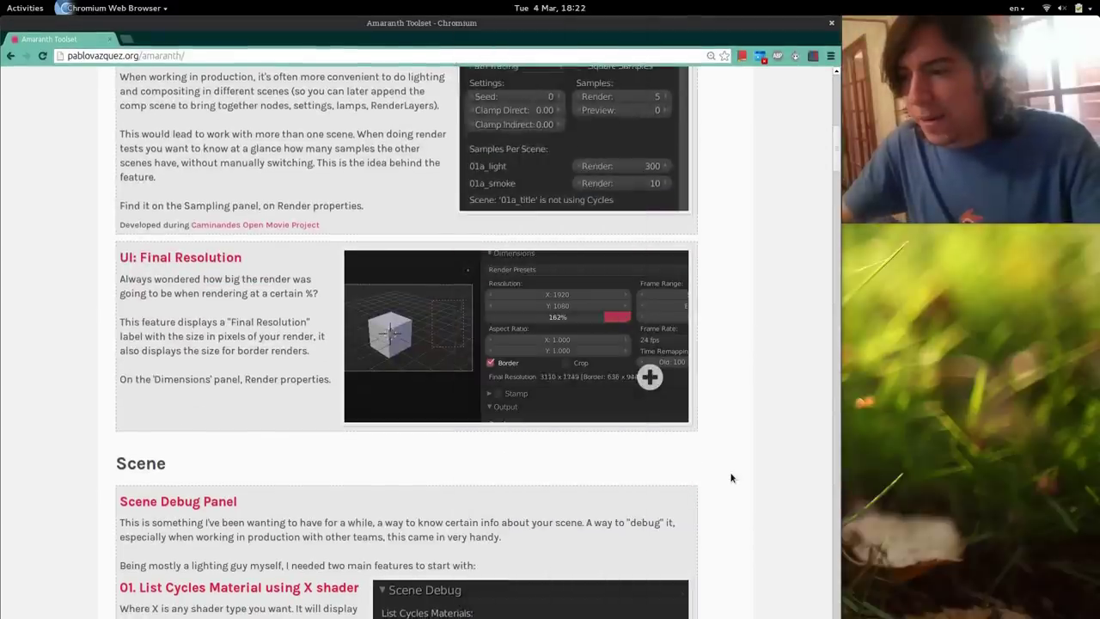
pyautogui.scroll(-5, 732, 478)
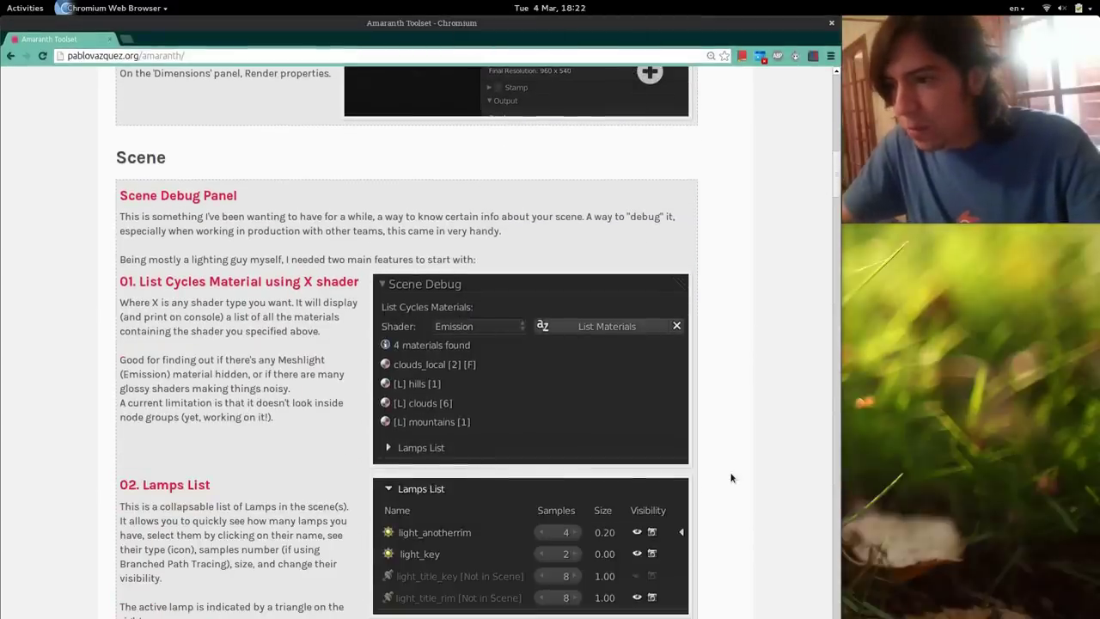
pyautogui.scroll(-1, 731, 478)
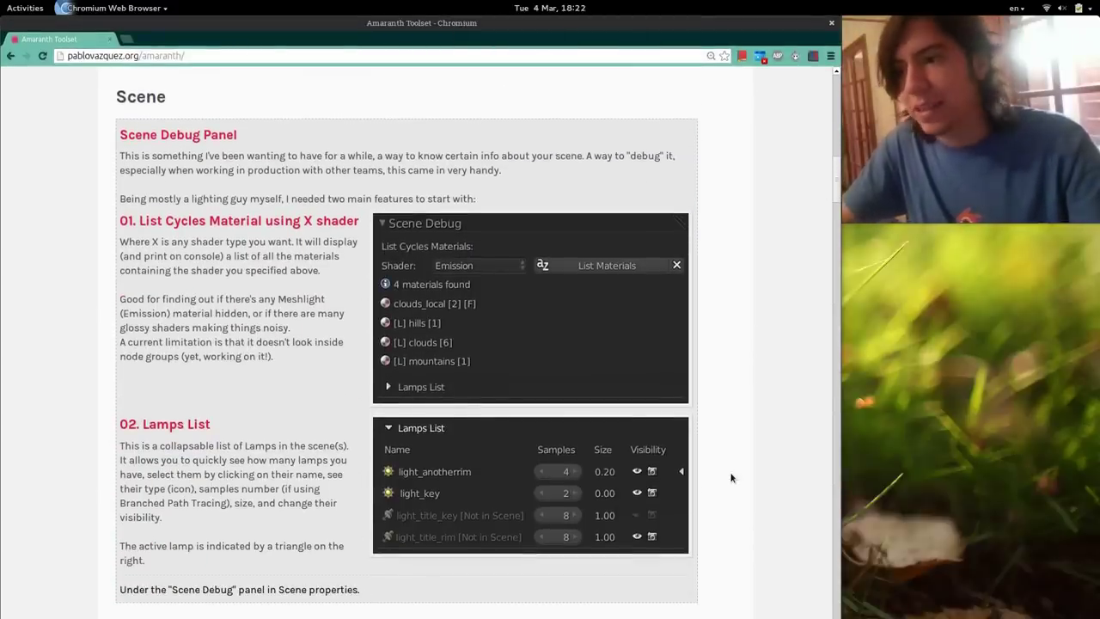
pyautogui.scroll(1, 731, 478)
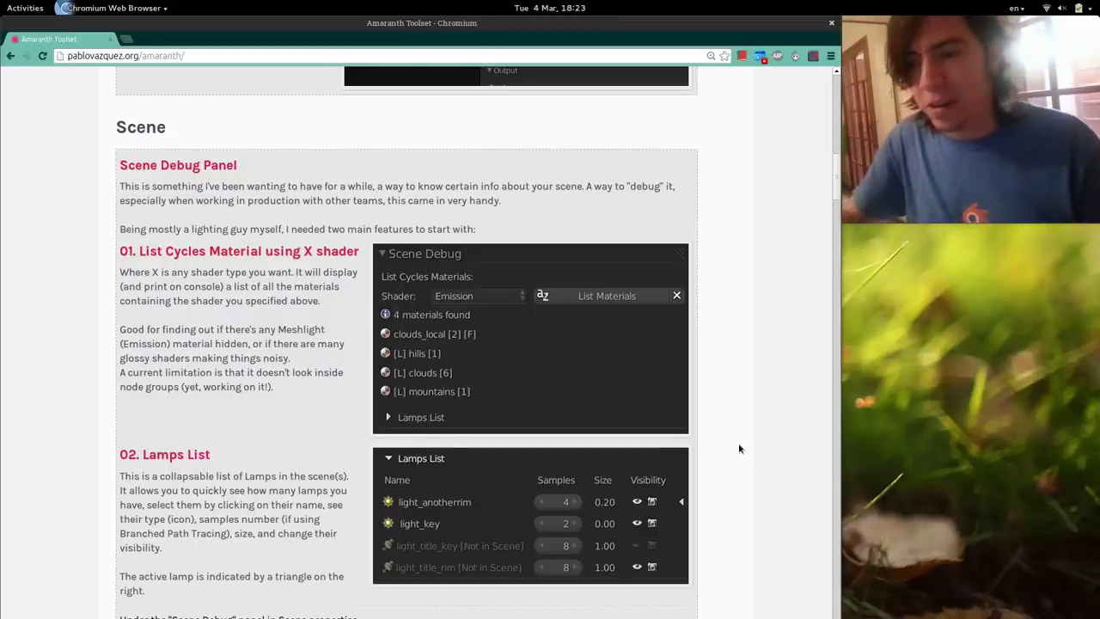
# - Switch back to Blender and bring up Scene Debug in the Scene properties, widening the properties editor
pyautogui.hotkey('ctrl', 'alt', 'Up')
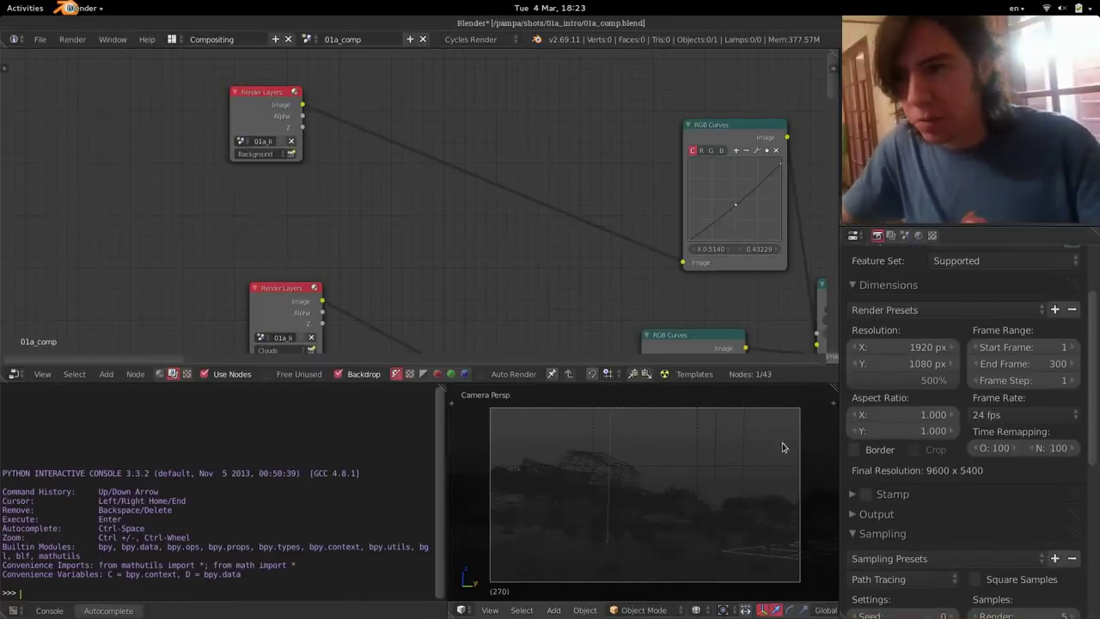
pyautogui.click(906, 236)
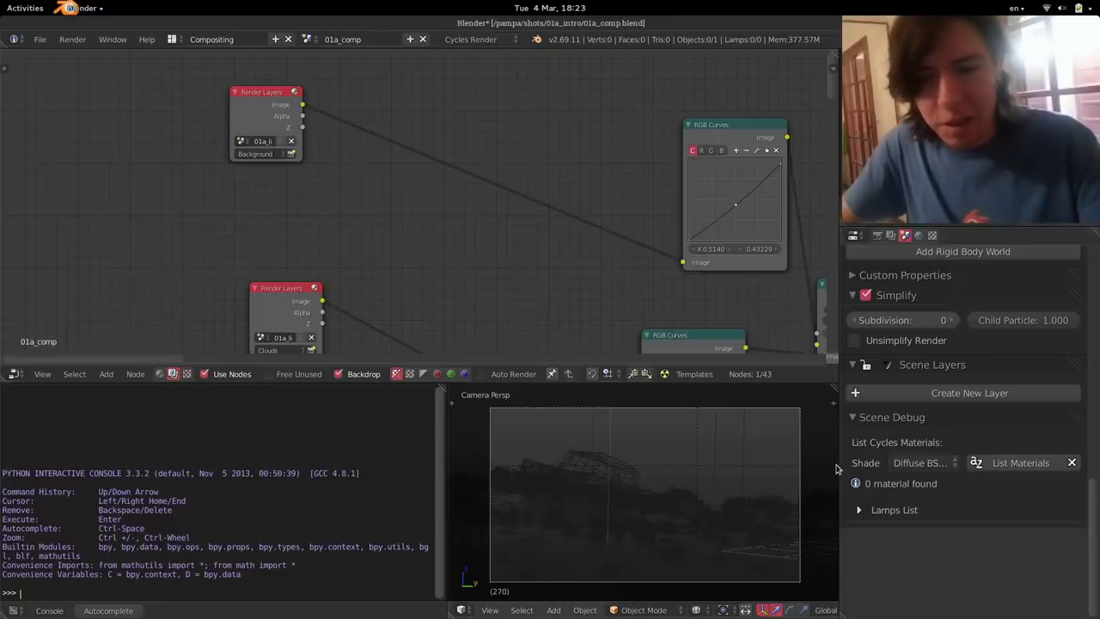
pyautogui.moveTo(846, 471); pyautogui.dragTo(813, 473)
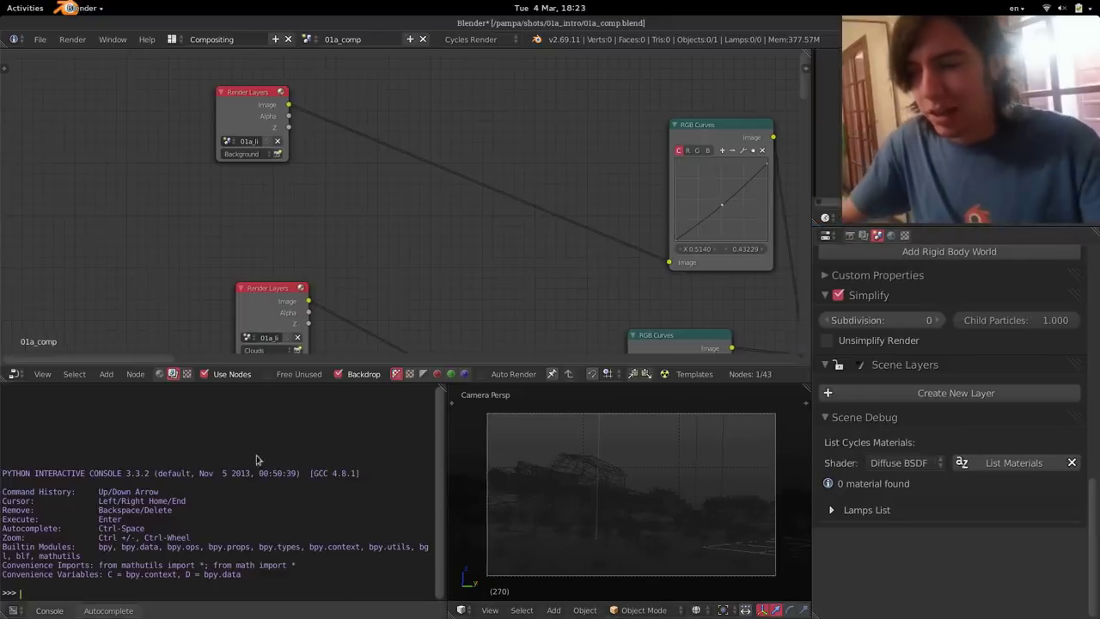
# - Enter the filler text "dasdsadfsdjfklsdjf sdf" at the Python console prompt without running it
pyautogui.write('dasdsadfsdjfklsdjf sdf')
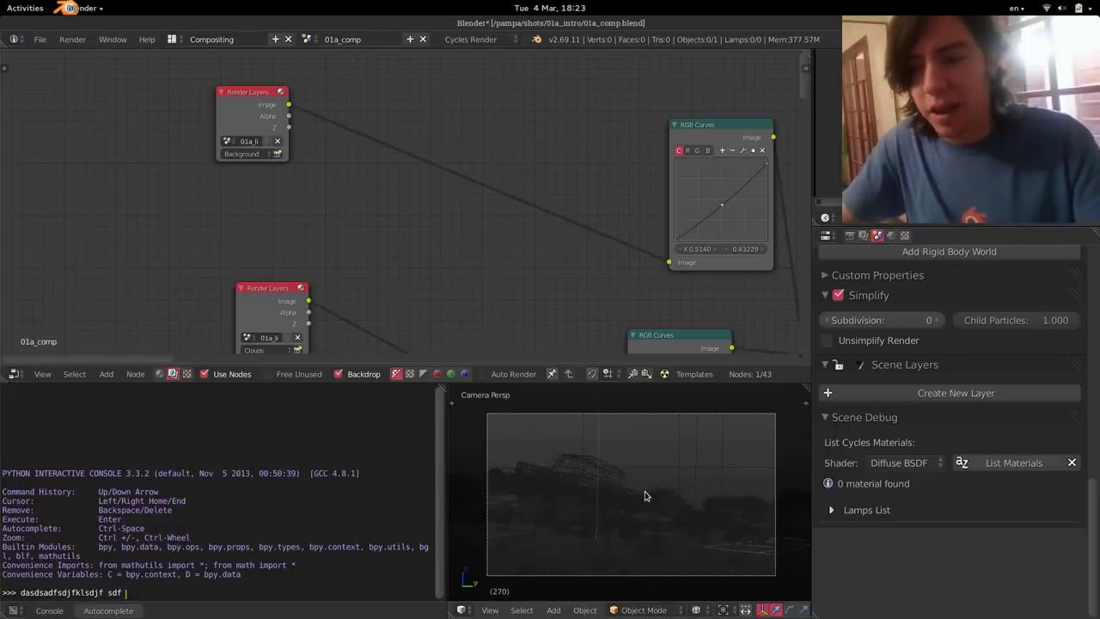
pyautogui.keyDown('shift'); pyautogui.moveTo(668, 505); pyautogui.dragTo(666, 500, button='middle'); pyautogui.keyUp('shift')
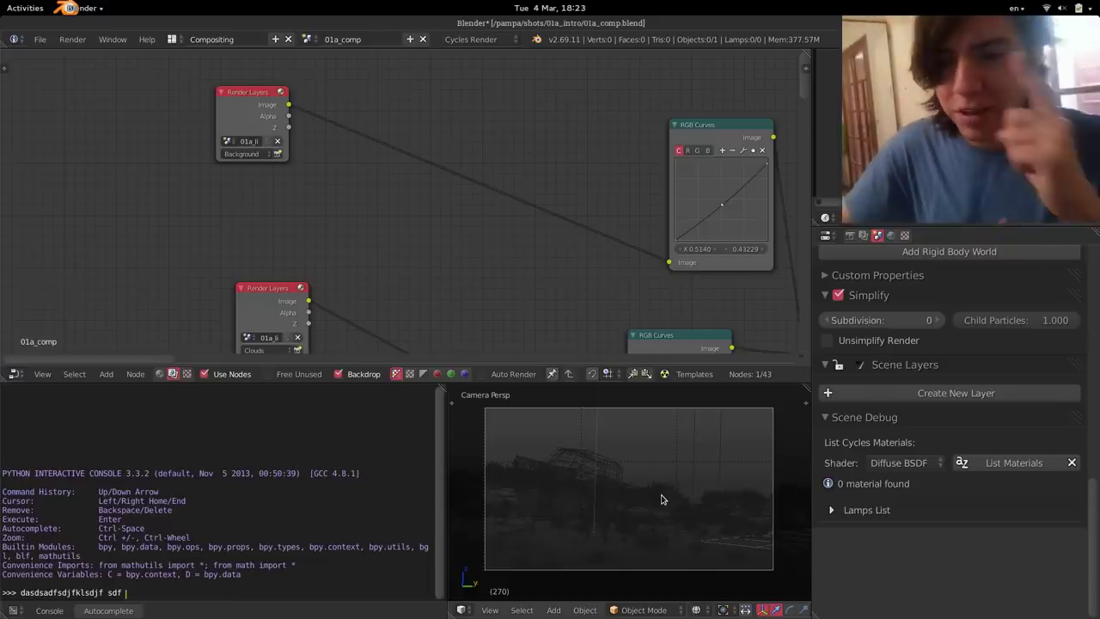
# - List the Cycles materials that use the Emission shader in Scene Debug
pyautogui.click(900, 464)
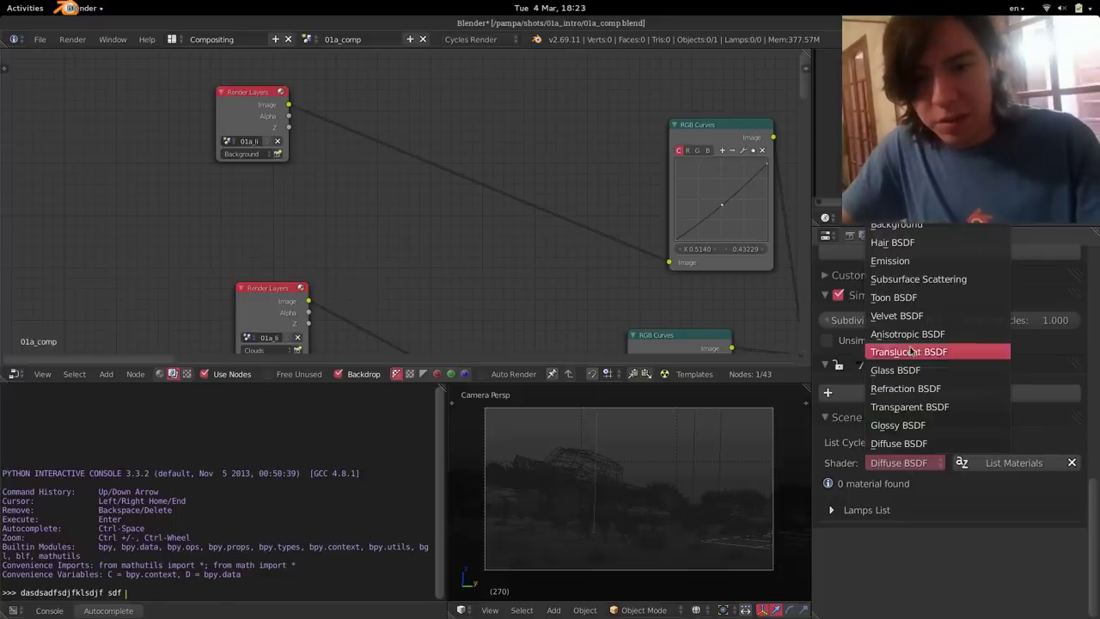
pyautogui.click(900, 262)
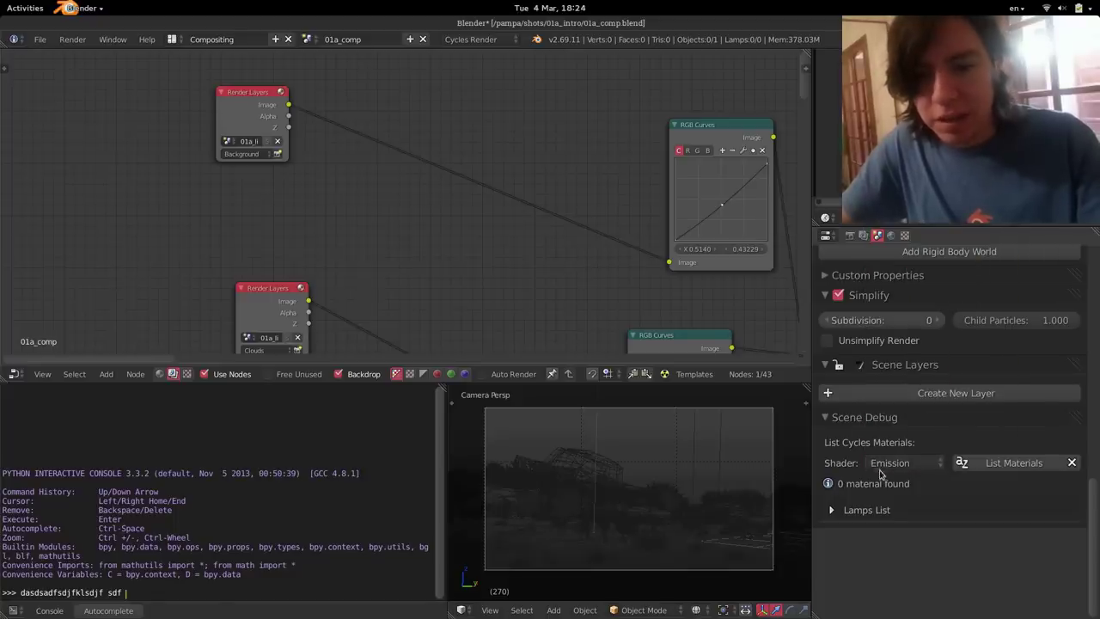
pyautogui.click(994, 464)
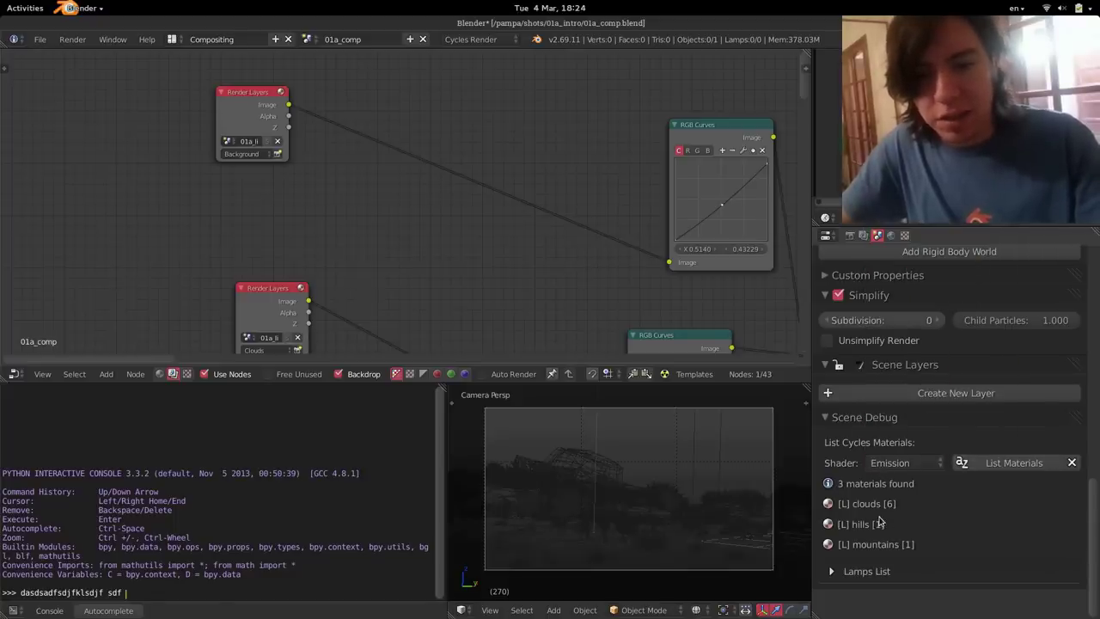
# - Collapse all sections of the Scene properties except Scene Debug
pyautogui.scroll(2, 865, 487)
pyautogui.scroll(1, 864, 492)
pyautogui.scroll(-2, 923, 476)
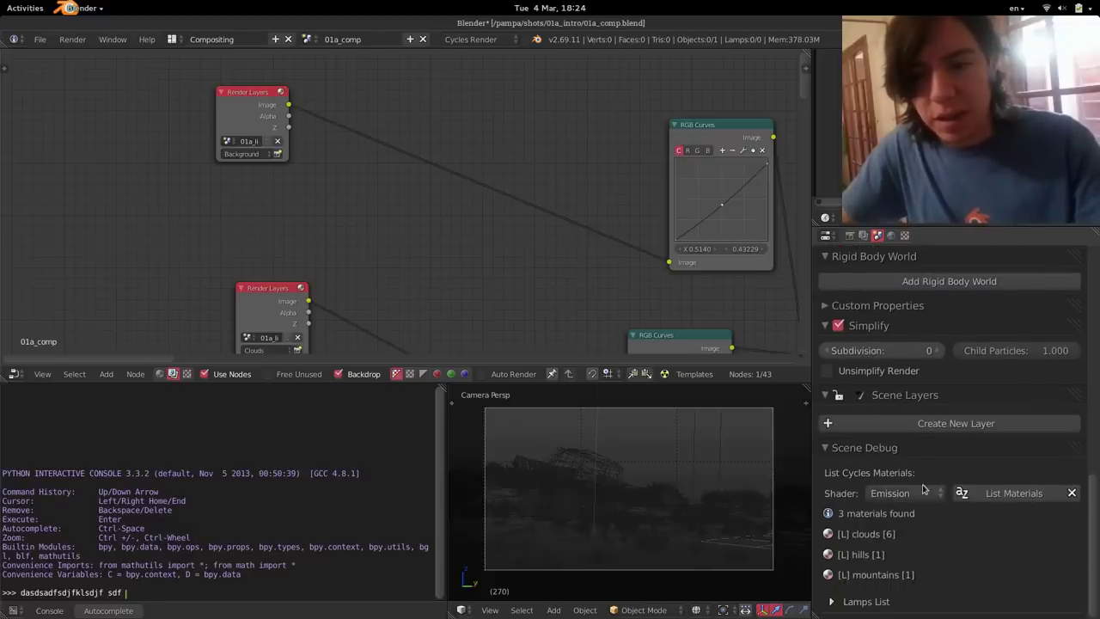
pyautogui.keyDown('ctrl'); pyautogui.click(916, 446); pyautogui.keyUp('ctrl')
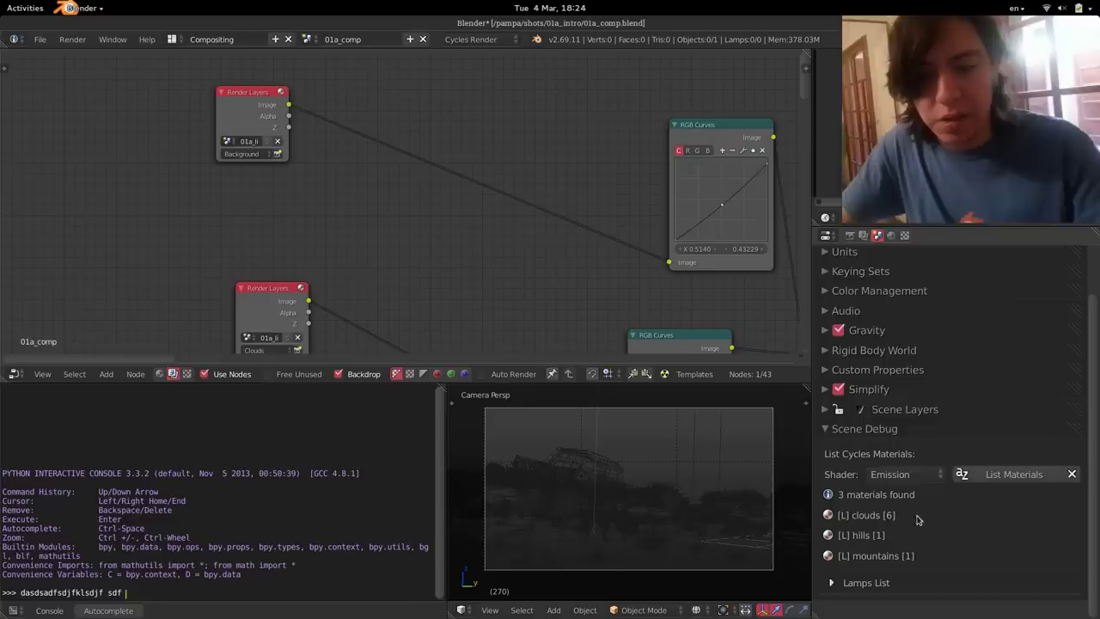
# - List the Cycles materials that use the Diffuse BSDF shader and look through the whole list
pyautogui.click(902, 473)
pyautogui.click(894, 453)
pyautogui.click(984, 473)
pyautogui.scroll(-5, 988, 525)
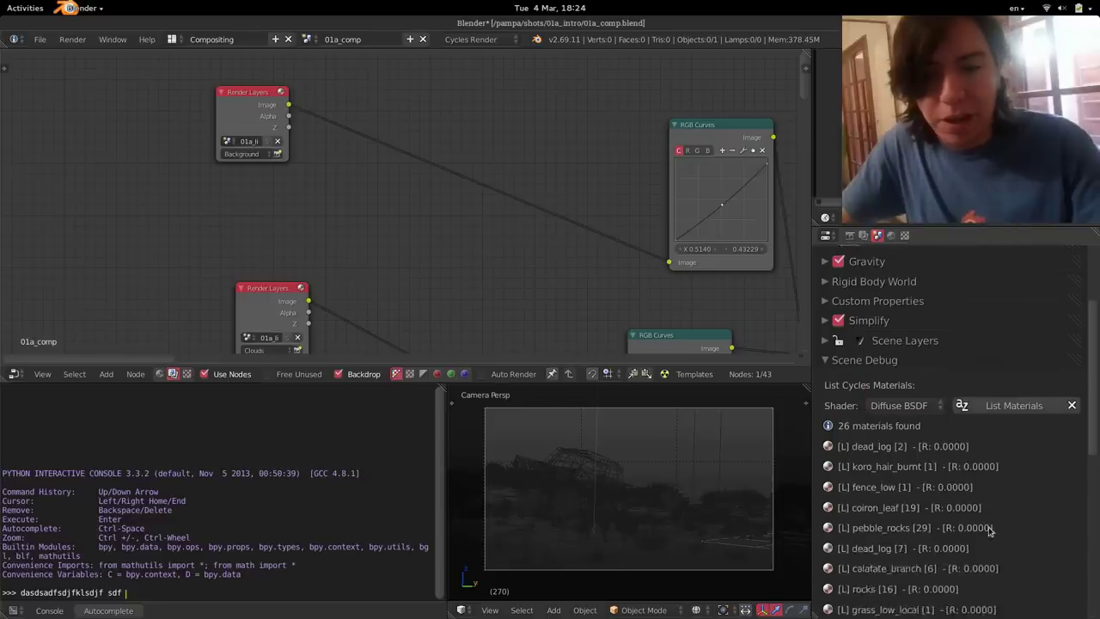
pyautogui.scroll(-3, 988, 528)
pyautogui.scroll(2, 954, 490)
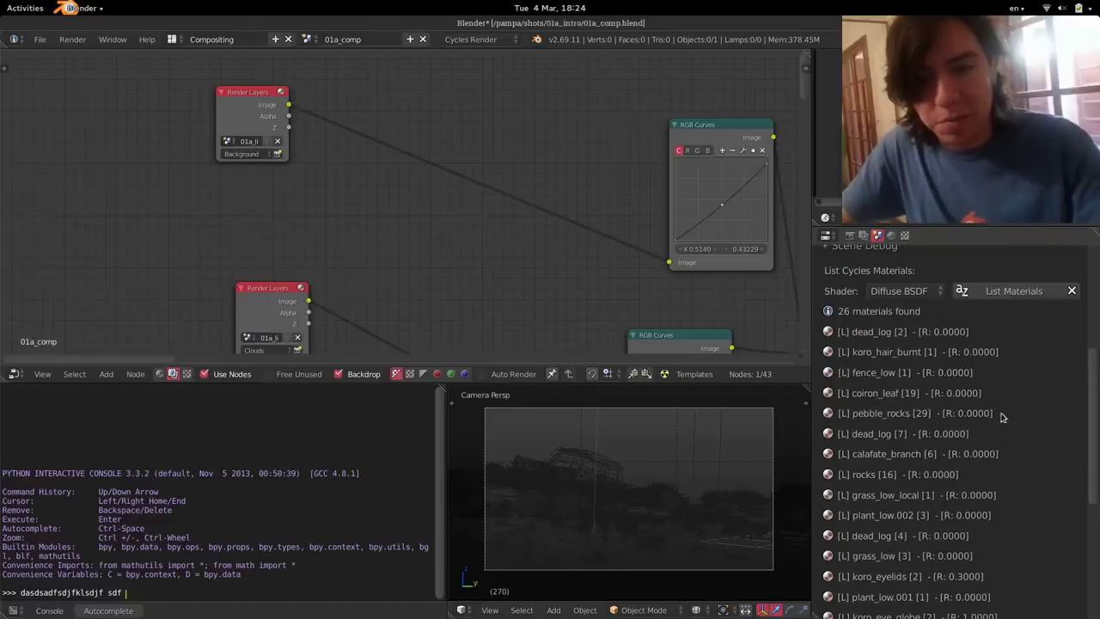
pyautogui.scroll(-8, 1021, 531)
pyautogui.scroll(10, 971, 473)
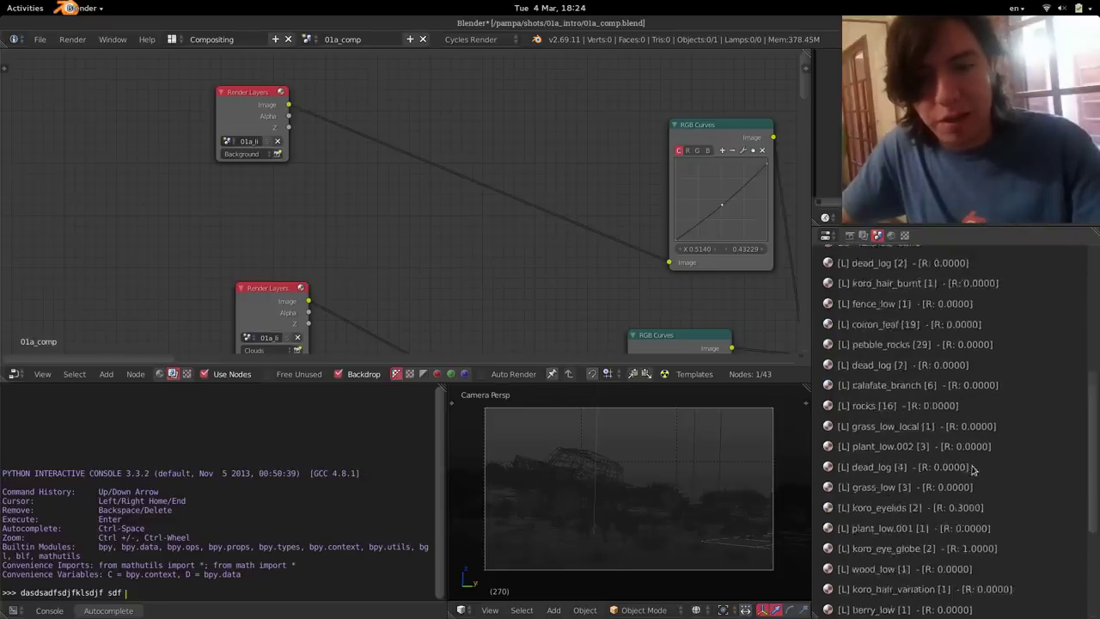
pyautogui.scroll(3, 928, 393)
# - List the Cycles materials that use the Glossy BSDF shader and examine their roughness values
pyautogui.click(926, 382)
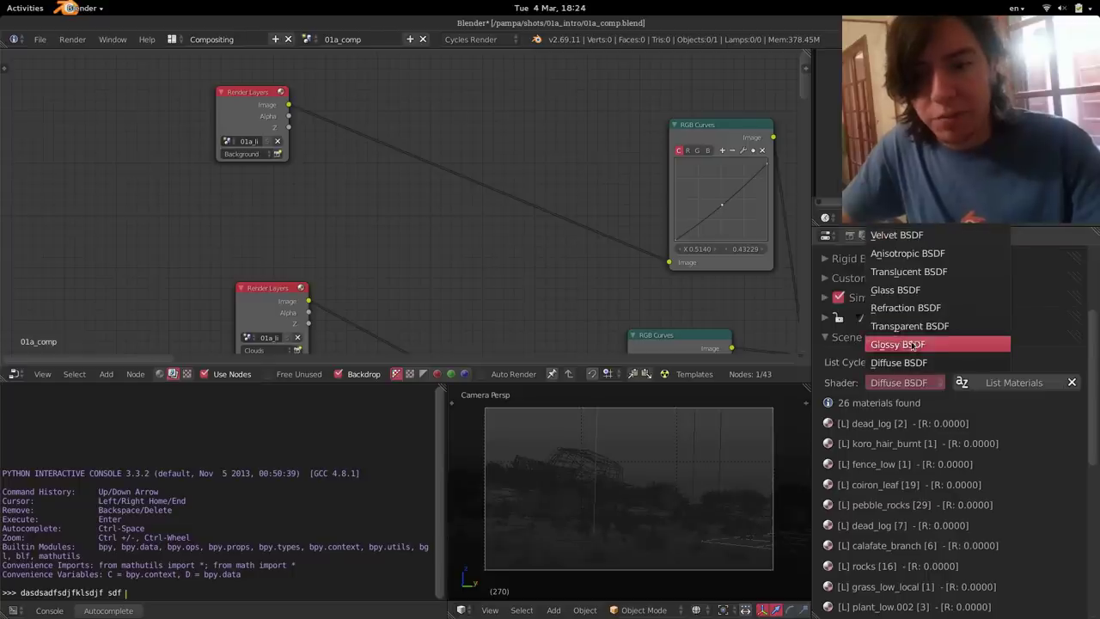
pyautogui.click(912, 345)
pyautogui.click(1005, 382)
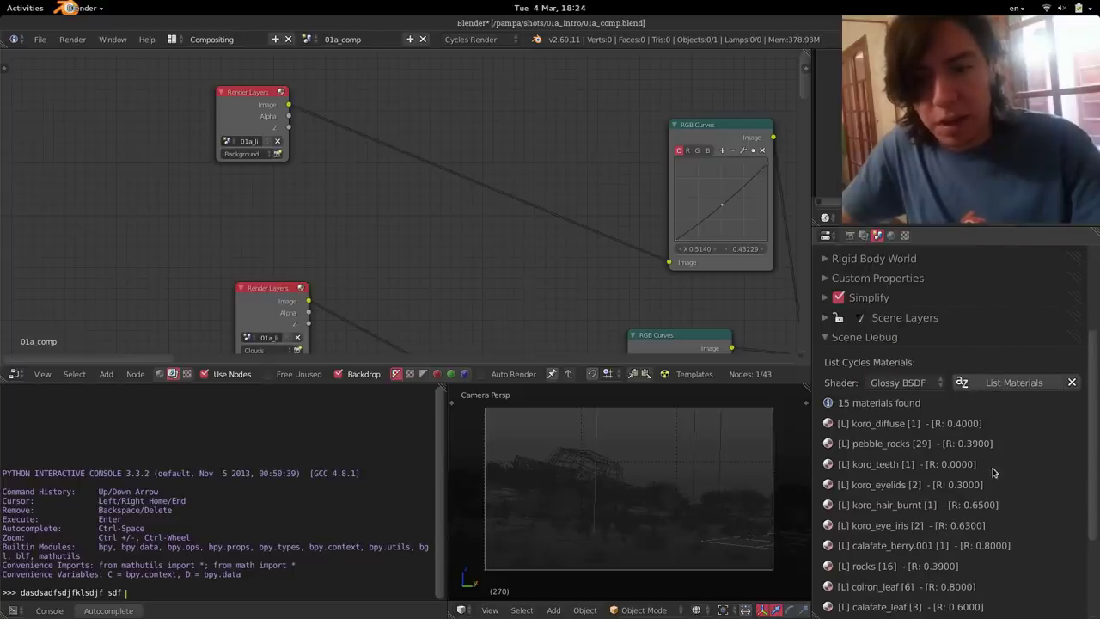
pyautogui.scroll(-5, 991, 481)
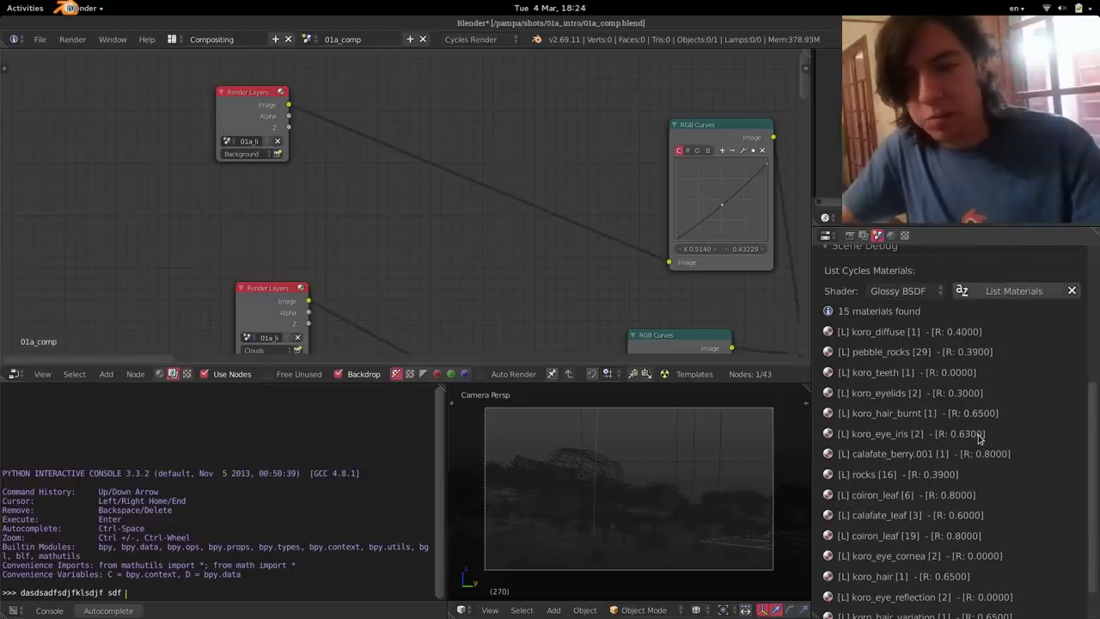
pyautogui.scroll(-2, 978, 453)
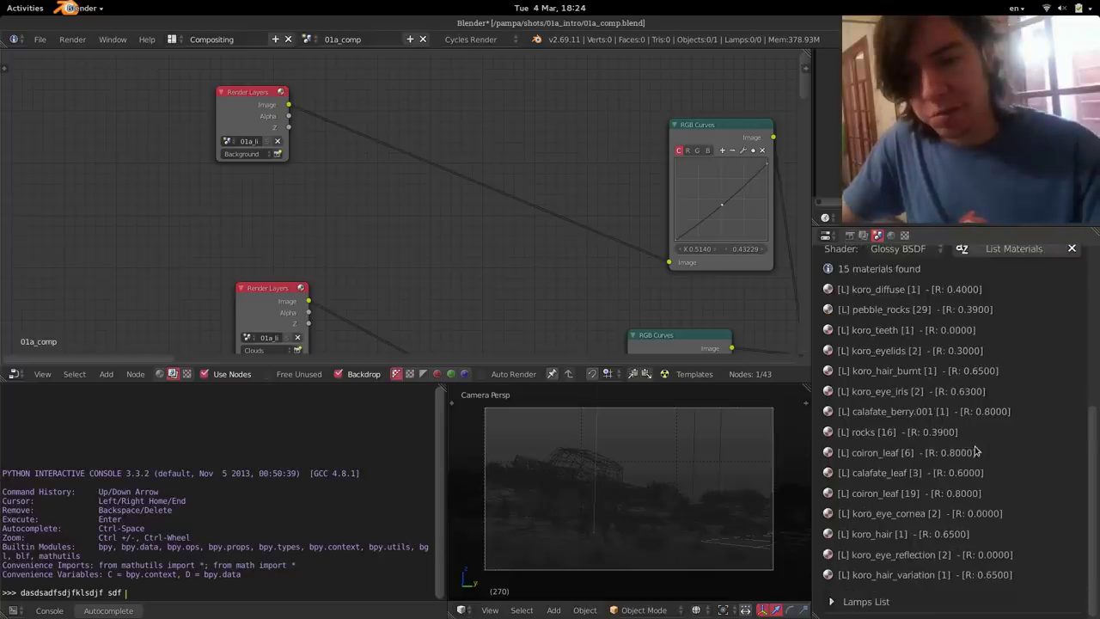
pyautogui.scroll(7, 977, 454)
# - List the Diffuse BSDF materials again and clear the resulting material list
pyautogui.click(912, 386)
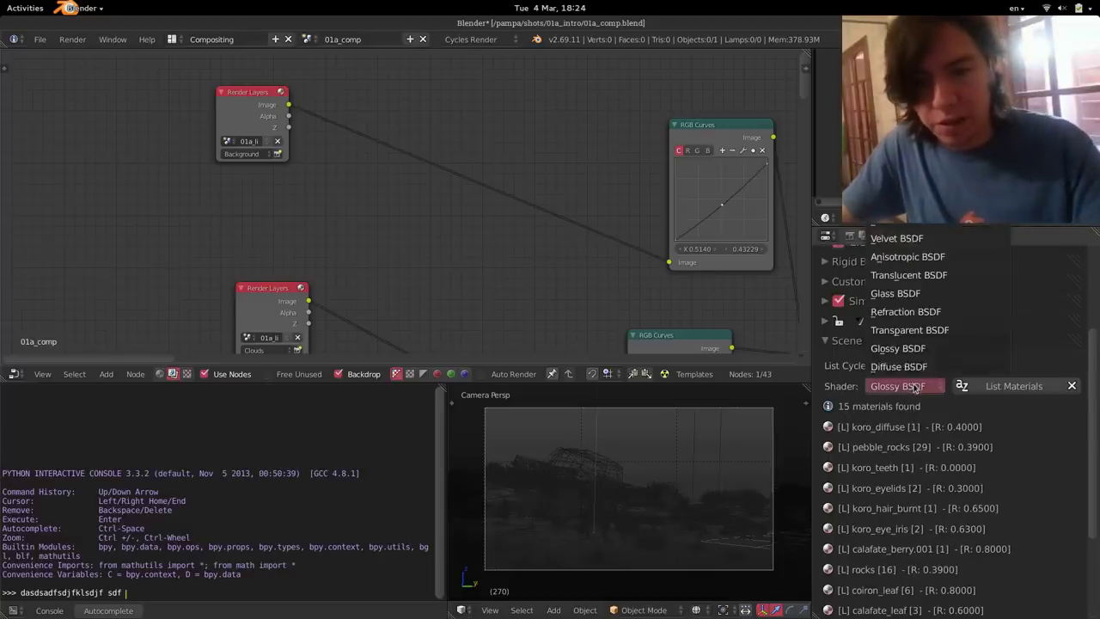
pyautogui.click(903, 366)
pyautogui.click(969, 386)
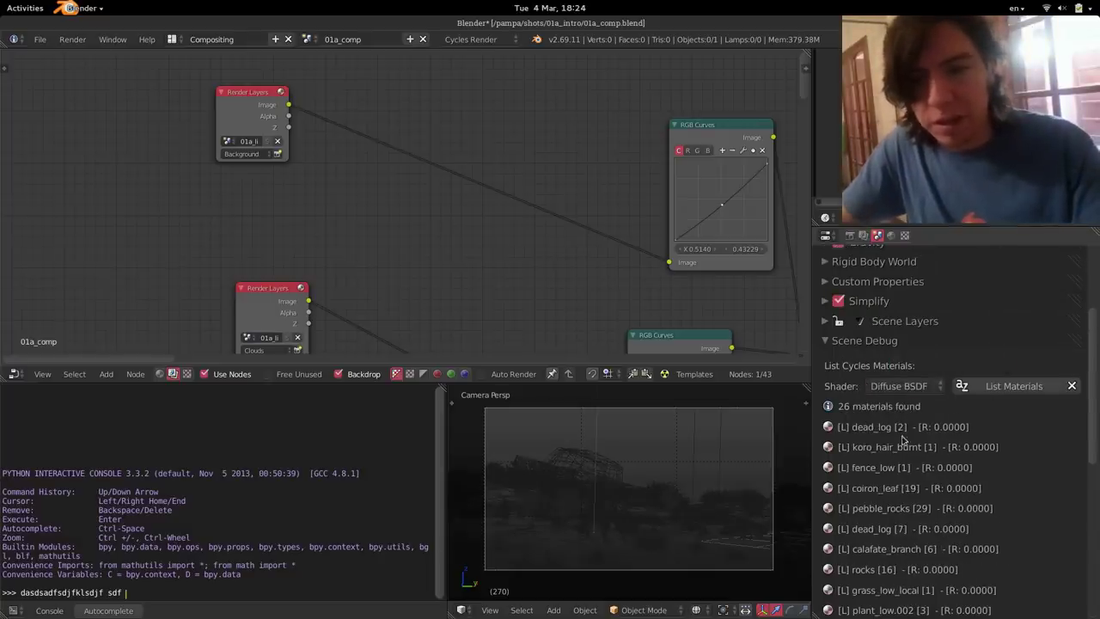
pyautogui.click(1072, 386)
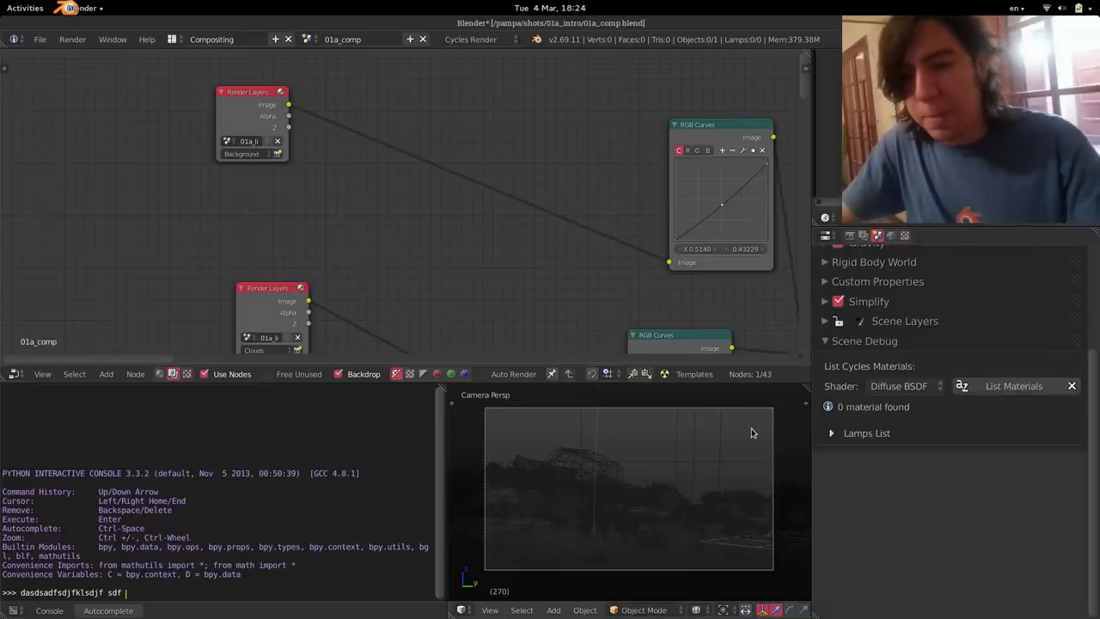
# - List the Cycles materials that use the Velvet BSDF shader
pyautogui.click(909, 385)
pyautogui.click(909, 248)
pyautogui.click(988, 393)
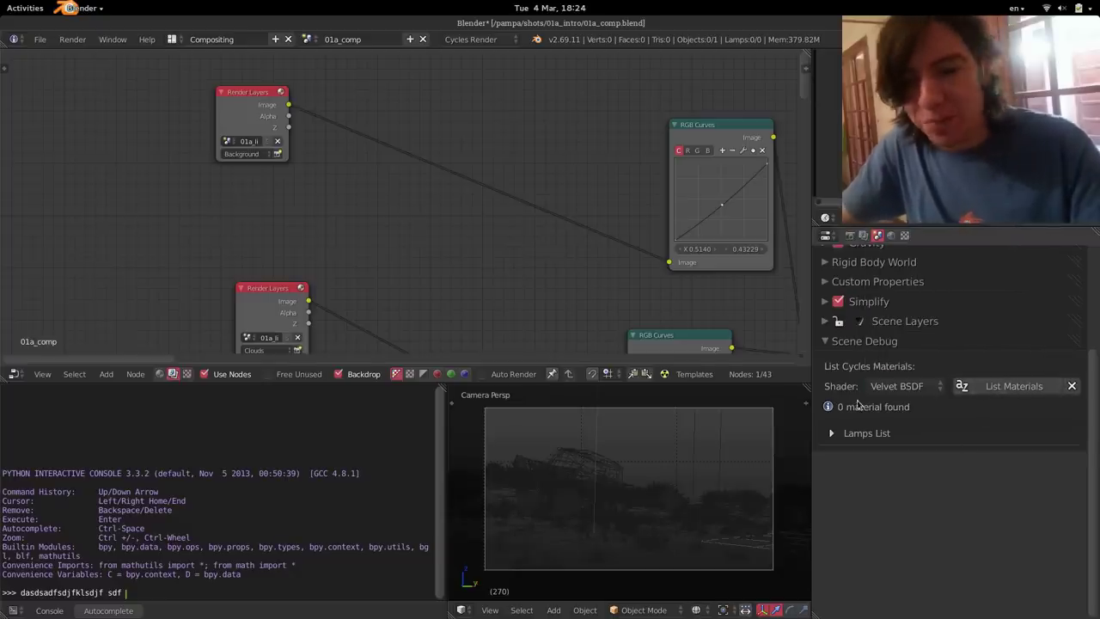
# - Switch to Chromium and read the Lamps List entry of the Scene Debug Panel changelog
pyautogui.hotkey('ctrl', 'alt', 'Down')
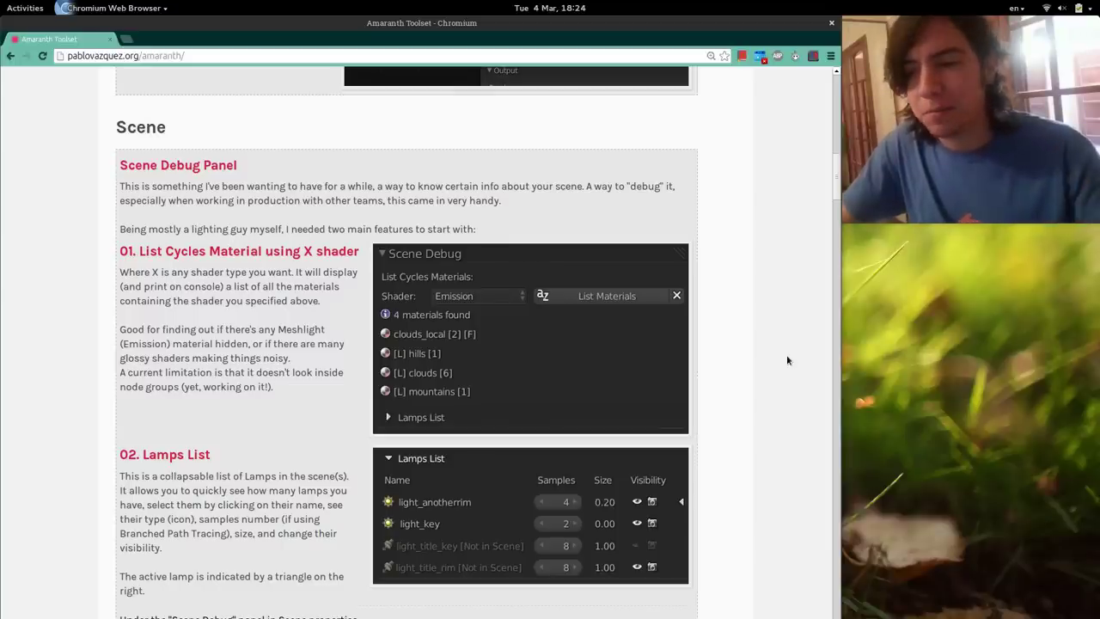
pyautogui.scroll(-5, 785, 351)
pyautogui.scroll(4, 784, 347)
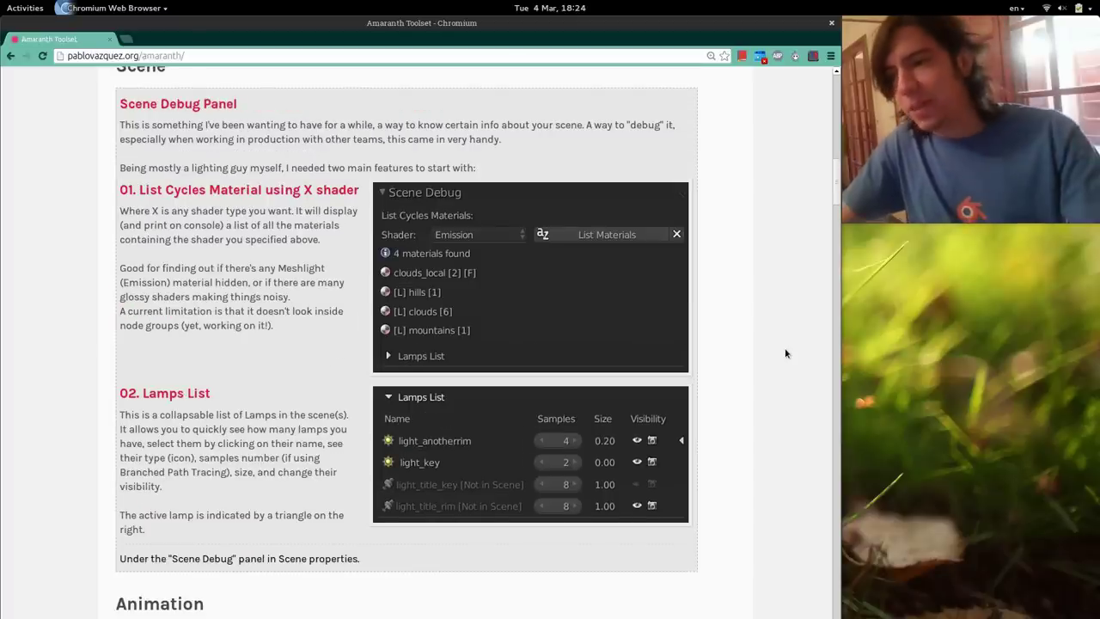
pyautogui.scroll(-1, 771, 345)
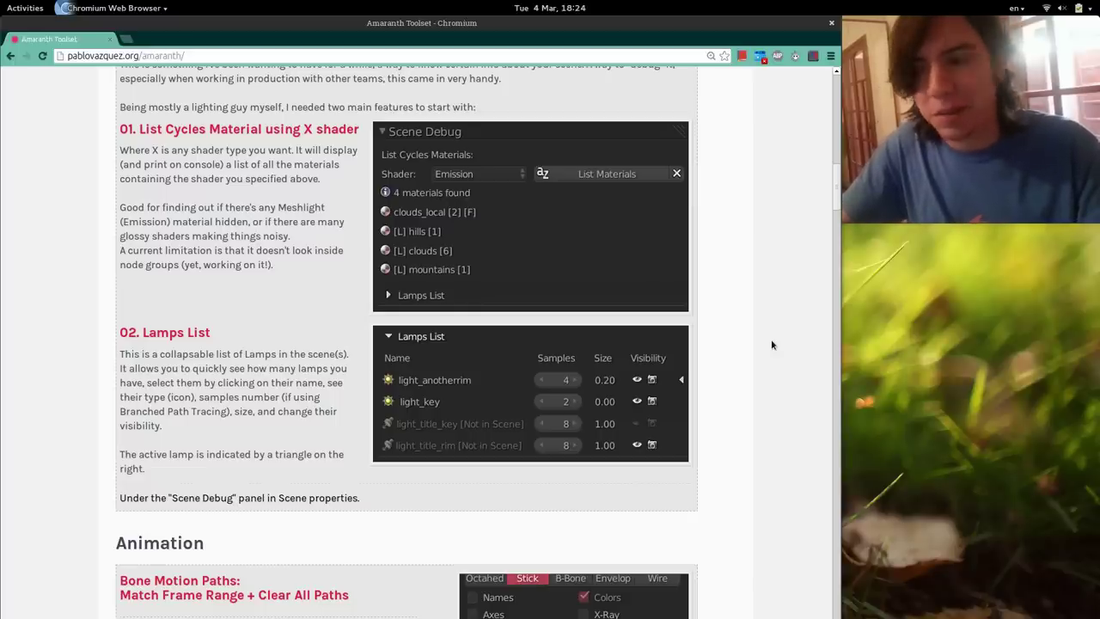
pyautogui.scroll(-1, 771, 345)
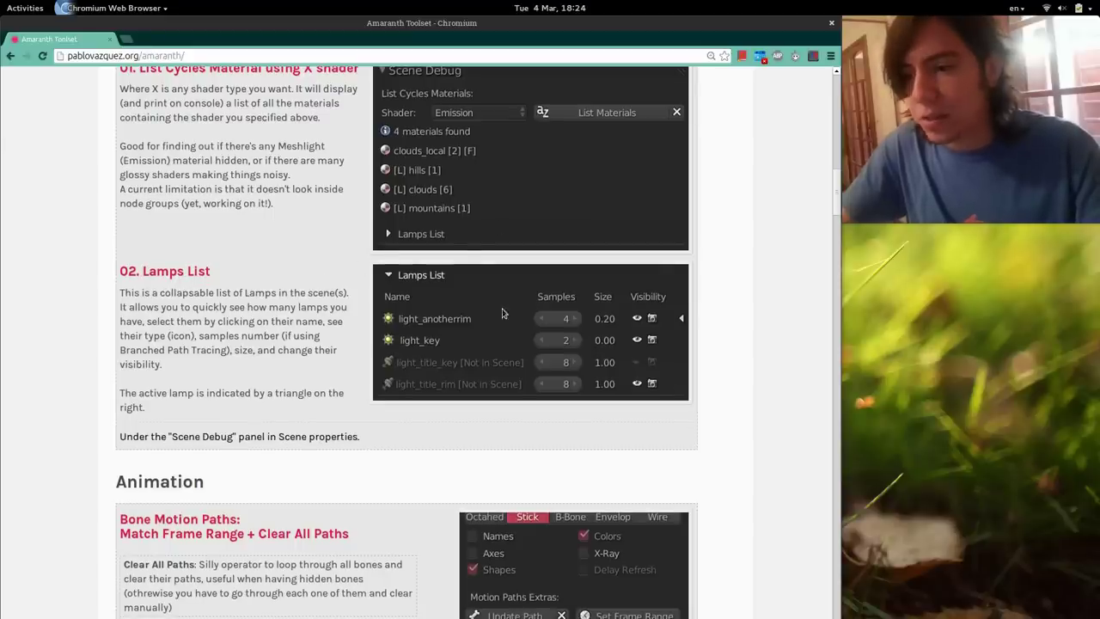
pyautogui.scroll(1, 496, 316)
# - Switch back to Blender and expand the Lamps List in Scene Debug
pyautogui.hotkey('ctrl', 'alt', 'Up')
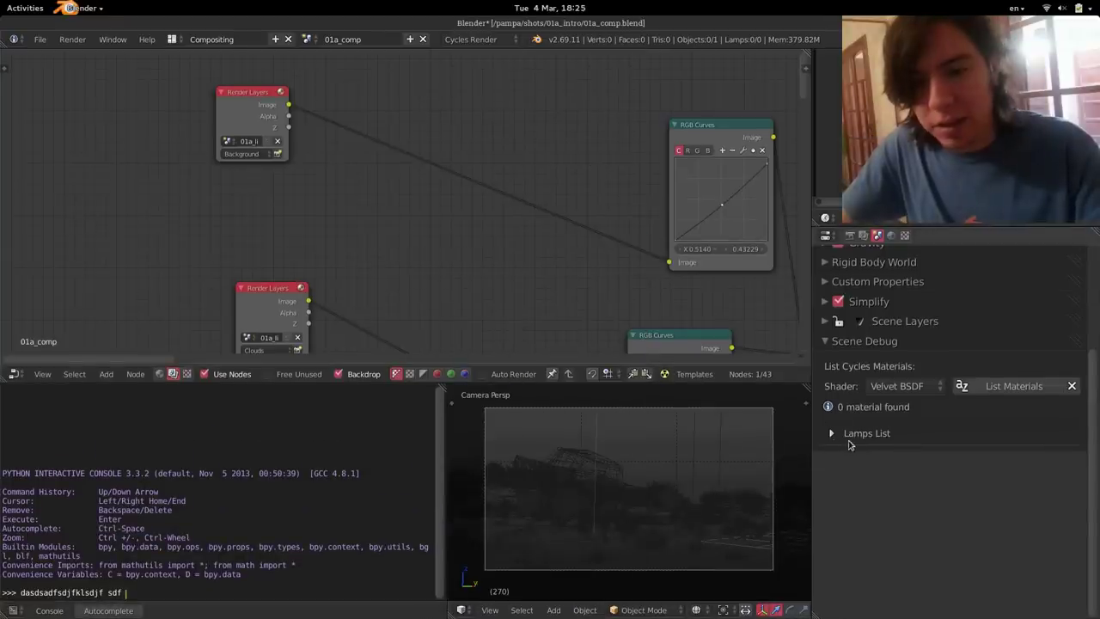
pyautogui.click(857, 437)
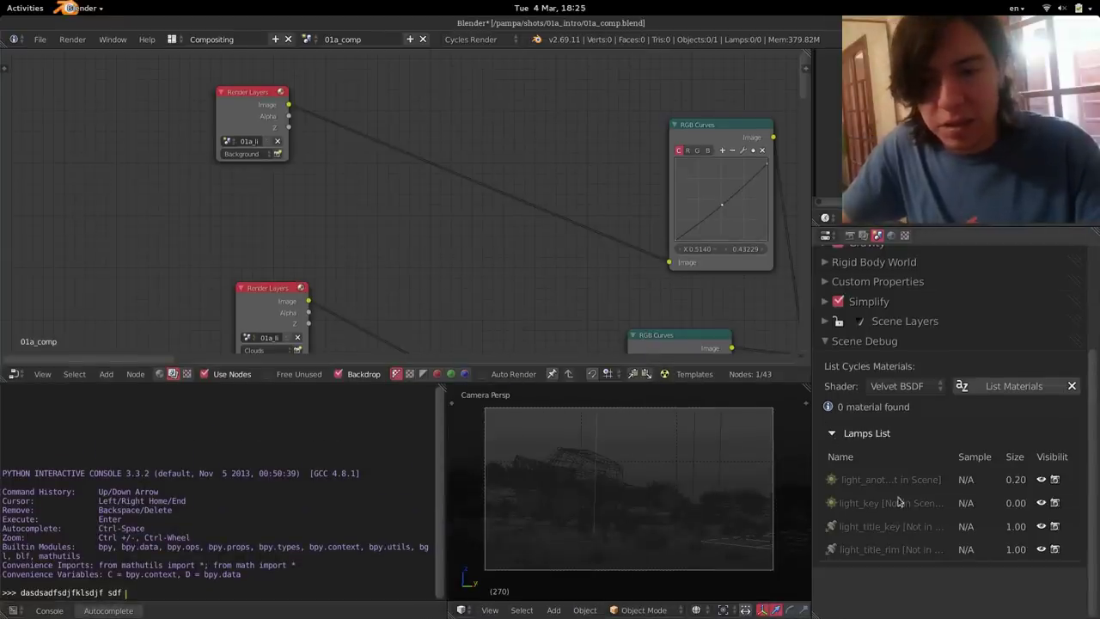
pyautogui.click(865, 433)
pyautogui.click(886, 439)
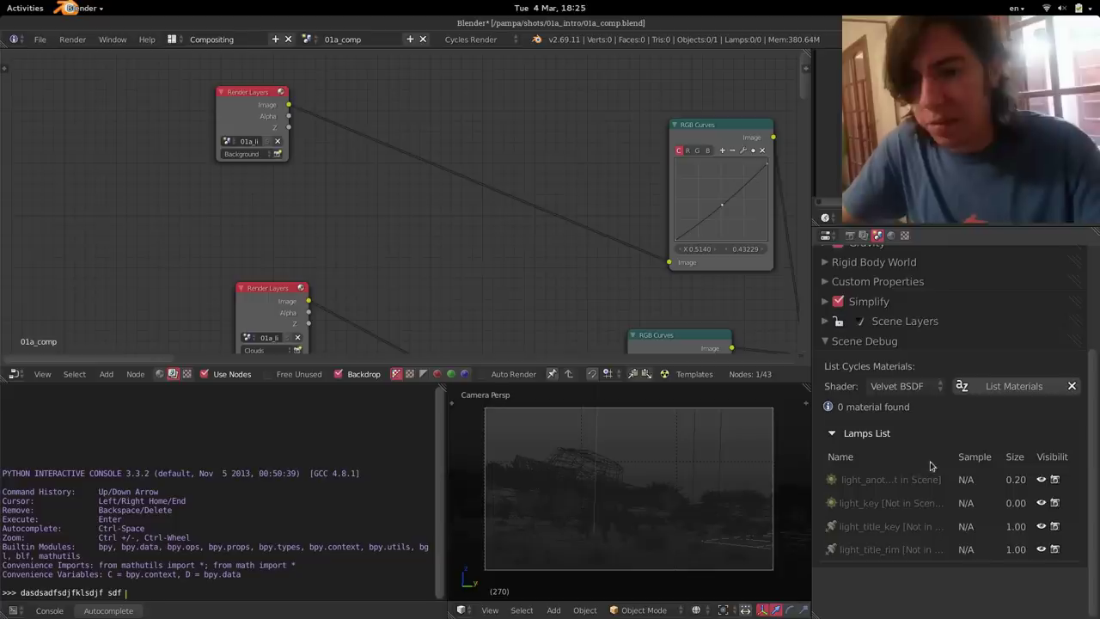
# - Widen the properties editor a little further and switch to the Animation screen layout showing the 01a_light scene
pyautogui.moveTo(814, 494); pyautogui.dragTo(787, 487)
pyautogui.hotkey('ctrl', 'Left')
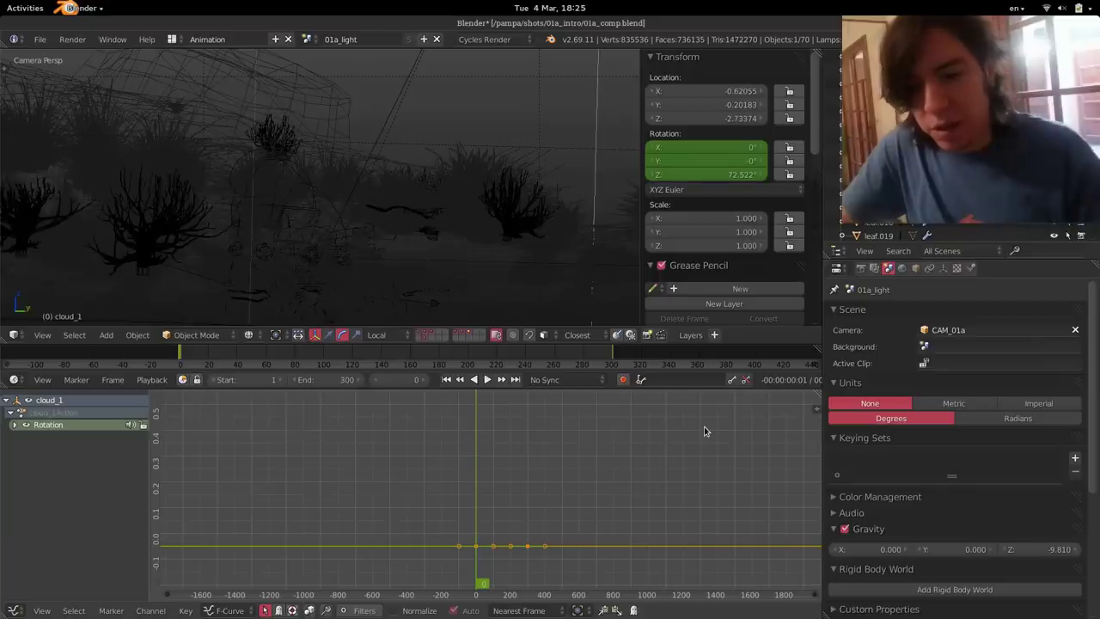
# - Collapse the other scene property panels so only Scene Debug stays open and expand its Lamps List
pyautogui.scroll(-5, 884, 319)
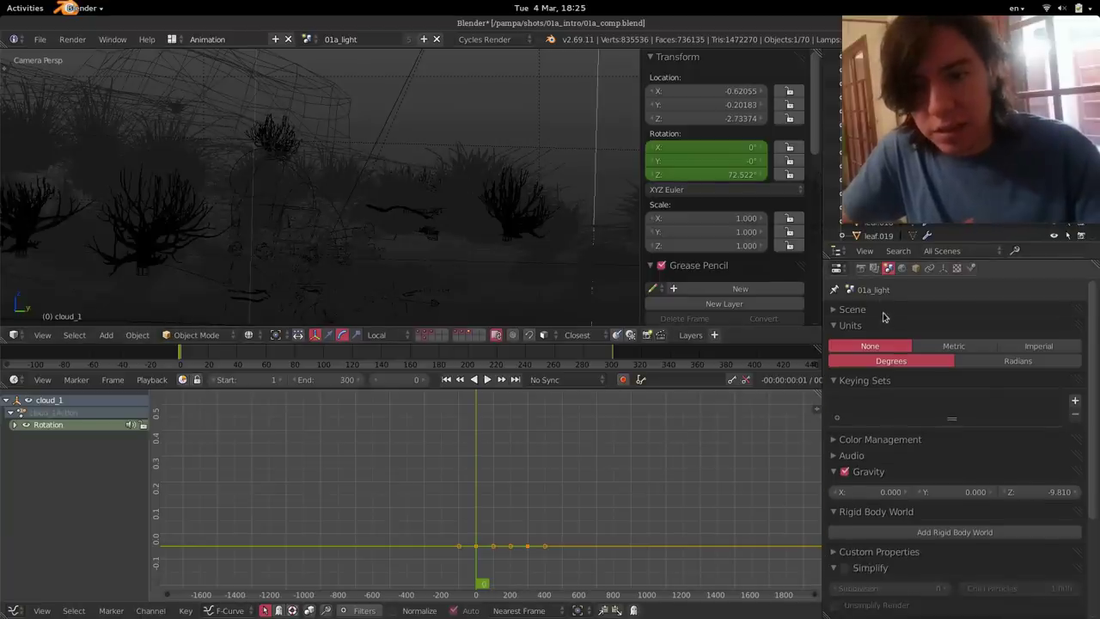
pyautogui.keyDown('ctrl'); pyautogui.click(923, 530); pyautogui.keyUp('ctrl')
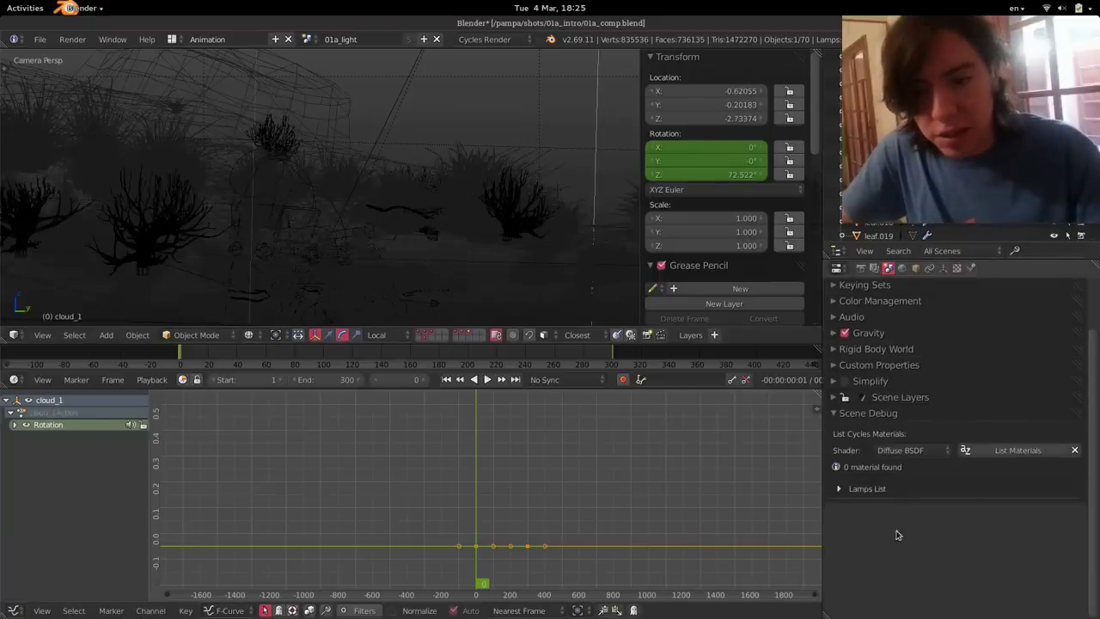
pyautogui.click(885, 489)
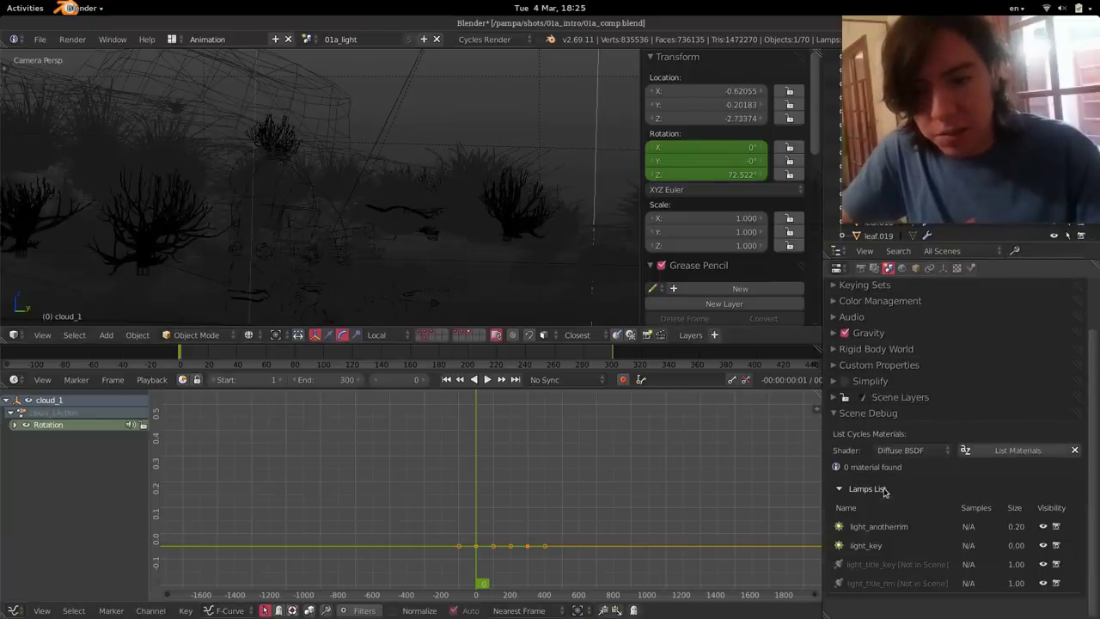
# - Select light_key from the Lamps List, leave the camera view to see it, and select light_anotherrim instead
pyautogui.click(872, 531)
pyautogui.click(874, 547)
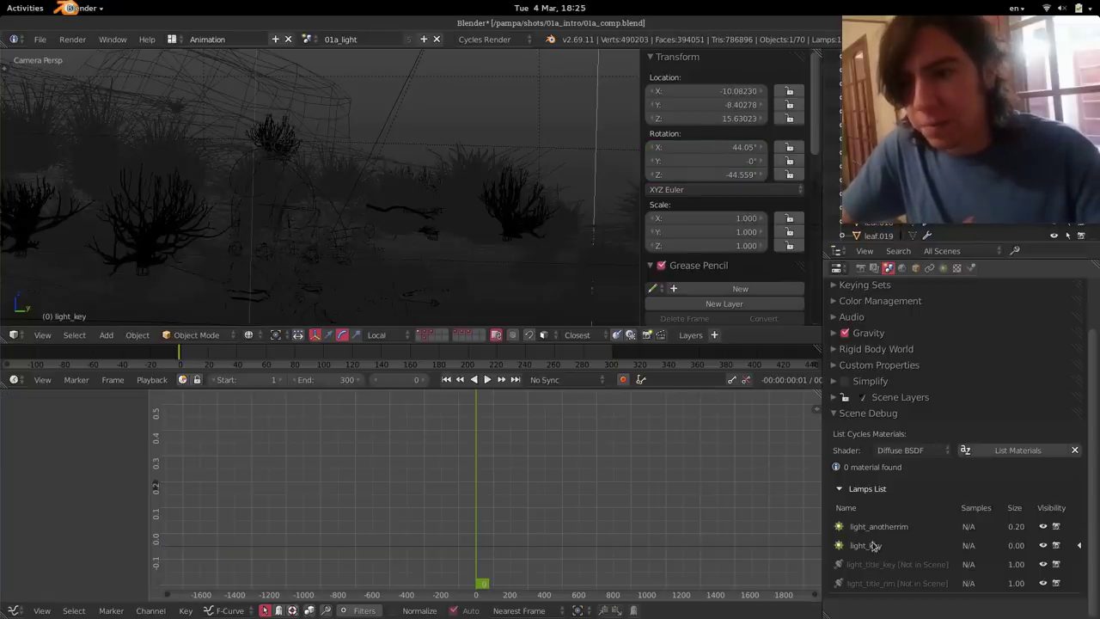
pyautogui.press('ctrl+KP_0')
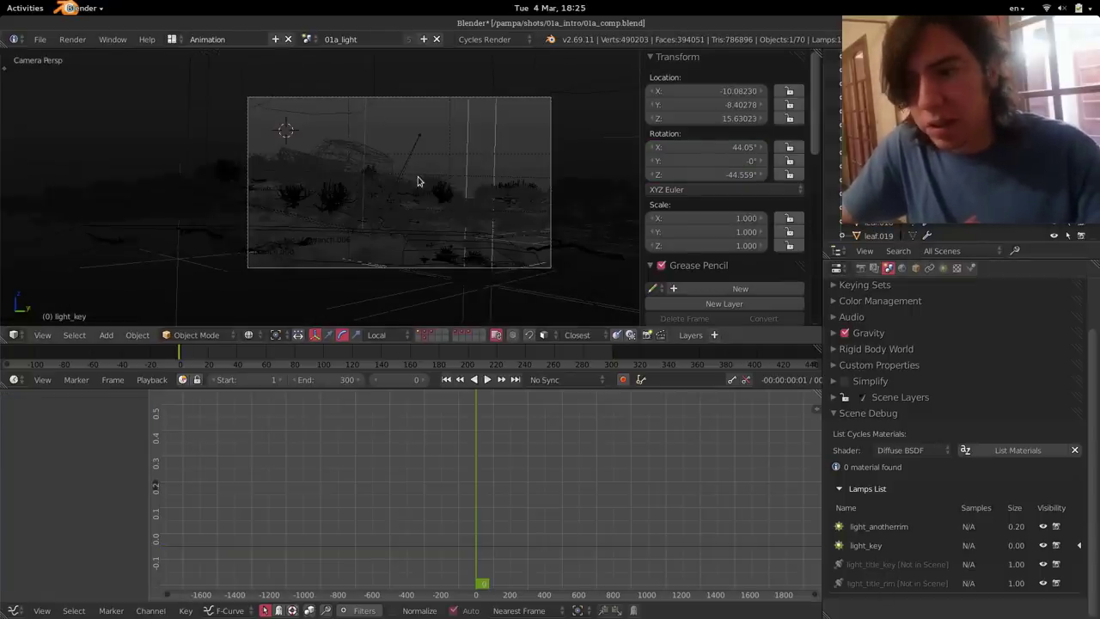
pyautogui.press('KP_5')
pyautogui.moveTo(398, 206); pyautogui.dragTo(426, 225, button='middle')
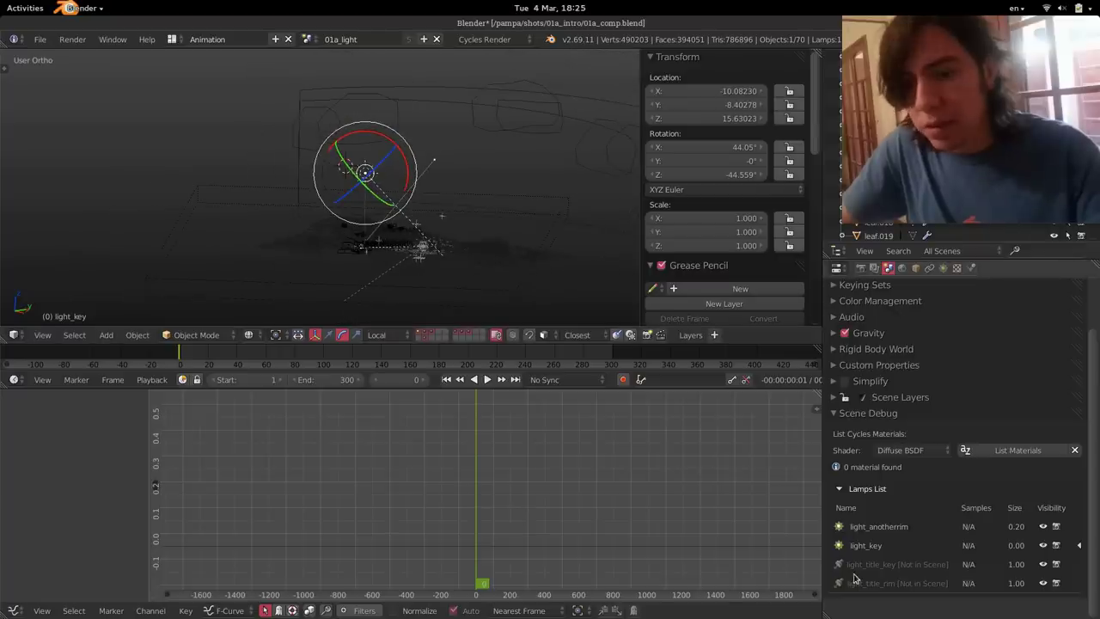
pyautogui.click(869, 527)
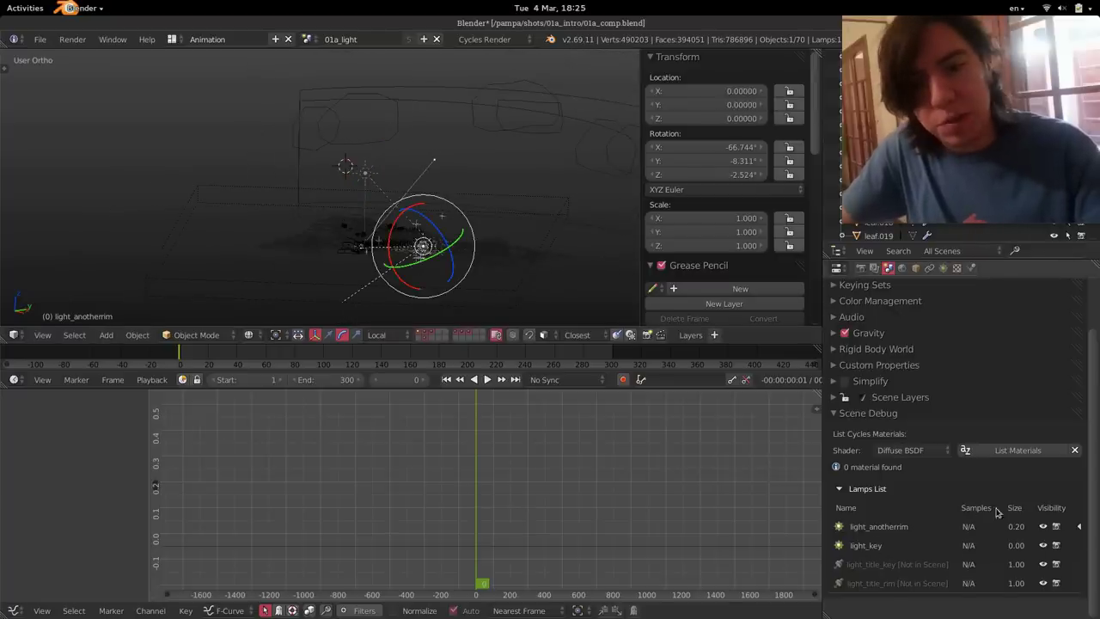
# - Set the render sampling integrator of the 01a_light scene to Branched Path Tracing
pyautogui.click(862, 268)
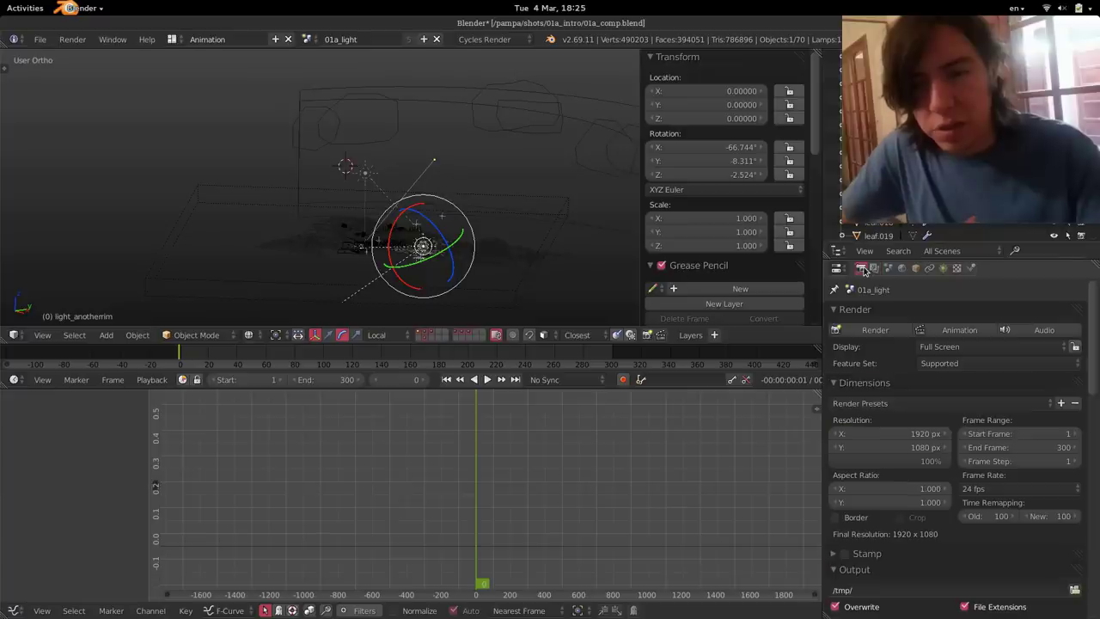
pyautogui.scroll(-8, 863, 430)
pyautogui.click(862, 427)
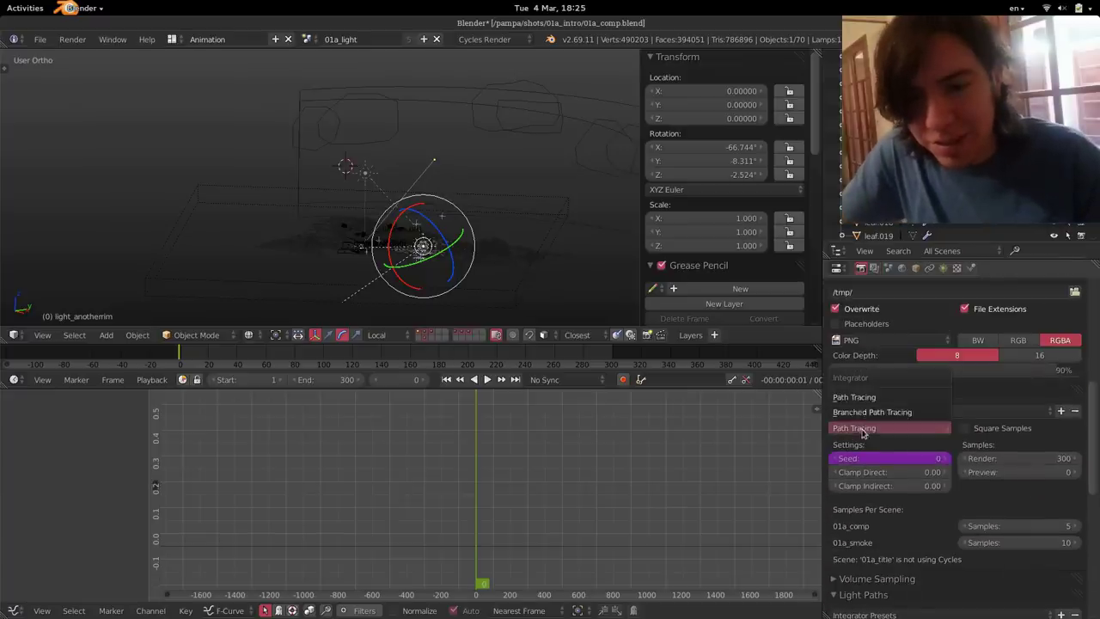
pyautogui.click(861, 413)
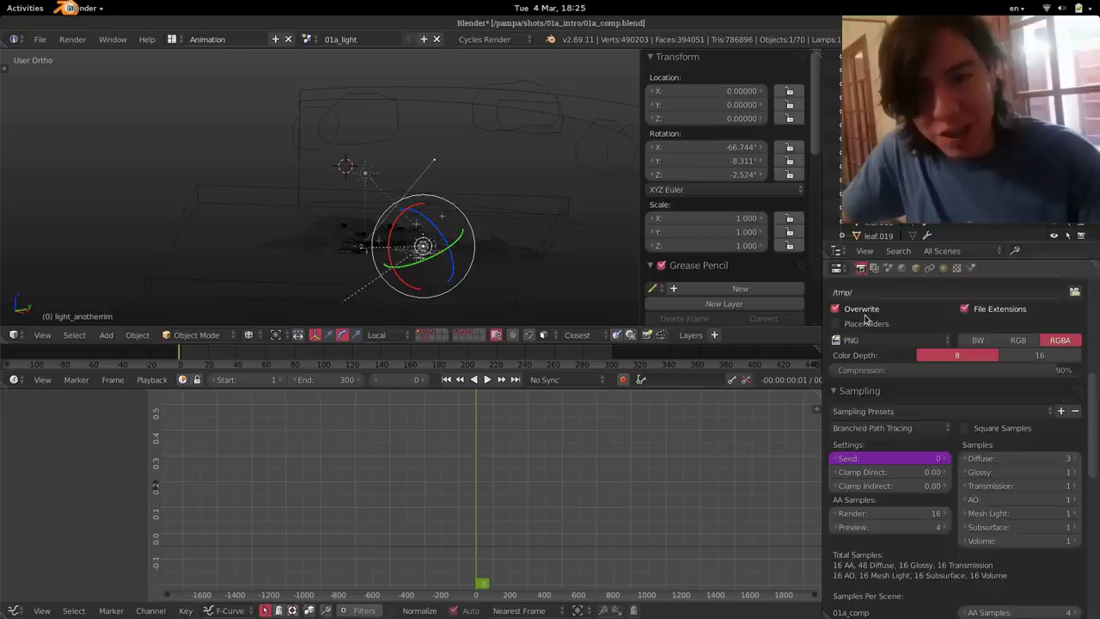
# - Return to the Lamps List in Scene Debug and toggle light_anotherrim's viewport visibility off and back on
pyautogui.click(873, 269)
pyautogui.scroll(-2, 1034, 560)
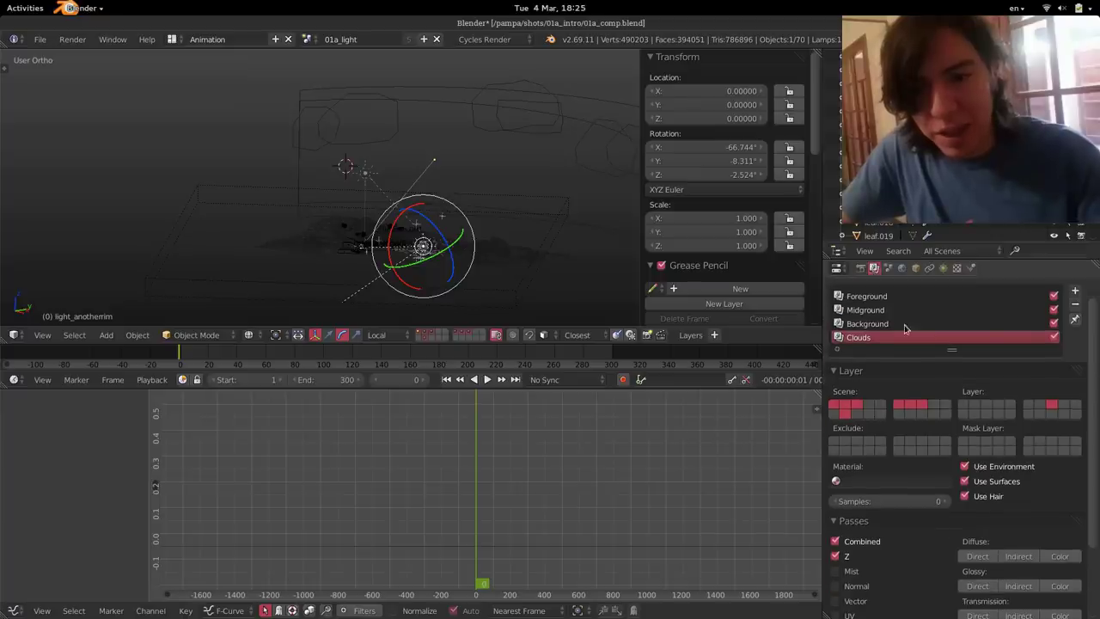
pyautogui.click(887, 268)
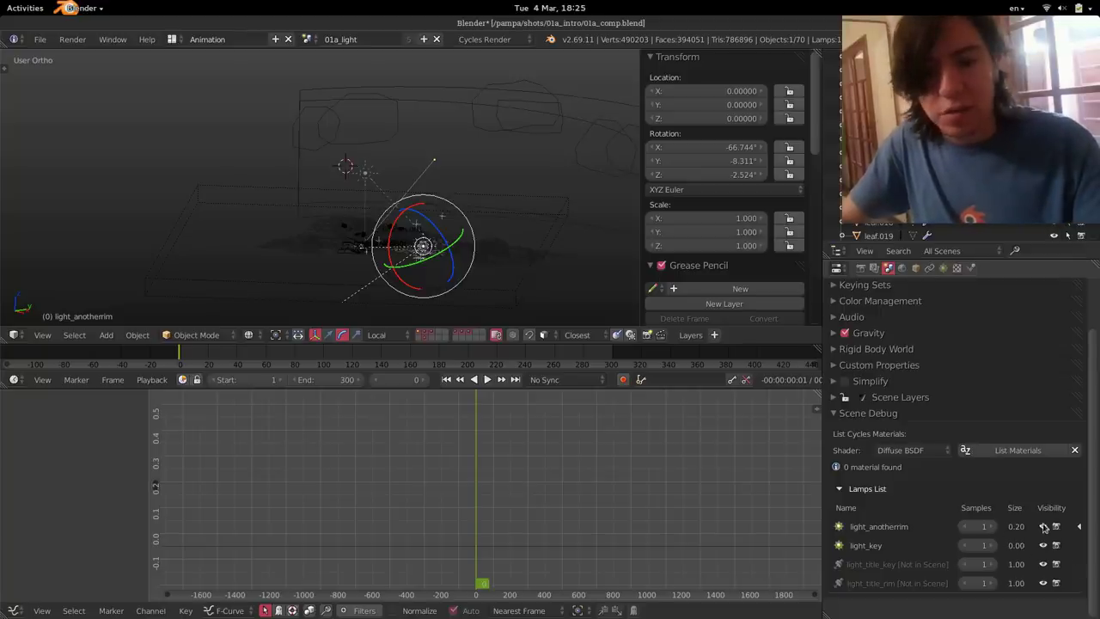
pyautogui.click(1043, 527)
pyautogui.click(1044, 526)
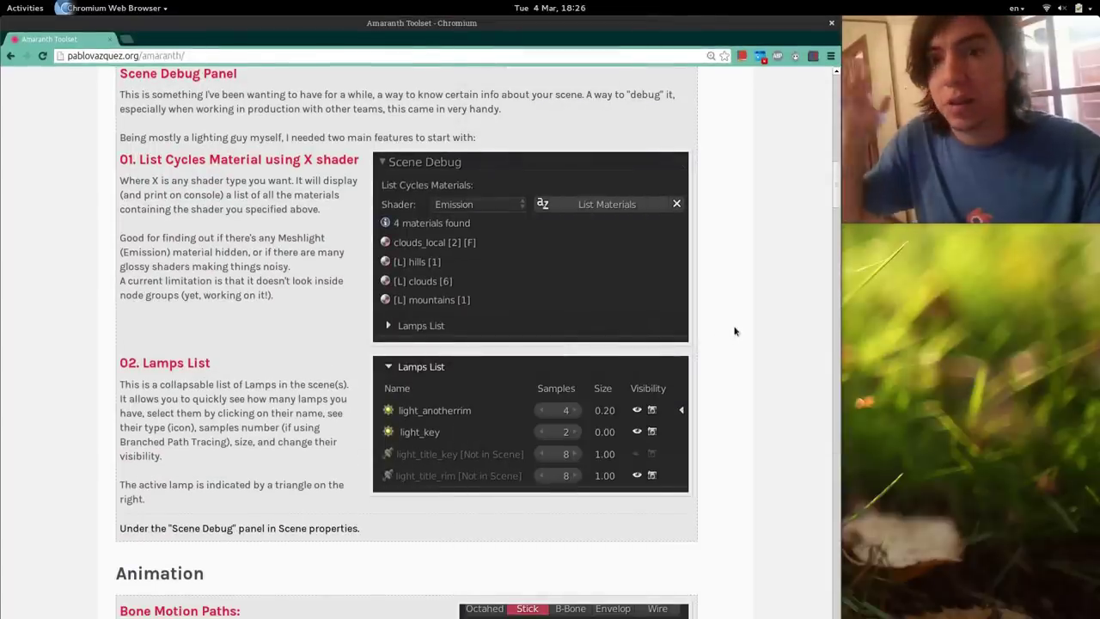
# - Read the Bone Motion Paths entry of the changelog's Animation section in Chromium and switch back to Blender
pyautogui.scroll(-5, 734, 330)
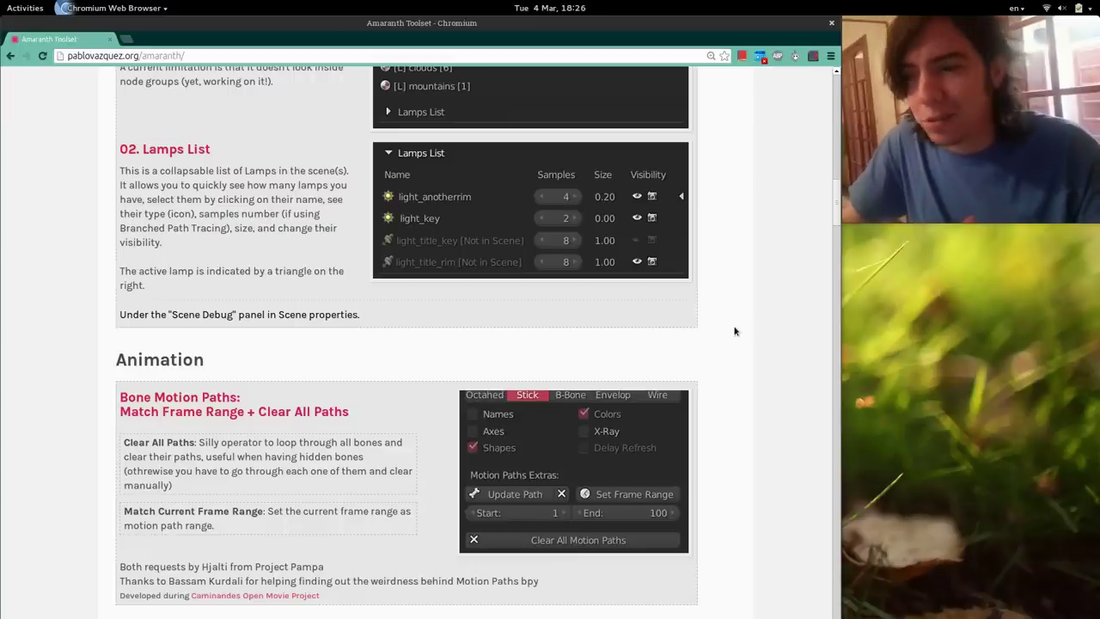
pyautogui.scroll(-4, 735, 331)
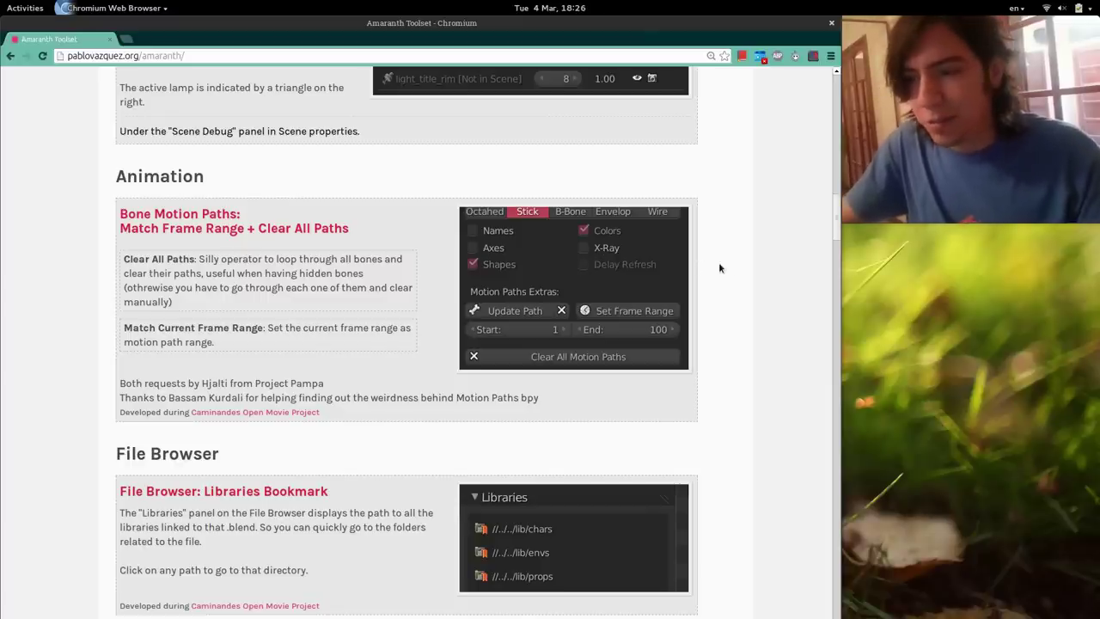
pyautogui.hotkey('ctrl', 'alt', 'Up')
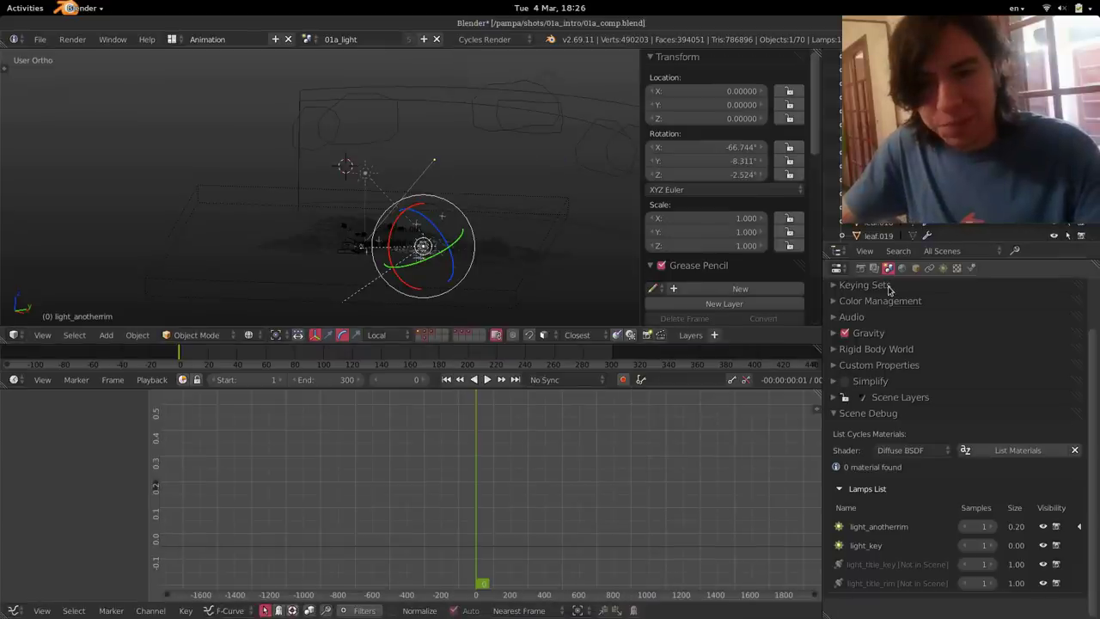
# - Return to the camera view and select the torso_ctrl bone of koro_proxy, isolating its layer
pyautogui.press('KP_0')
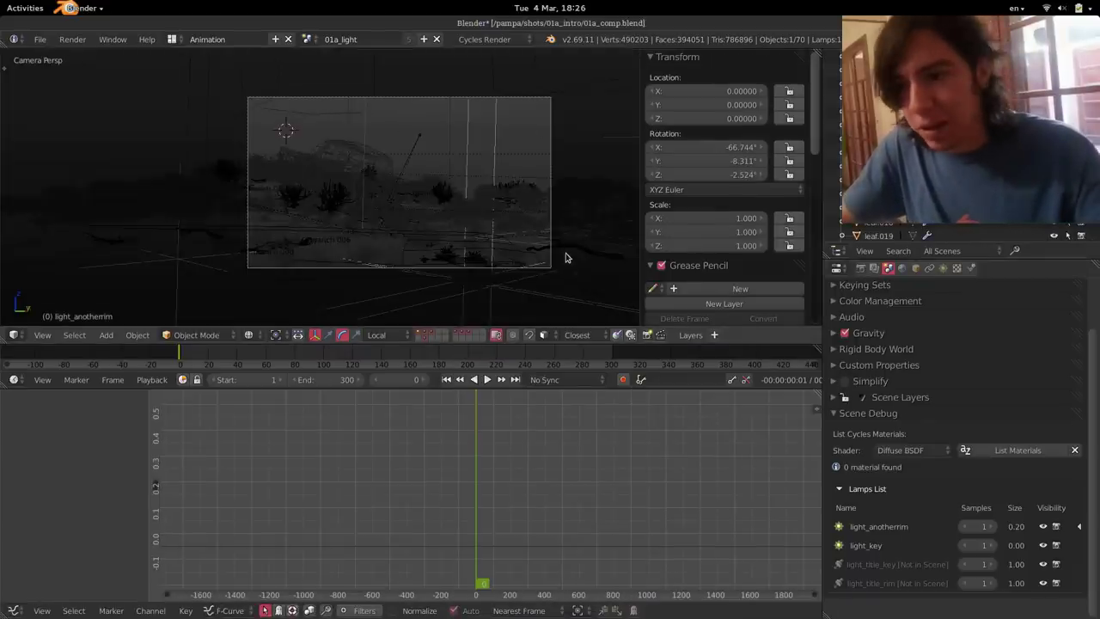
pyautogui.scroll(3, 506, 267)
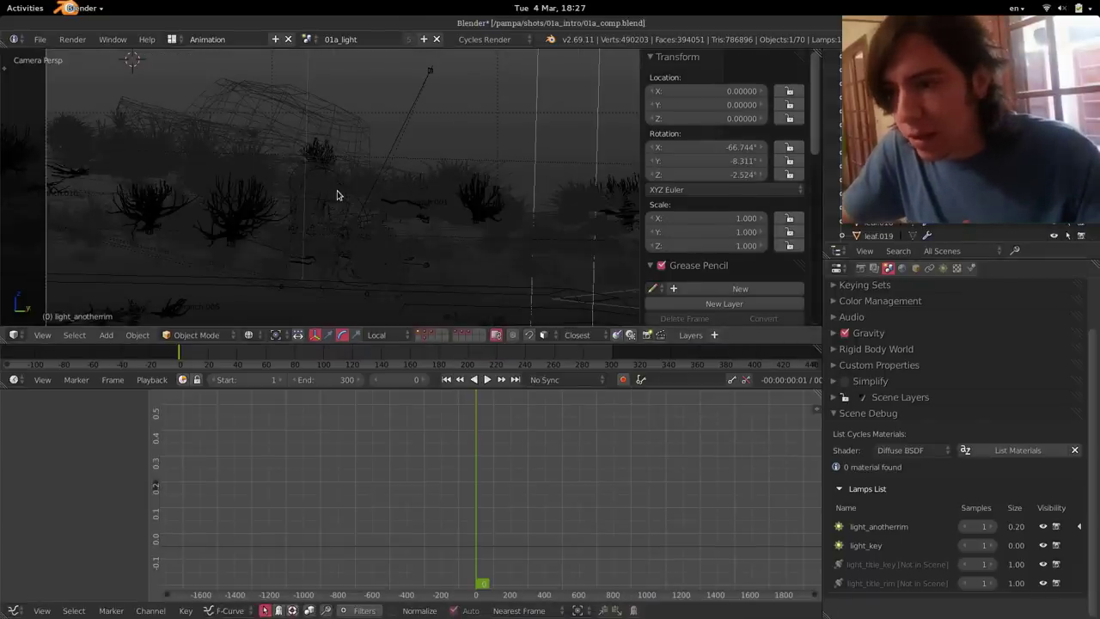
pyautogui.rightClick(338, 195)
pyautogui.click(391, 337)
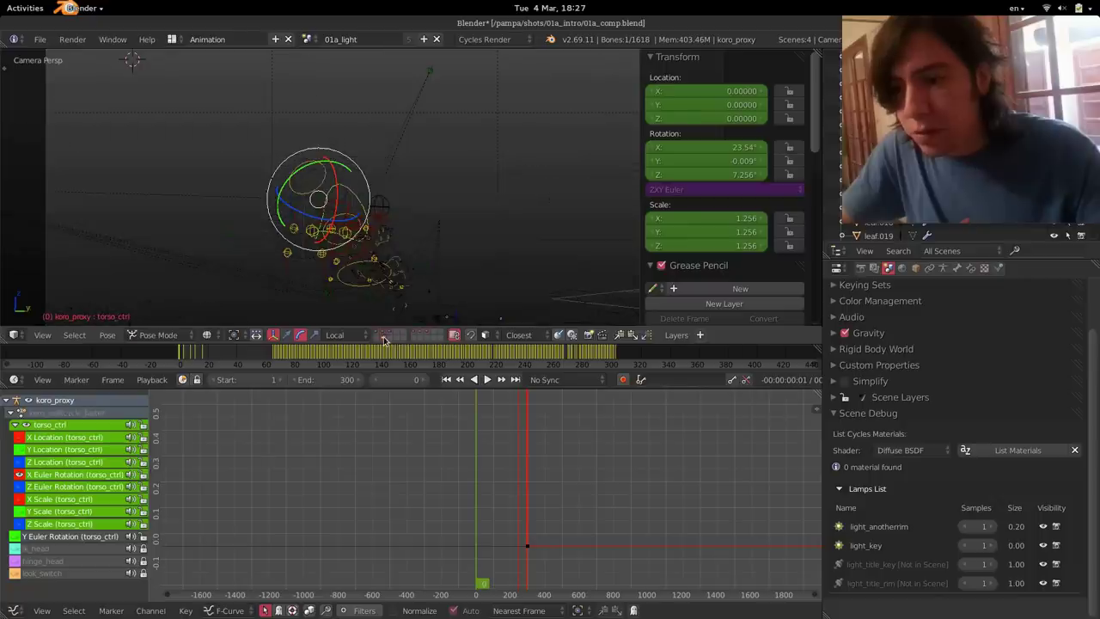
# - Display the character's body mesh along with the rig and frame its head and torso closely
pyautogui.scroll(3, 361, 179)
pyautogui.keyDown('shift'); pyautogui.moveTo(360, 179); pyautogui.dragTo(407, 190, button='middle'); pyautogui.keyUp('shift')
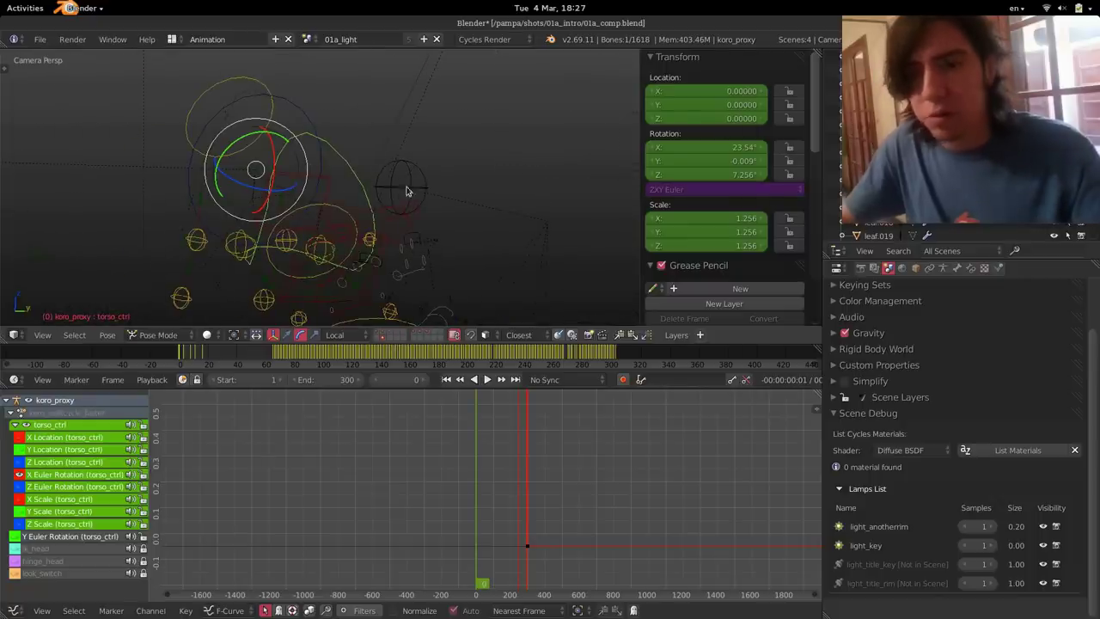
pyautogui.keyDown('shift'); pyautogui.click(388, 337); pyautogui.keyUp('shift')
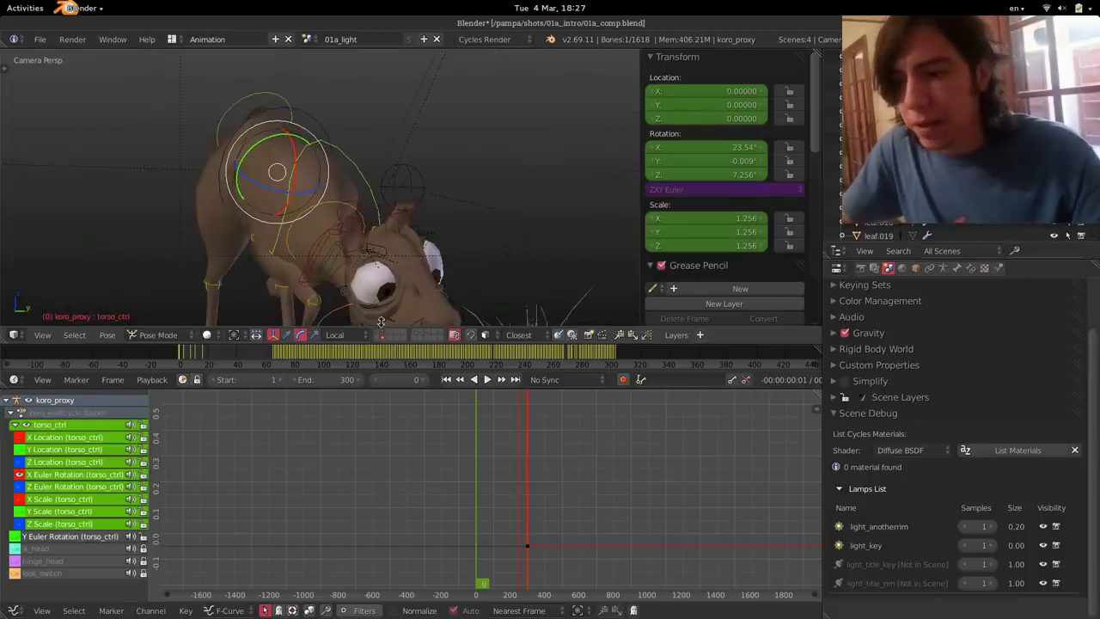
pyautogui.keyDown('shift'); pyautogui.moveTo(410, 236); pyautogui.dragTo(347, 154, button='middle'); pyautogui.keyUp('shift')
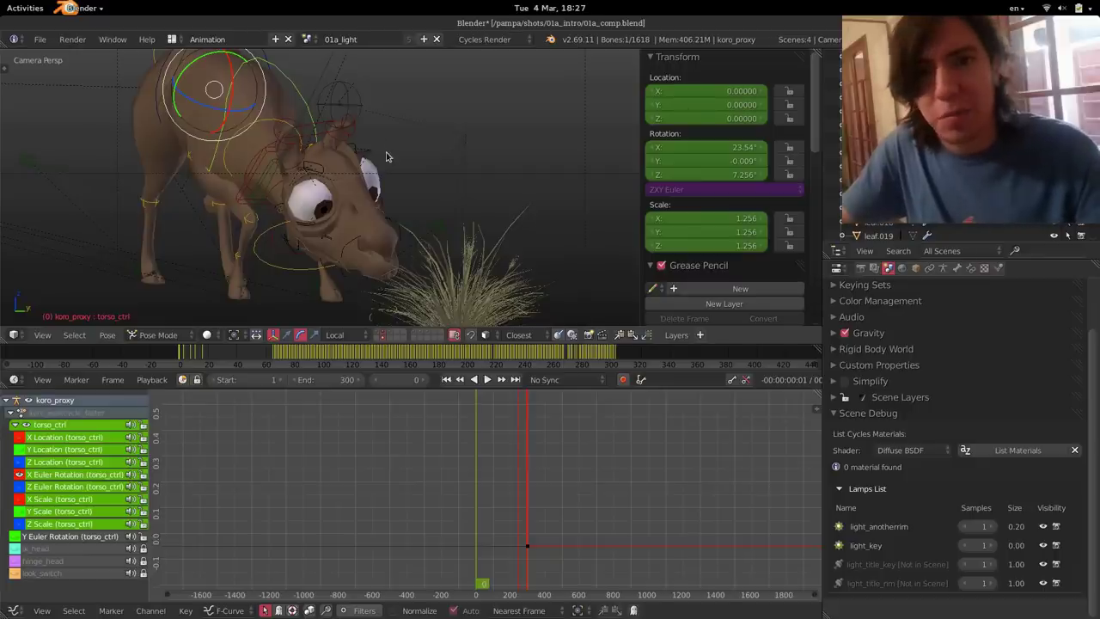
pyautogui.keyDown('shift'); pyautogui.moveTo(354, 141); pyautogui.dragTo(373, 161, button='middle'); pyautogui.keyUp('shift')
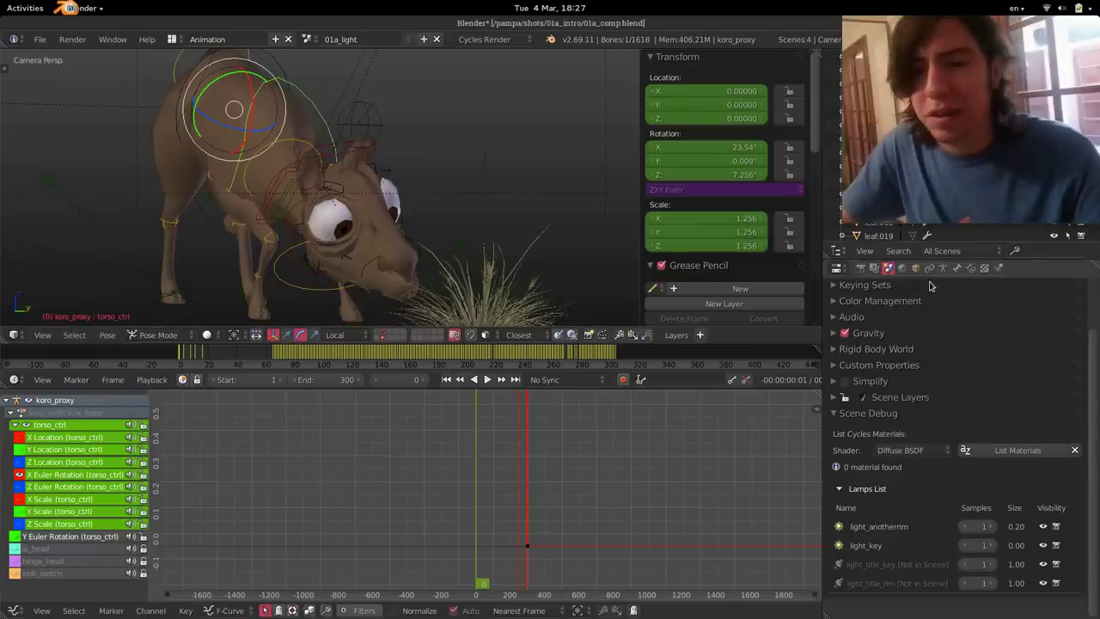
# - Collapse the unneeded bone property panels and bring up Motion Paths Extras in the armature's Display settings
pyautogui.click(956, 268)
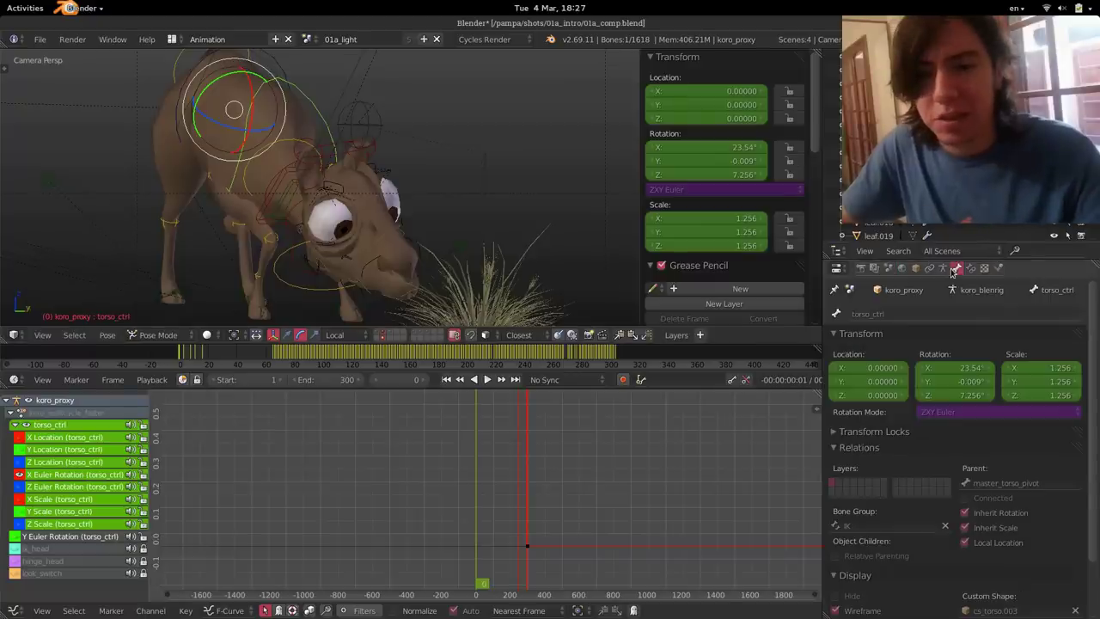
pyautogui.click(923, 336)
pyautogui.click(898, 365)
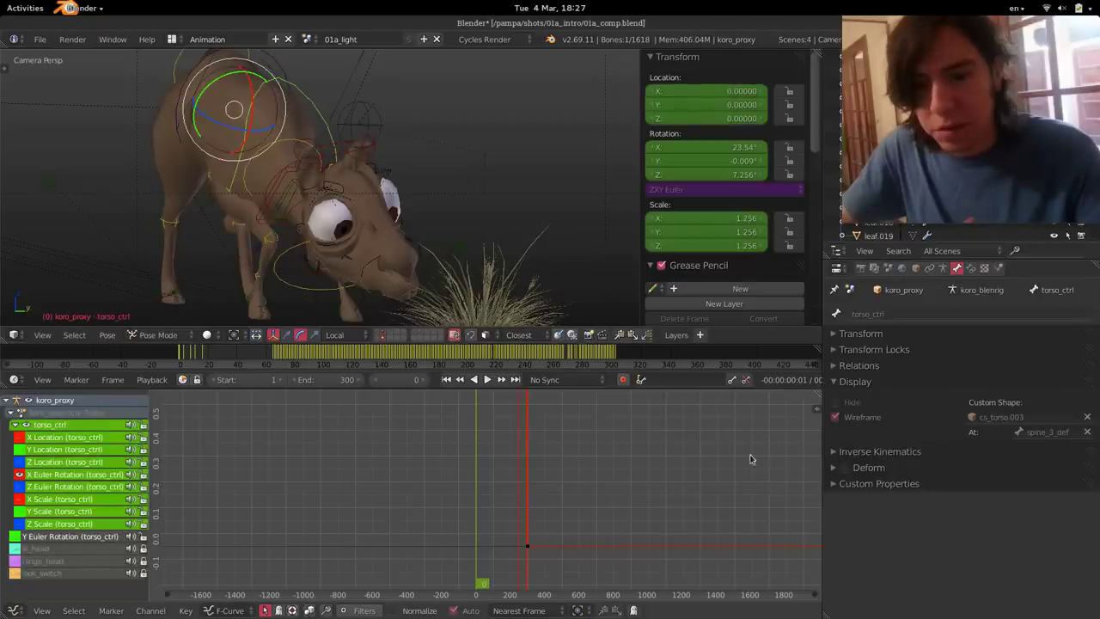
pyautogui.click(942, 267)
pyautogui.click(942, 333)
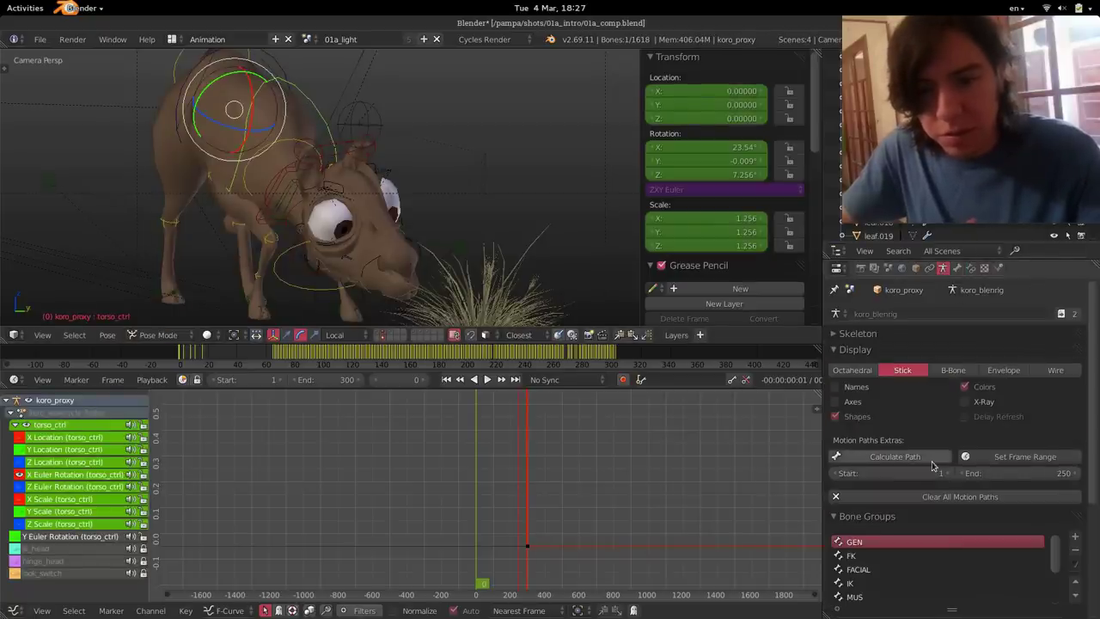
pyautogui.scroll(-2, 928, 447)
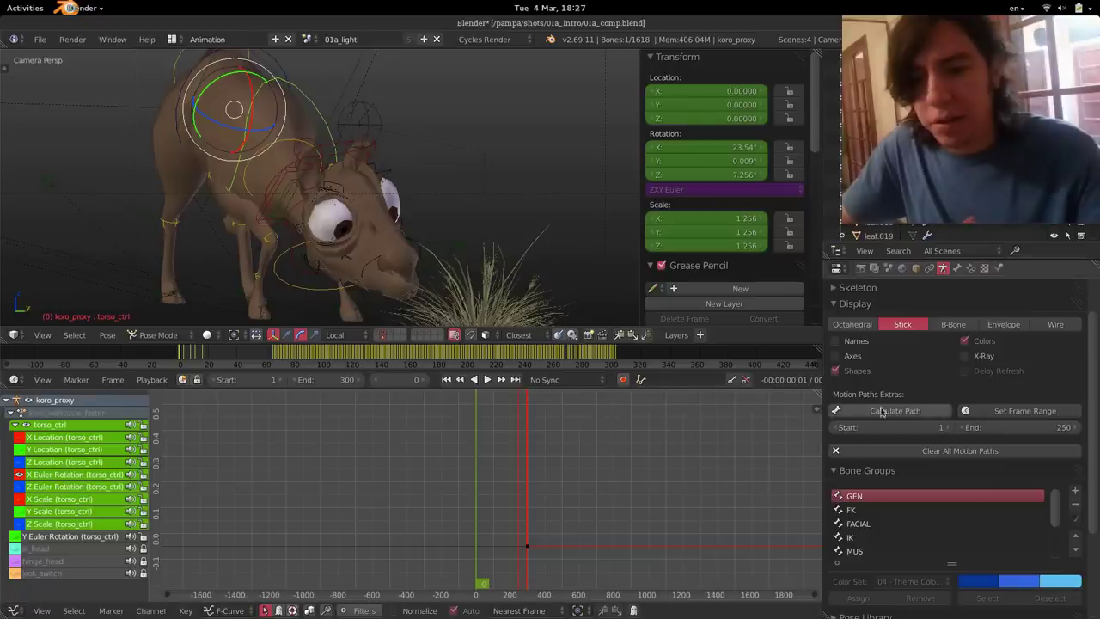
# - Calculate the torso_ctrl bone's motion path from frame 1 to 50, baked at the tails
pyautogui.click(923, 413)
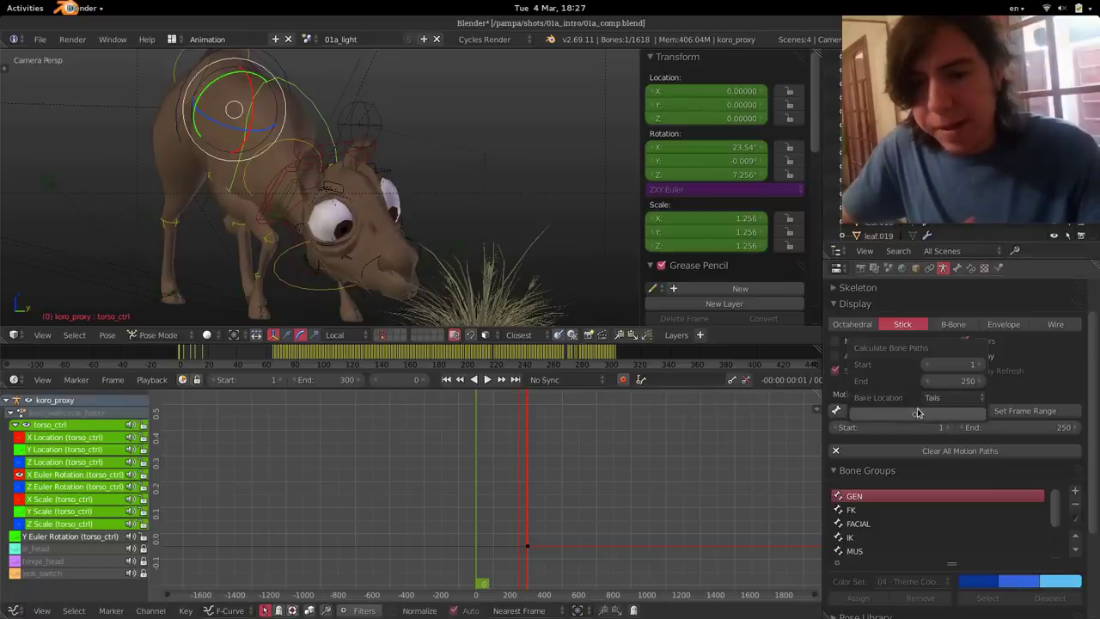
pyautogui.click(941, 389)
pyautogui.write('50')
pyautogui.press('Return')
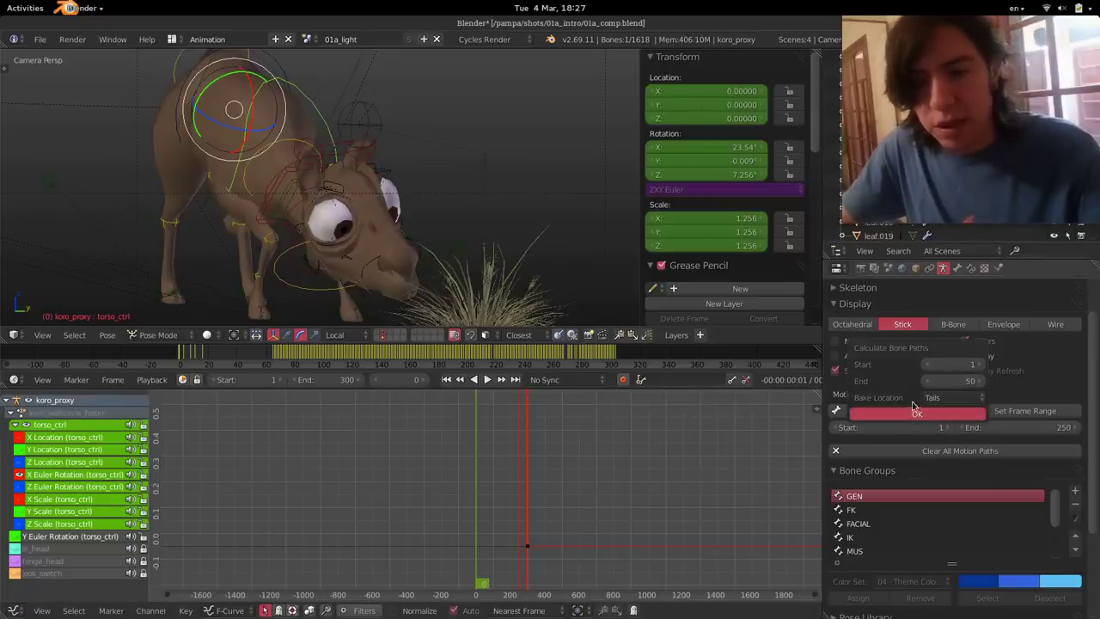
pyautogui.click(916, 412)
# - Leave the camera view, orbit around the character and briefly play the animation to check its movement
pyautogui.press('KP_0')
pyautogui.moveTo(411, 199); pyautogui.dragTo(444, 201, button='middle')
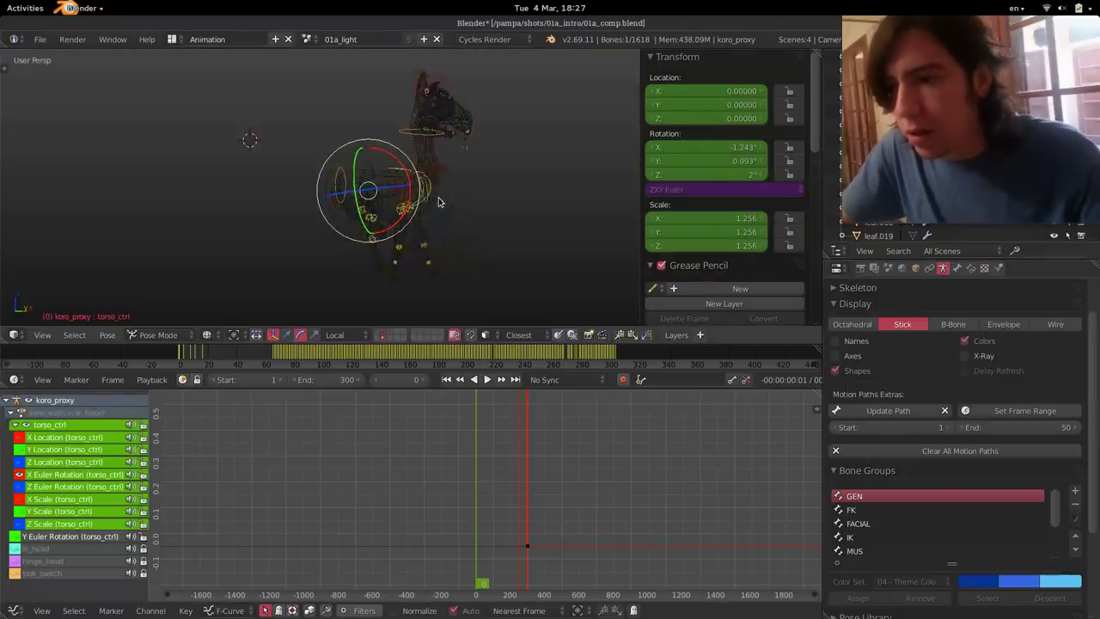
pyautogui.press('KP_4')
pyautogui.hotkey('alt', 'a')
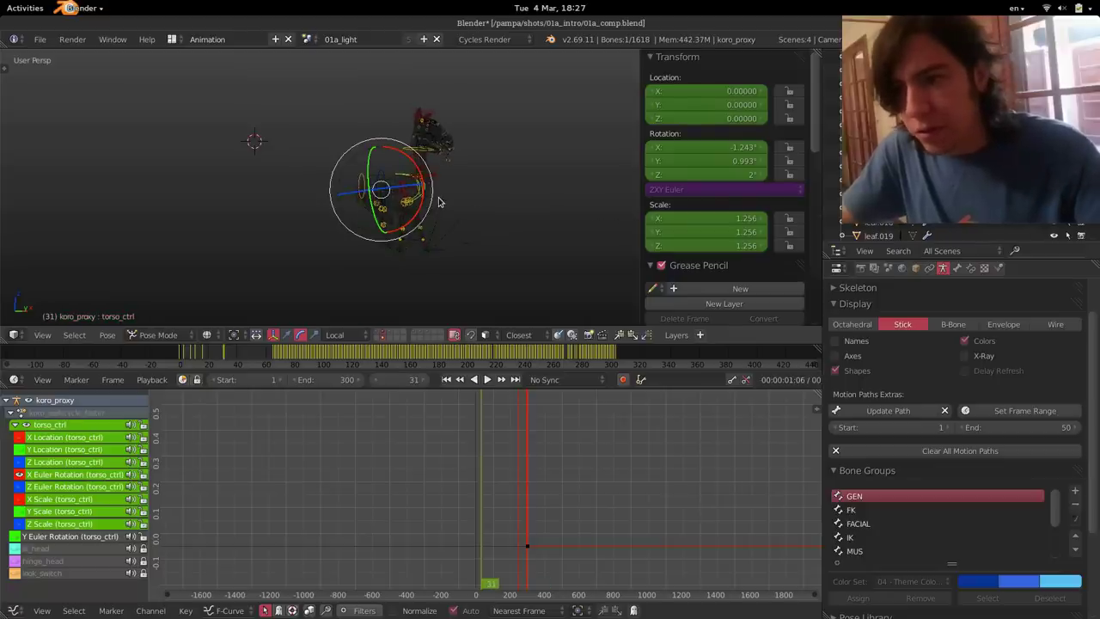
pyautogui.press('Escape')
# - Select the neck_4_toon bone and calculate its motion path from frame 1 to 100, baked at the tails
pyautogui.rightClick(409, 122)
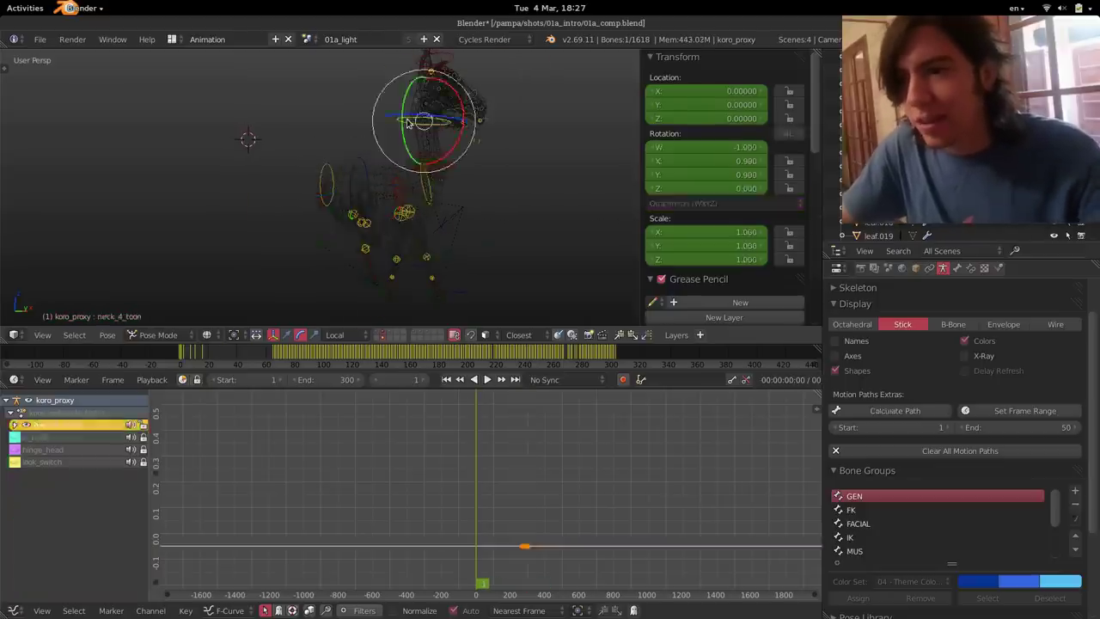
pyautogui.click(898, 411)
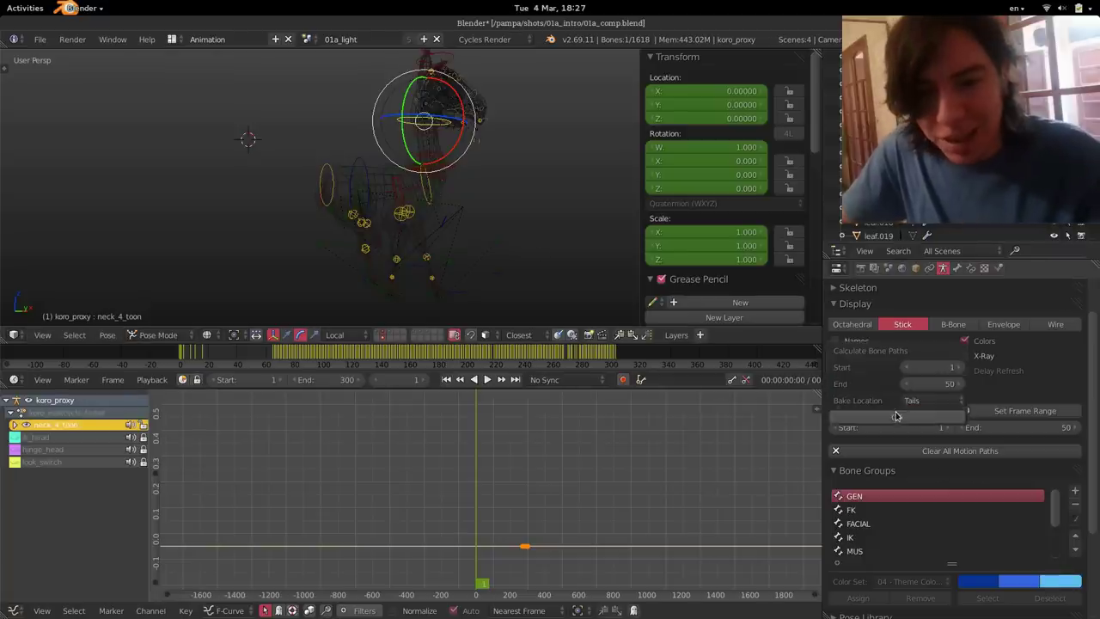
pyautogui.write('100')
pyautogui.press('Return')
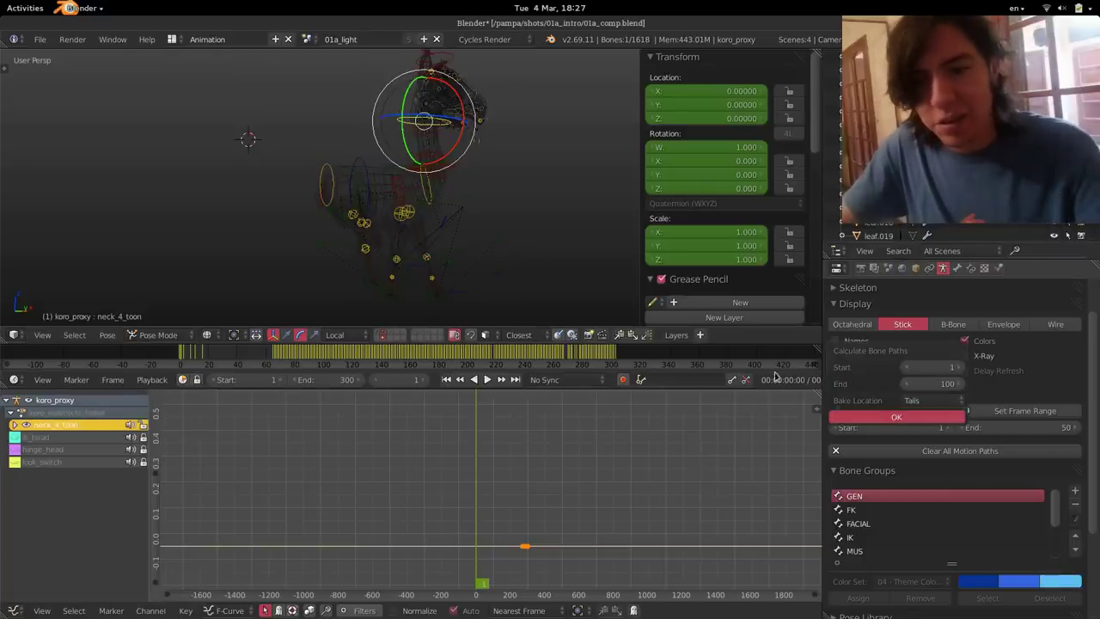
pyautogui.click(897, 416)
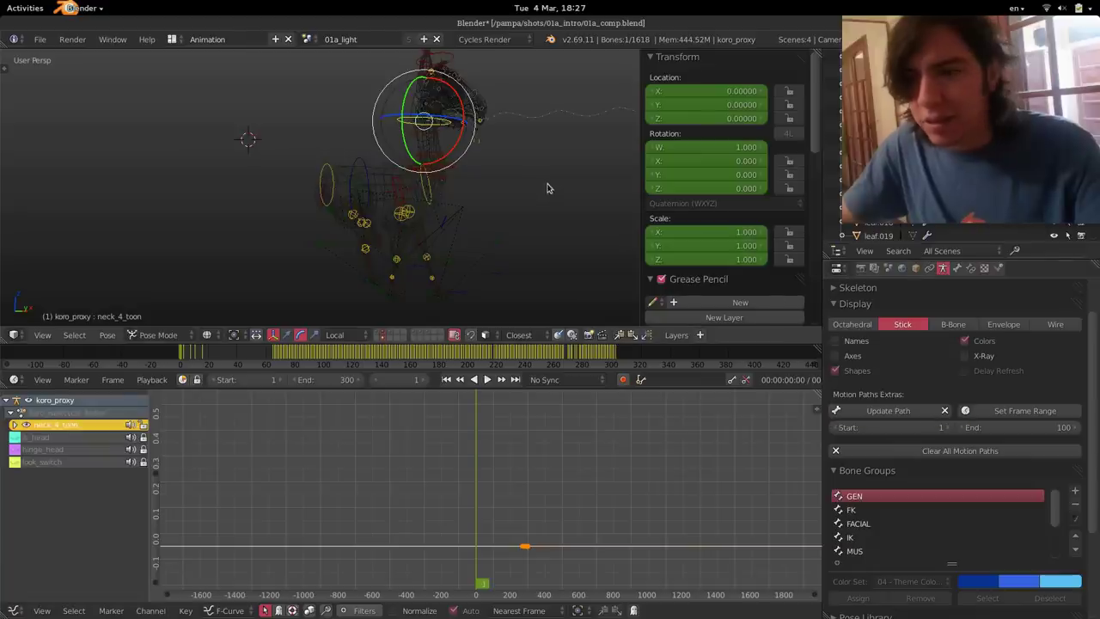
# - Center and orbit the view around the neck bone, and bring up the armature's Motion Paths settings to examine the display range
pyautogui.press('KP_Decimal')
pyautogui.moveTo(492, 203); pyautogui.dragTo(403, 220, button='middle')
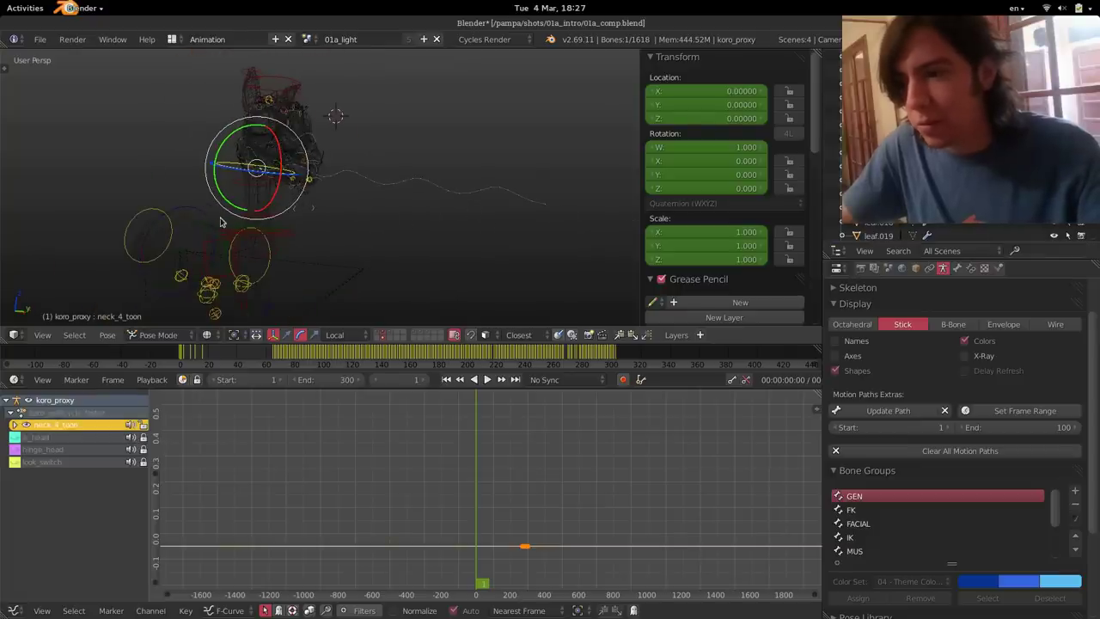
pyautogui.scroll(-4, 866, 519)
pyautogui.click(859, 508)
pyautogui.click(885, 540)
pyautogui.scroll(-2, 897, 545)
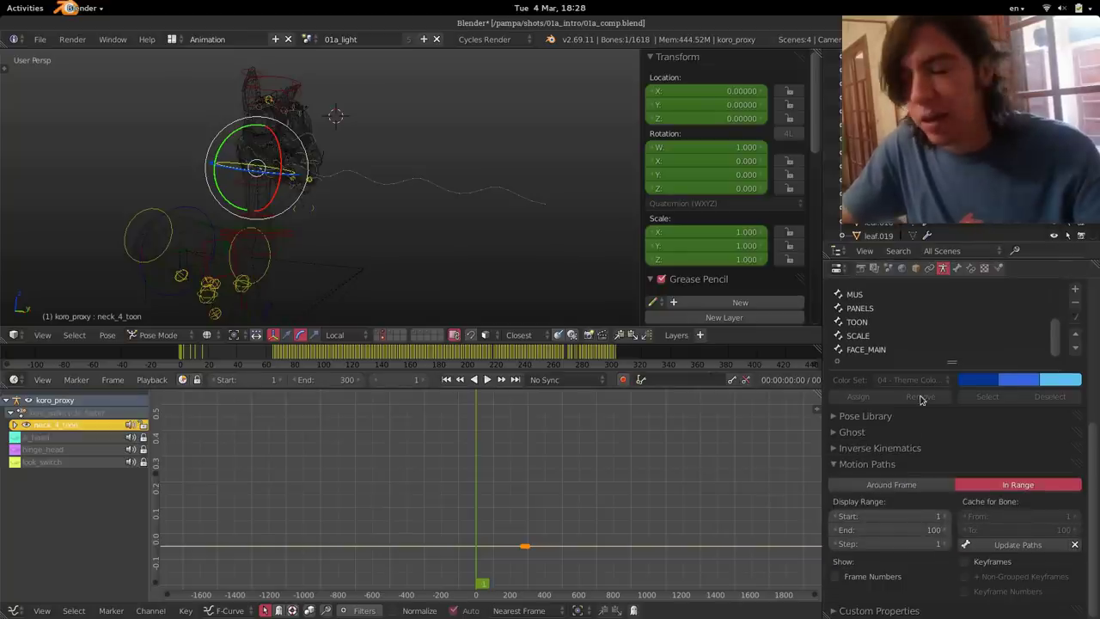
# - Collapse the Bone Groups and Motion Paths panels, and match the motion path range to the scene's frame range
pyautogui.scroll(2, 988, 436)
pyautogui.click(910, 360)
pyautogui.click(928, 422)
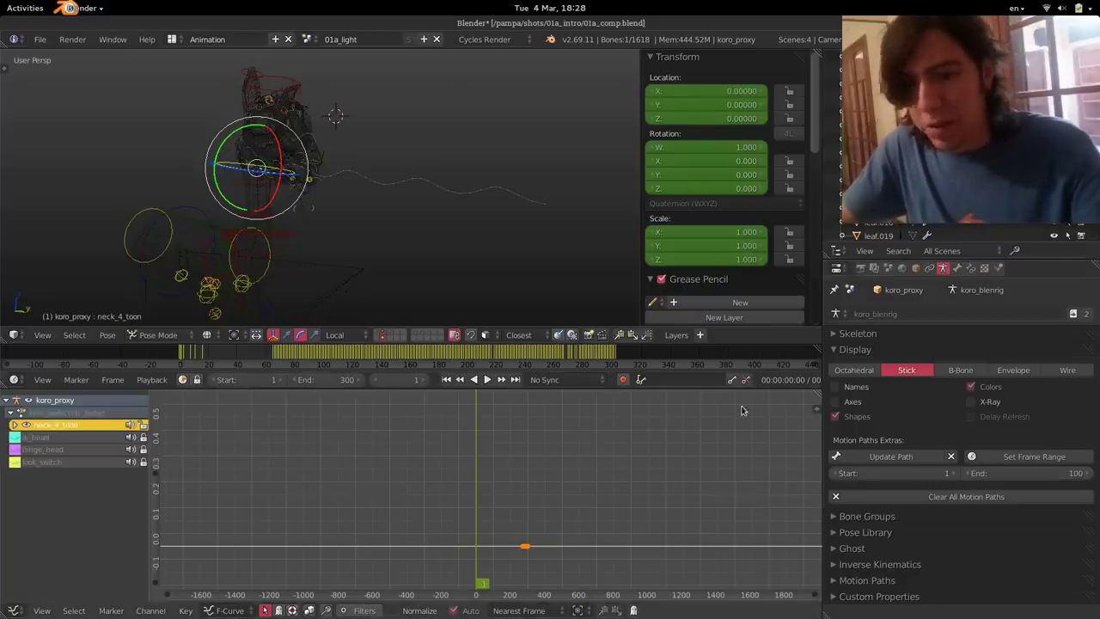
pyautogui.click(1036, 456)
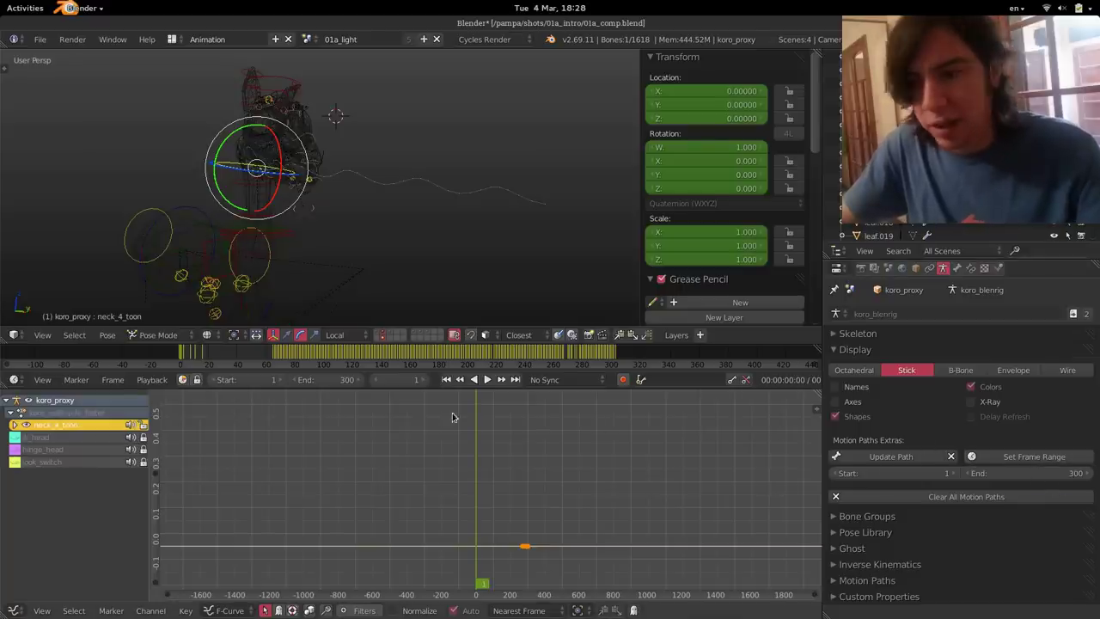
# - Enable the preview range with its start at frame 62, and match the motion path range to it
pyautogui.click(182, 378)
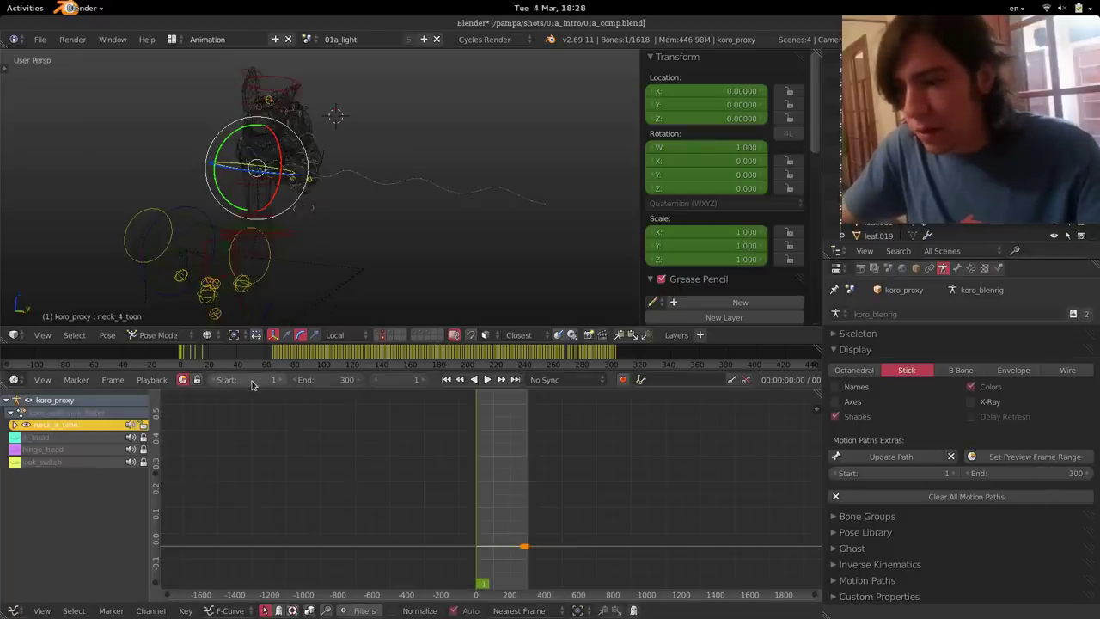
pyautogui.moveTo(254, 384); pyautogui.dragTo(275, 384)
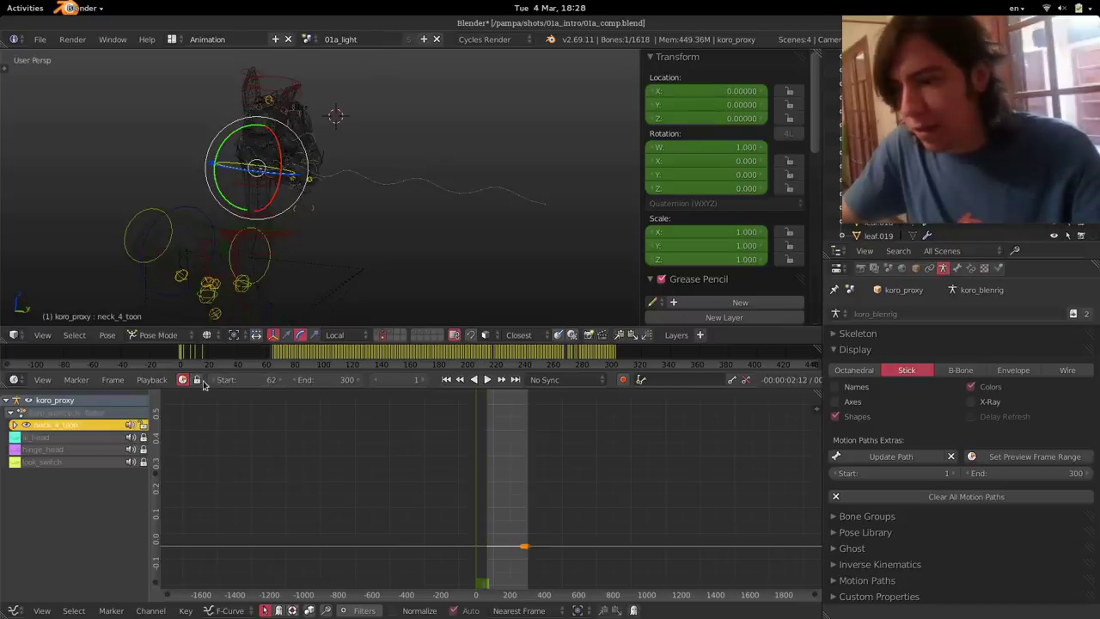
pyautogui.click(1012, 456)
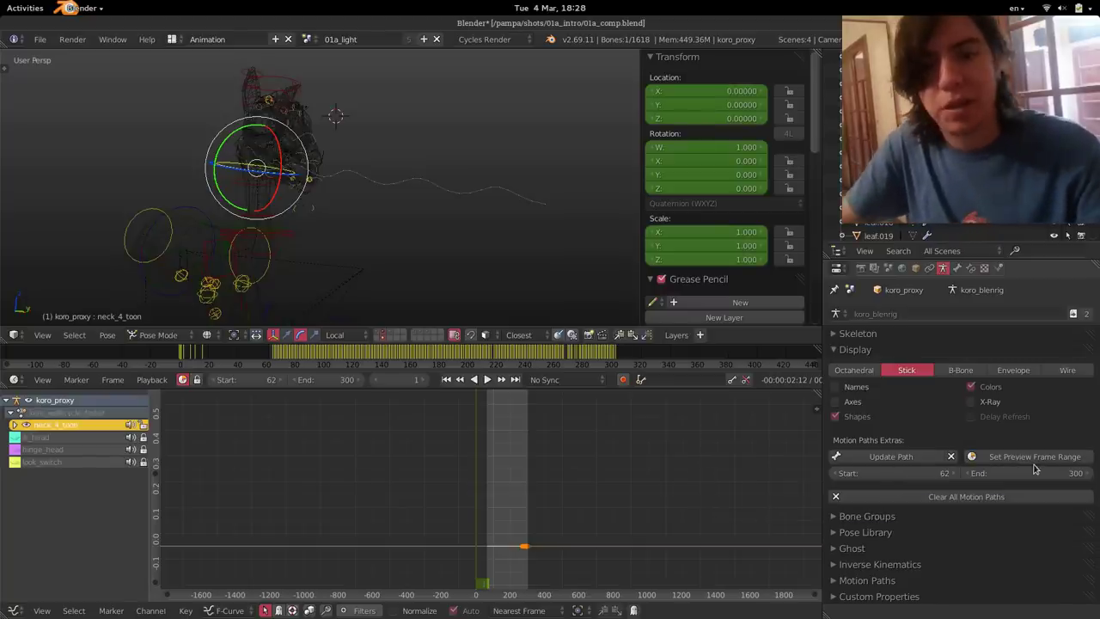
pyautogui.scroll(6, 607, 508)
pyautogui.scroll(5, 602, 497)
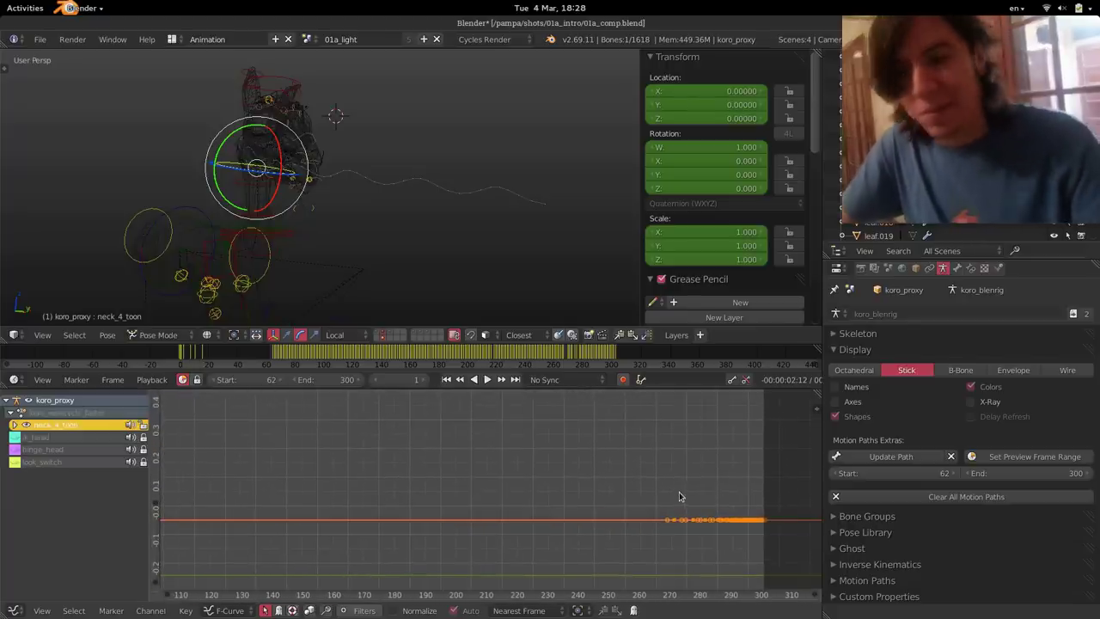
pyautogui.scroll(-2, 650, 501)
pyautogui.scroll(4, 687, 494)
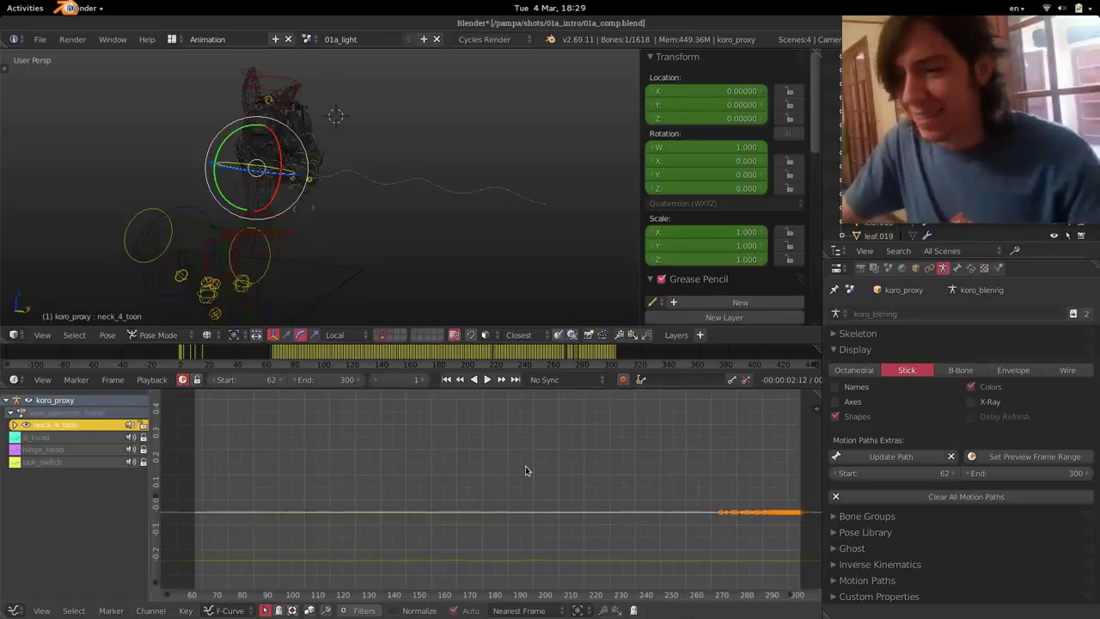
# - Switch to the Amaranth page in Chromium and read the Libraries Bookmark entry for the File Browser
pyautogui.hotkey('ctrl', 'alt', 'Down')
pyautogui.hotkey('ctrl', 'alt', 'Up')
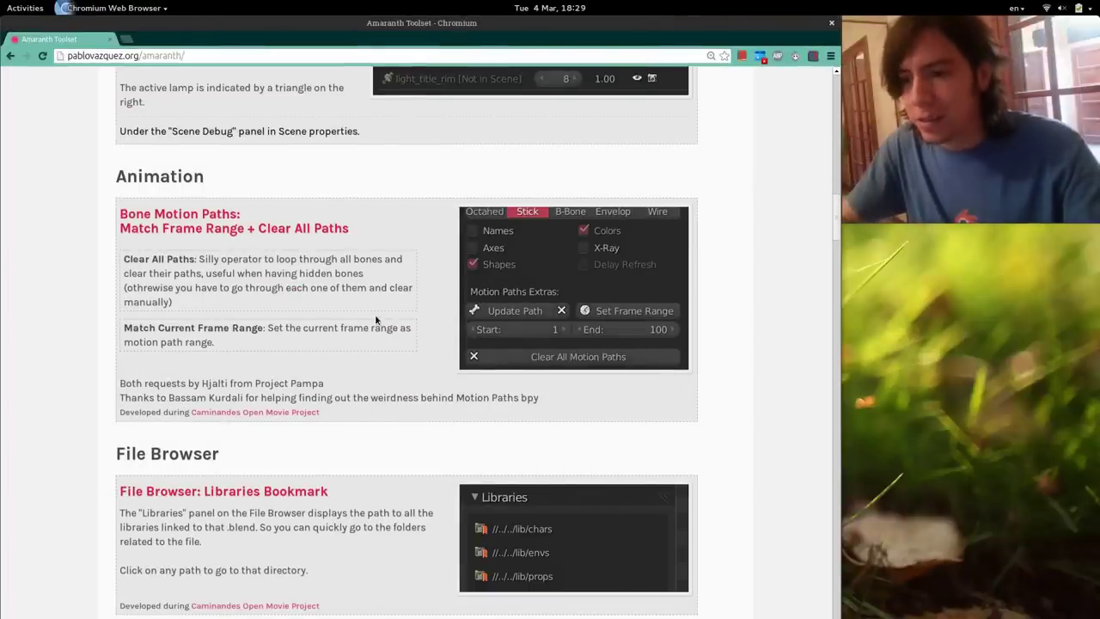
pyautogui.scroll(-5, 376, 318)
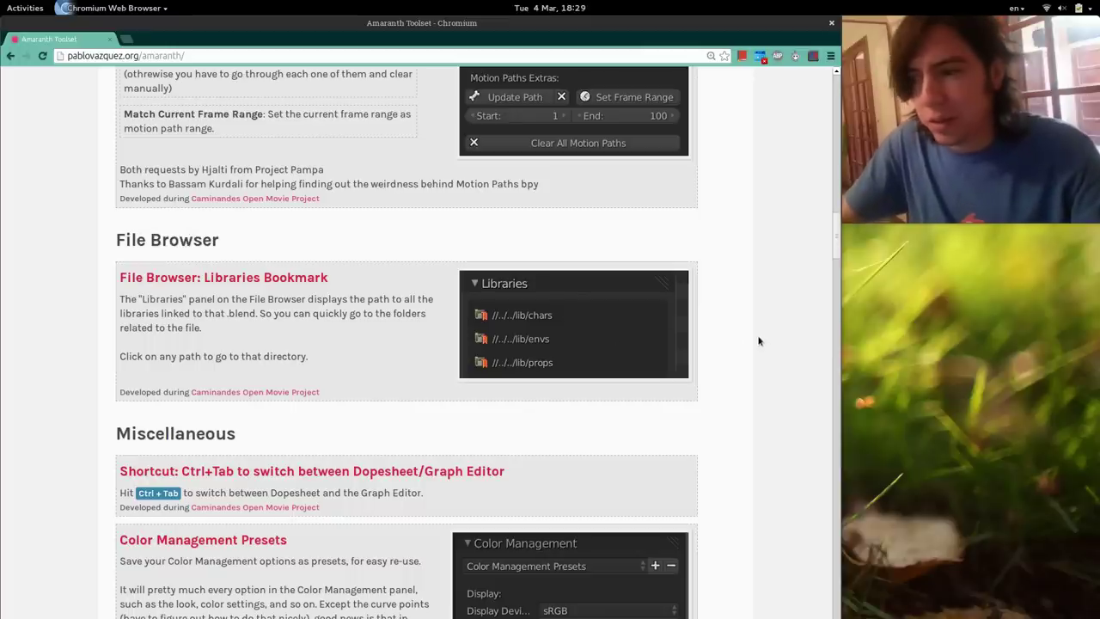
# - Switch back to Blender, bring up a full-window file browser, and collapse its Bookmarks and Recent sections
pyautogui.hotkey('ctrl', 'alt', 'Up')
pyautogui.hotkey('ctrl', 'o')
pyautogui.press('Escape')
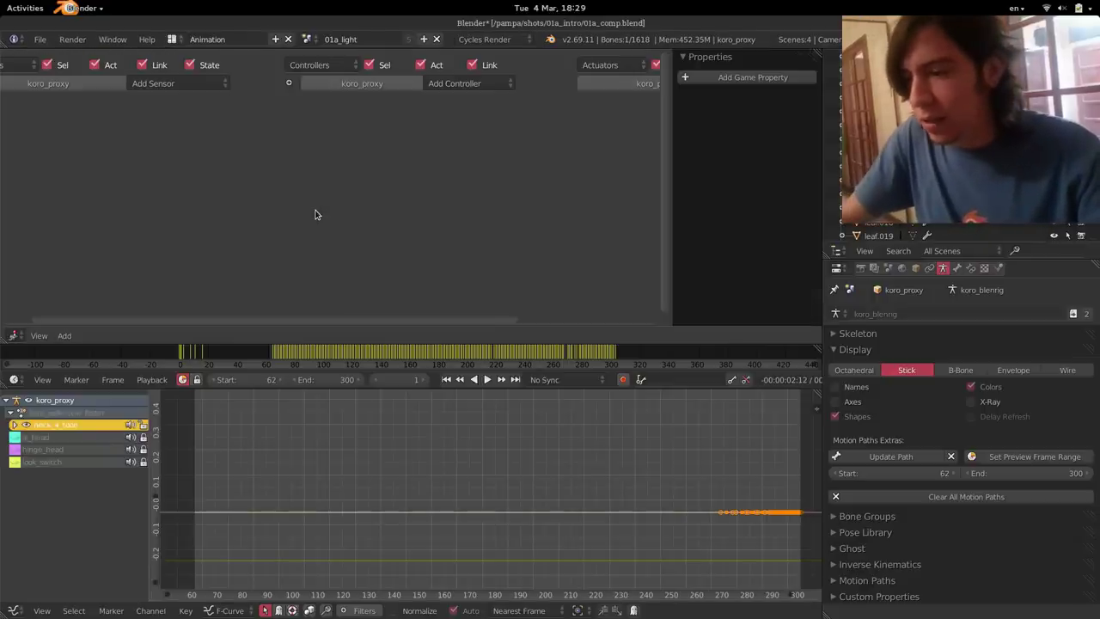
pyautogui.hotkey('ctrl', 'o')
pyautogui.click(51, 225)
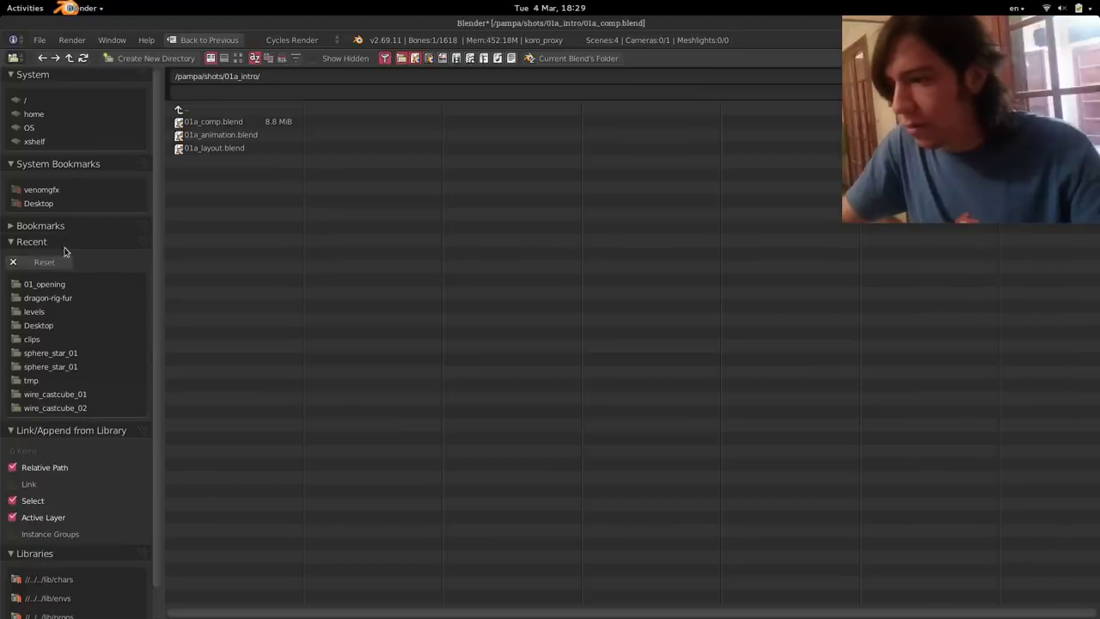
pyautogui.click(69, 255)
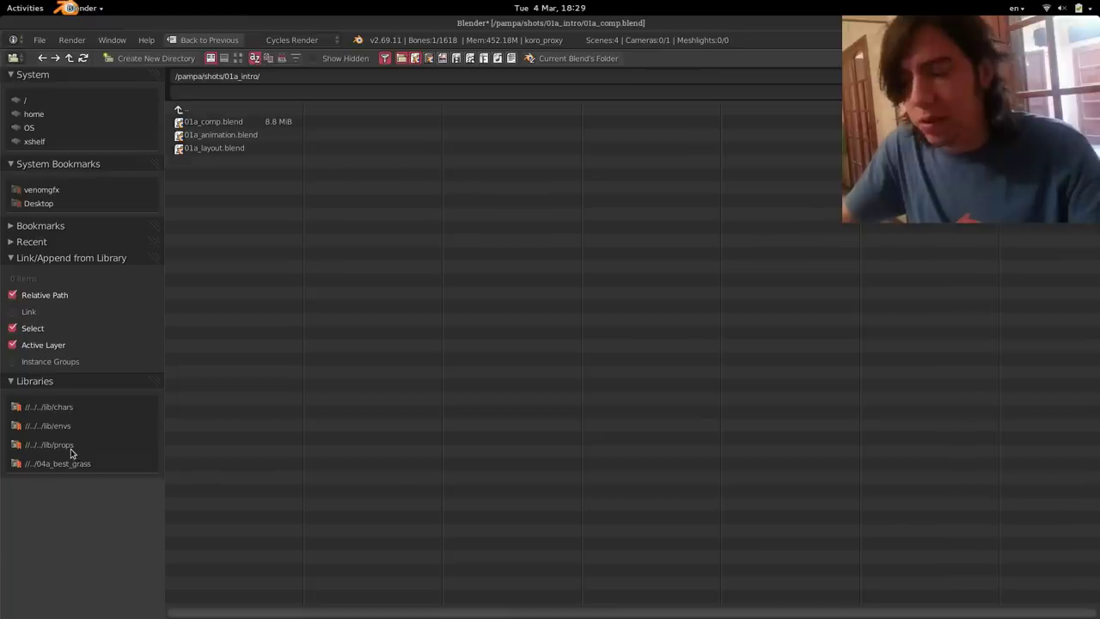
# - Browse the props, envs and chars library folders, return to the current blend's folder, and revisit the envs library
pyautogui.click(69, 447)
pyautogui.click(63, 421)
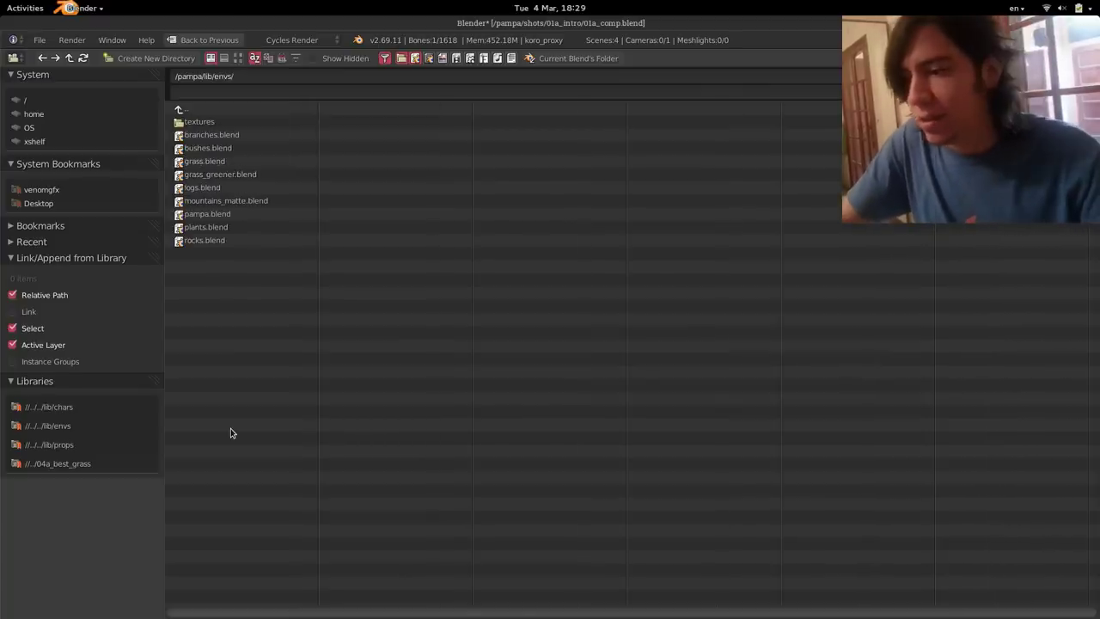
pyautogui.click(76, 407)
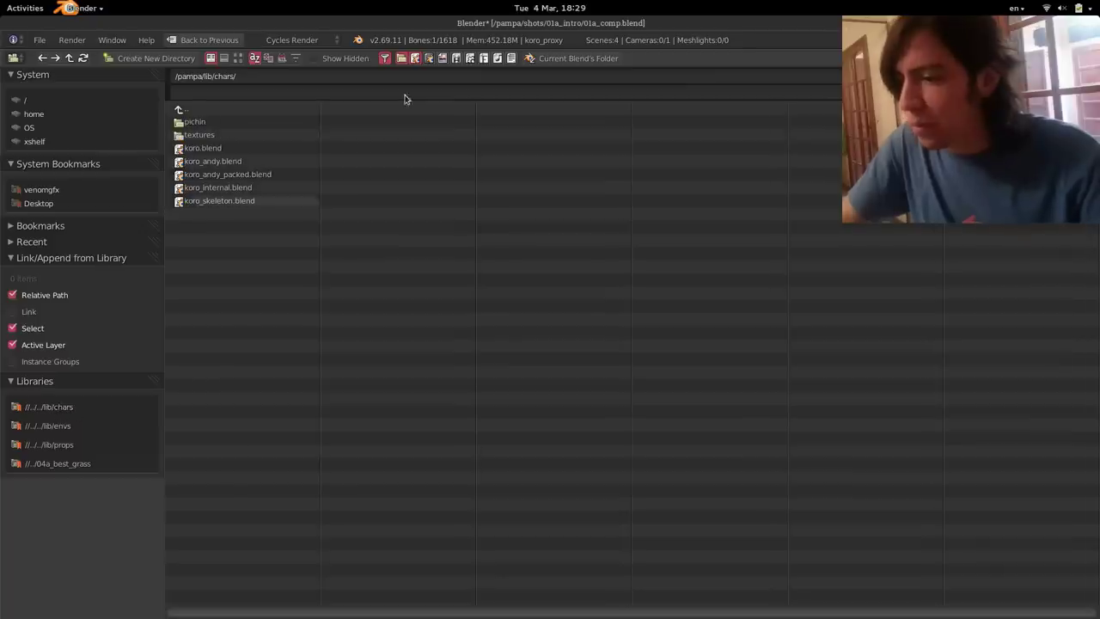
pyautogui.click(569, 59)
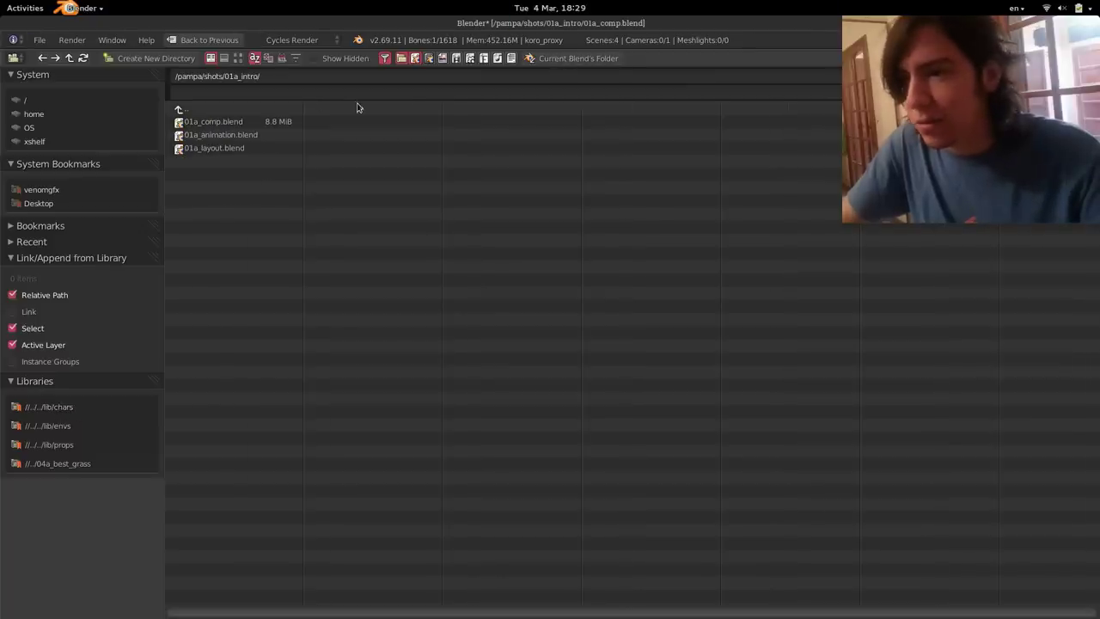
pyautogui.click(65, 425)
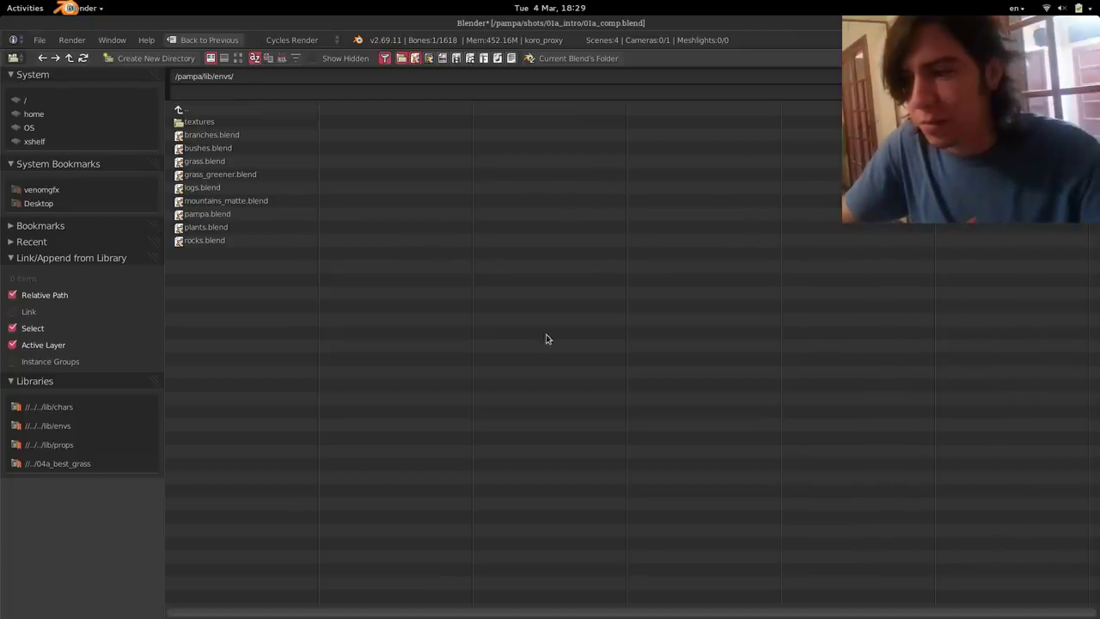
# - Switch to the Amaranth page in Chromium and read the Miscellaneous entry on switching between Dopesheet and Graph Editor
pyautogui.hotkey('ctrl', 'alt', 'Down')
pyautogui.scroll(-3, 420, 402)
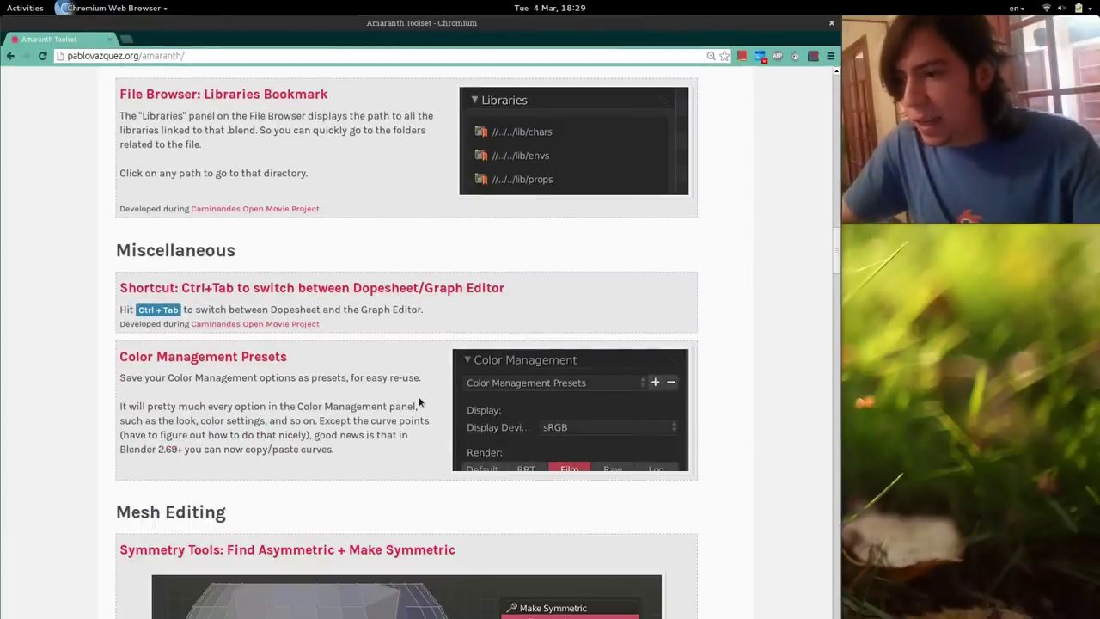
# - Switch back to Blender, leave the full-window file browser, and restore the 3D View in its area
pyautogui.hotkey('ctrl', 'alt', 'Up')
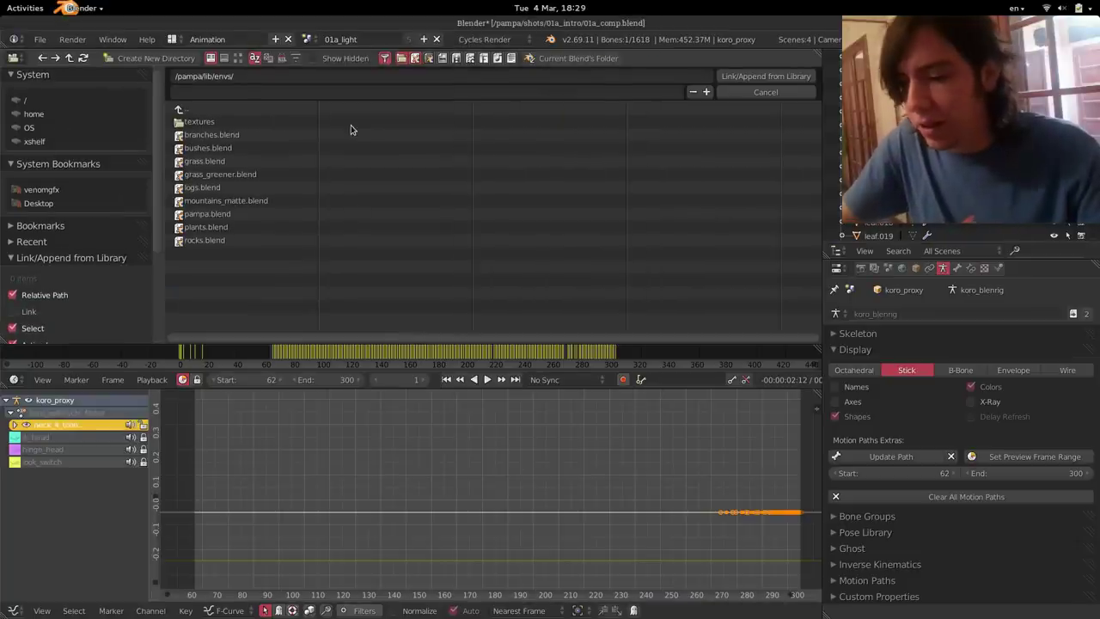
pyautogui.press('Escape')
pyautogui.hotkey('shift', 'F5')
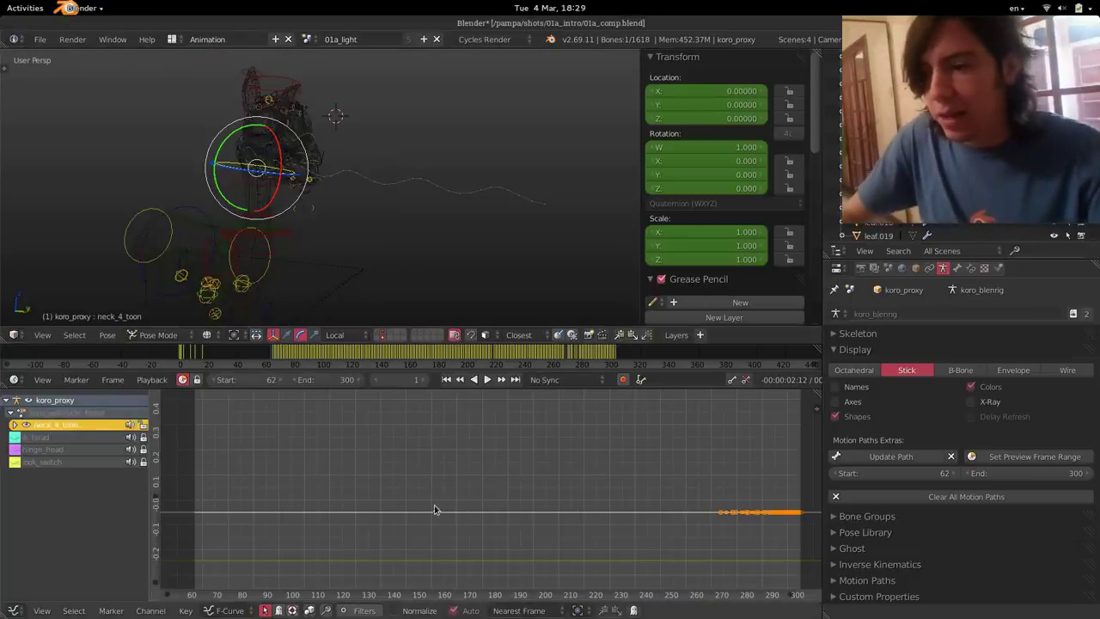
# - Toggle the animation area below the timeline several times between the Graph Editor and the Dope Sheet
pyautogui.hotkey('shift', 'F12')
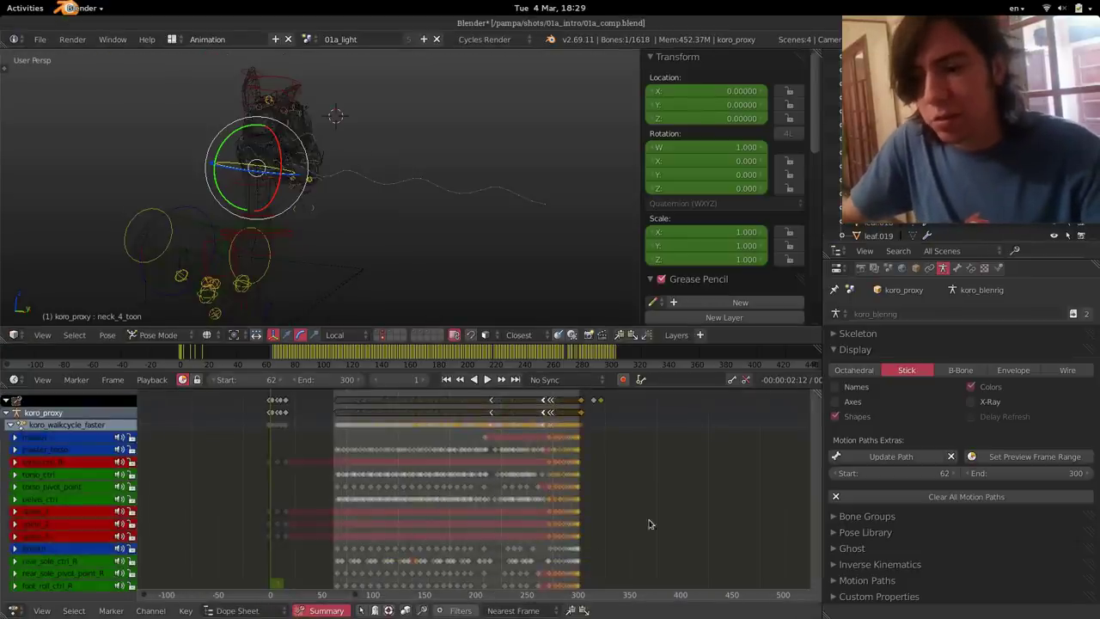
pyautogui.hotkey('shift', 'F6')
pyautogui.hotkey('shift', 'F12')
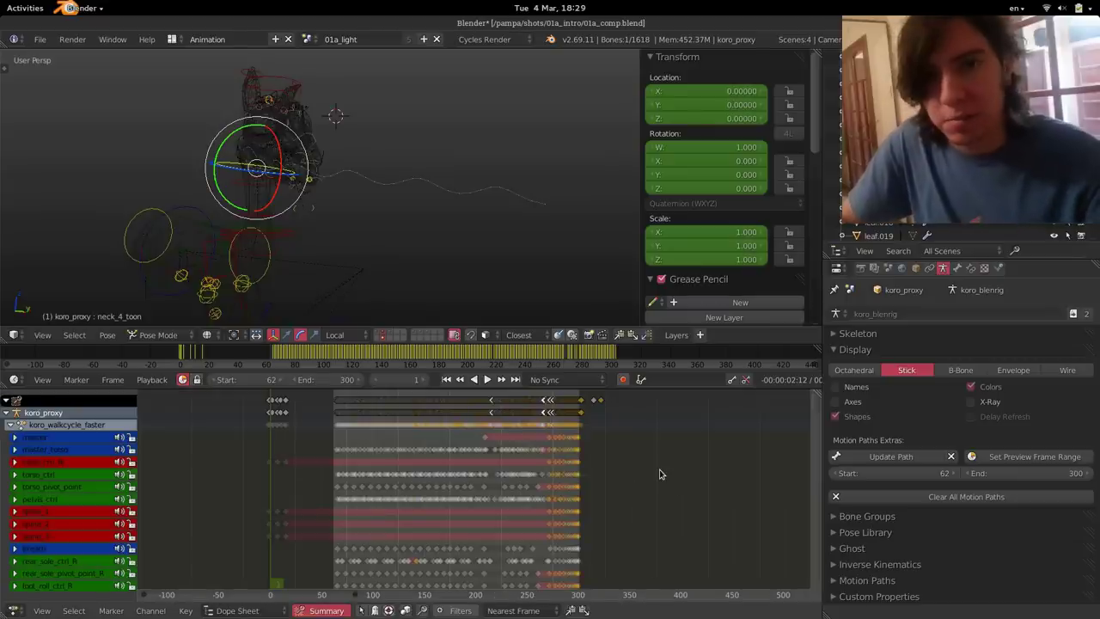
pyautogui.hotkey('shift', 'F6')
pyautogui.hotkey('shift', 'F12')
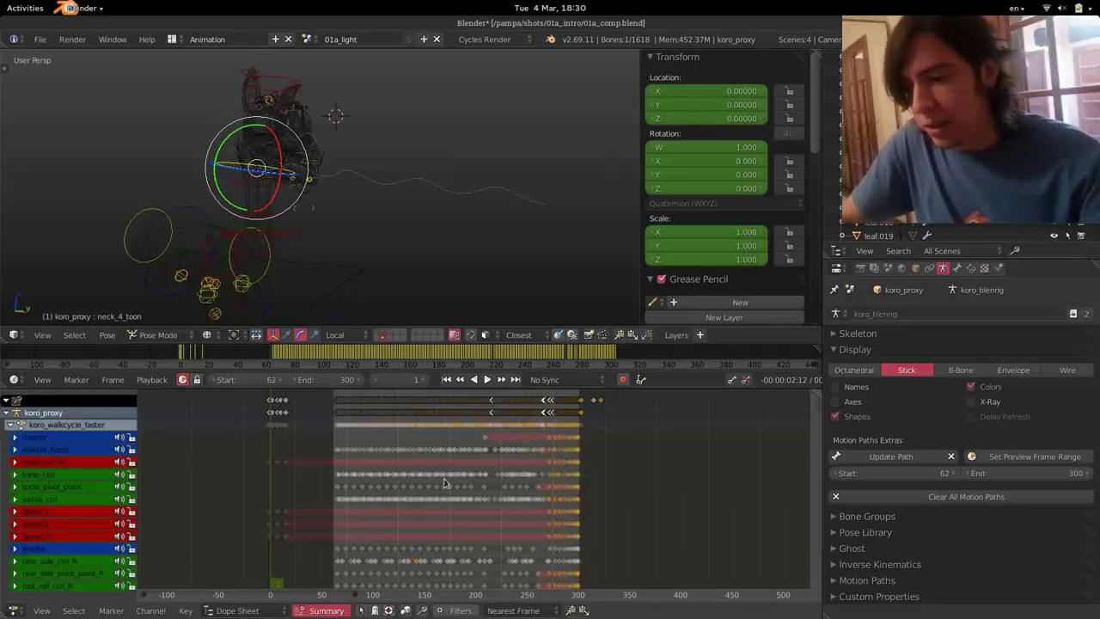
pyautogui.press('a')
pyautogui.press('a')
pyautogui.press('a')
pyautogui.press('a')
# - Switch the Dope Sheet to Action Editor mode, and return the area to the Graph Editor
pyautogui.hotkey('shift', 'F12')
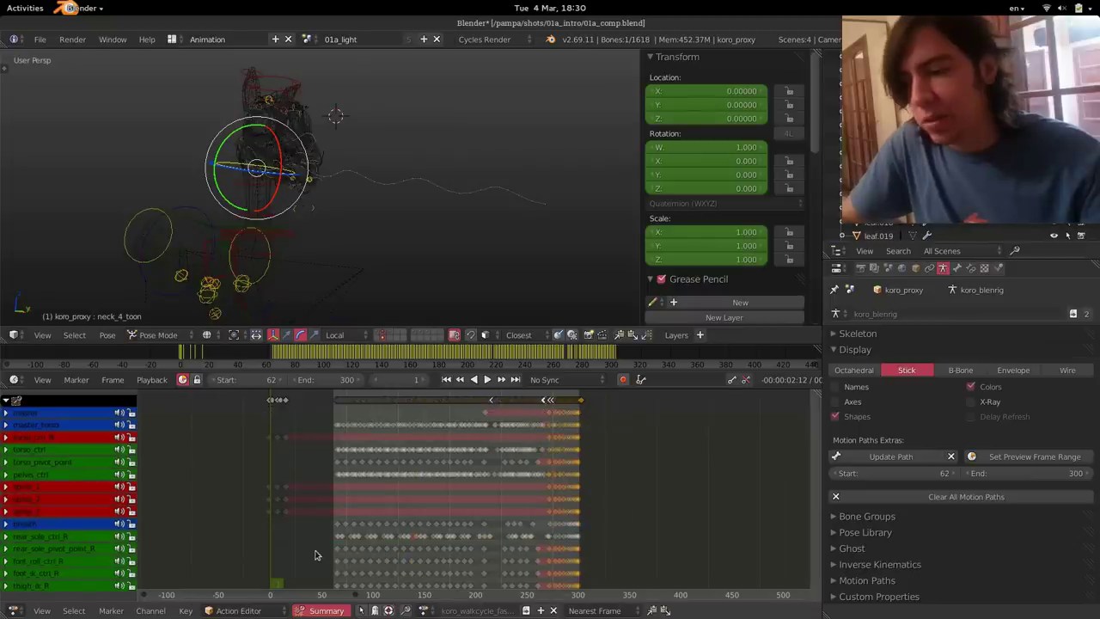
pyautogui.press('a')
pyautogui.press('a')
pyautogui.press('a')
pyautogui.press('a')
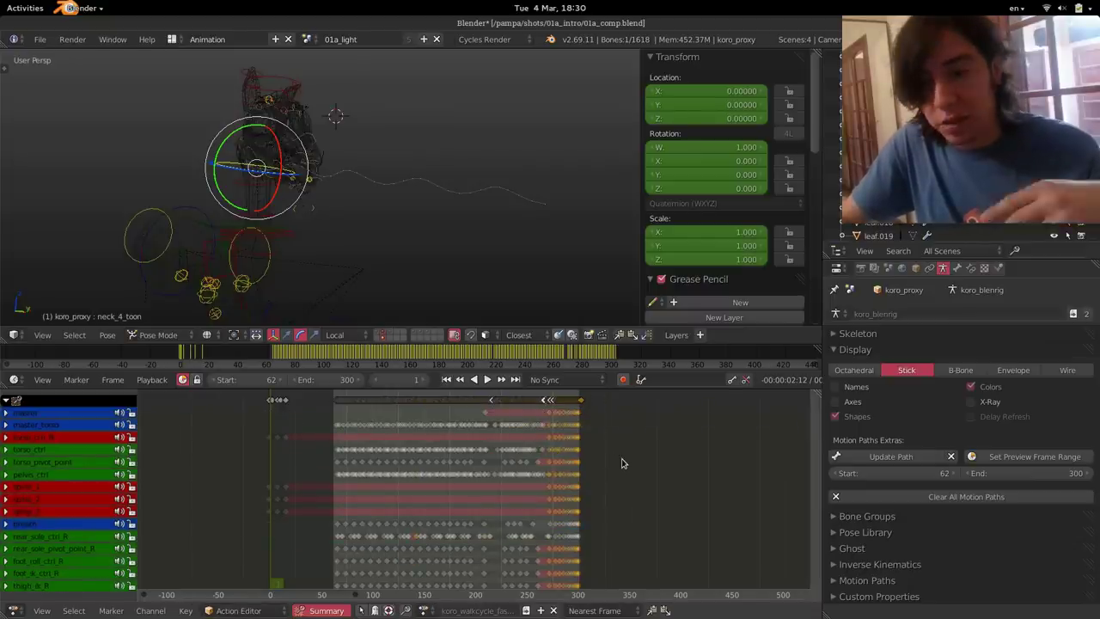
pyautogui.press('a')
pyautogui.press('a')
pyautogui.hotkey('shift', 'F6')
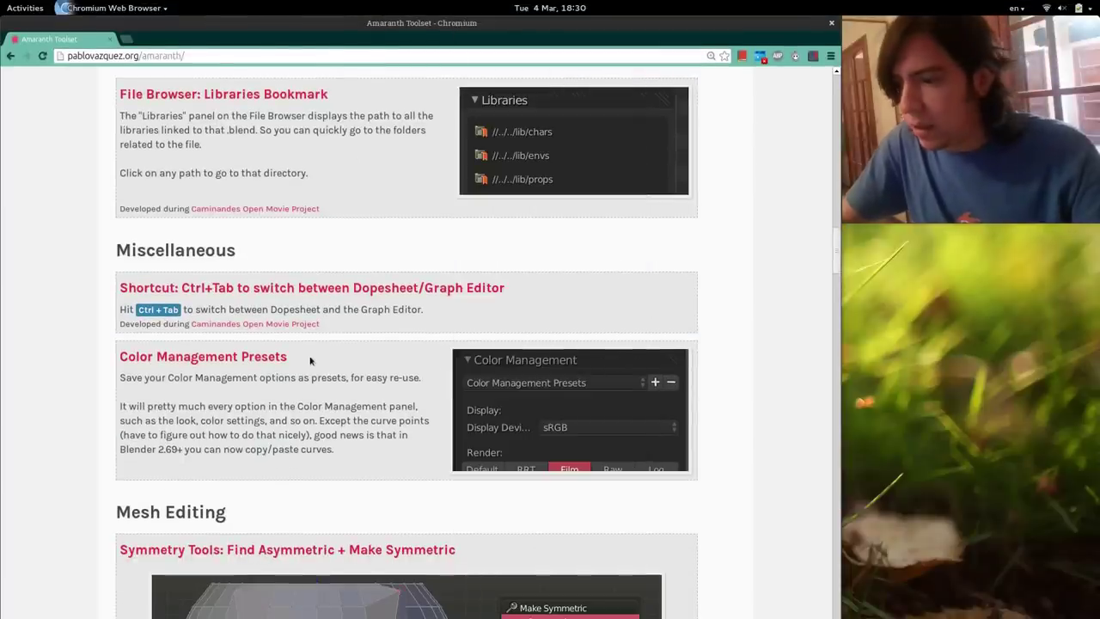
# - Switch back to Blender from Chromium and expand the Color Management settings in the scene properties
pyautogui.hotkey('ctrl', 'alt', 'Up')
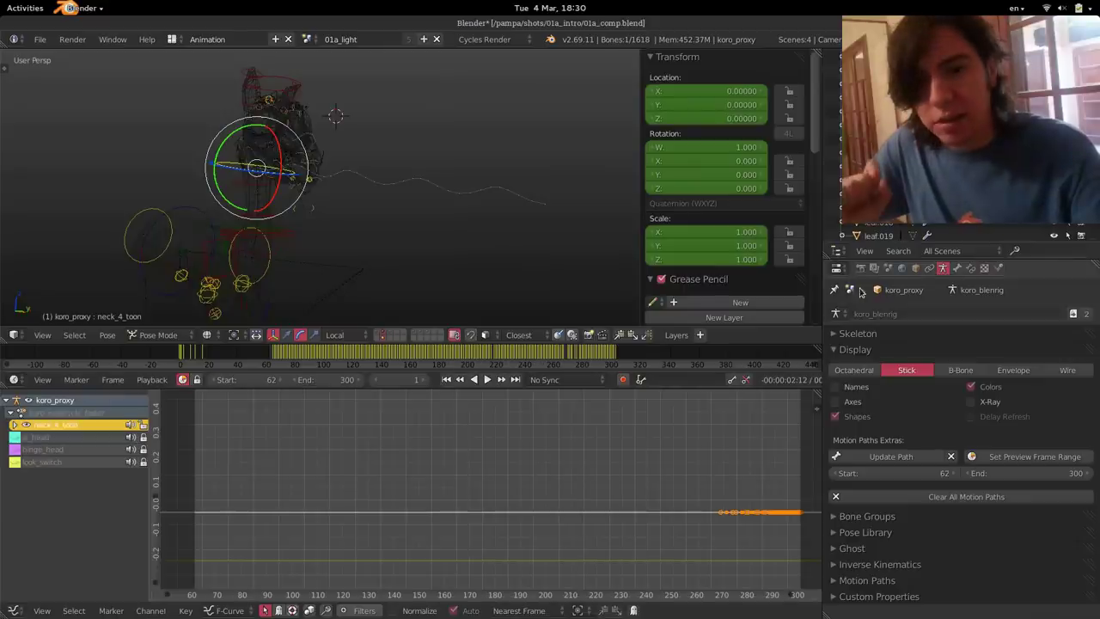
pyautogui.click(888, 268)
pyautogui.click(884, 301)
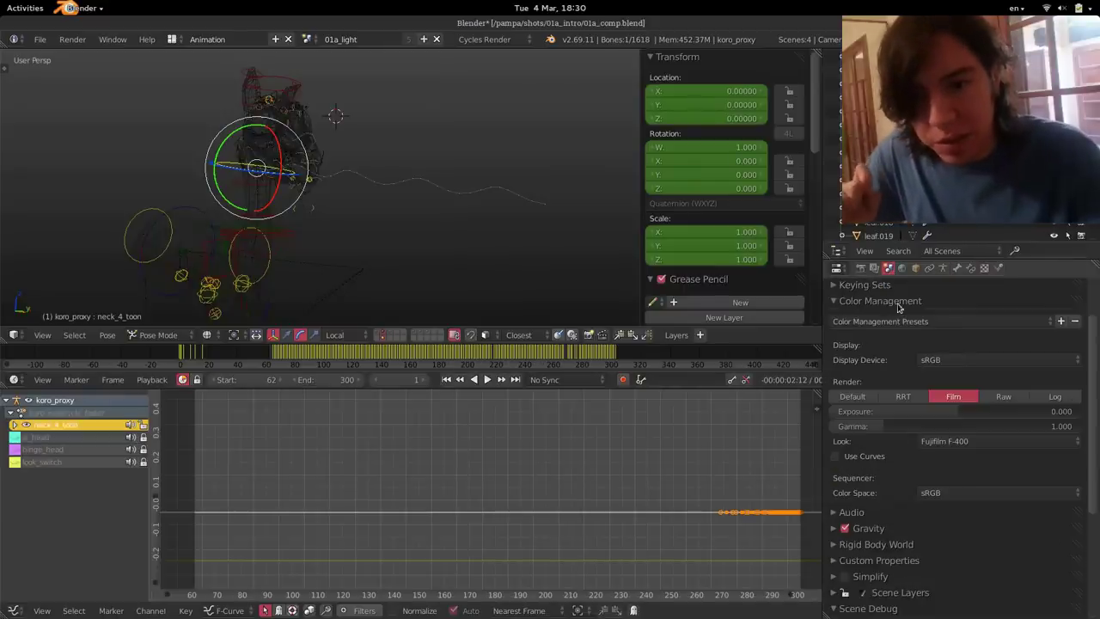
pyautogui.scroll(-2, 885, 348)
pyautogui.scroll(2, 925, 387)
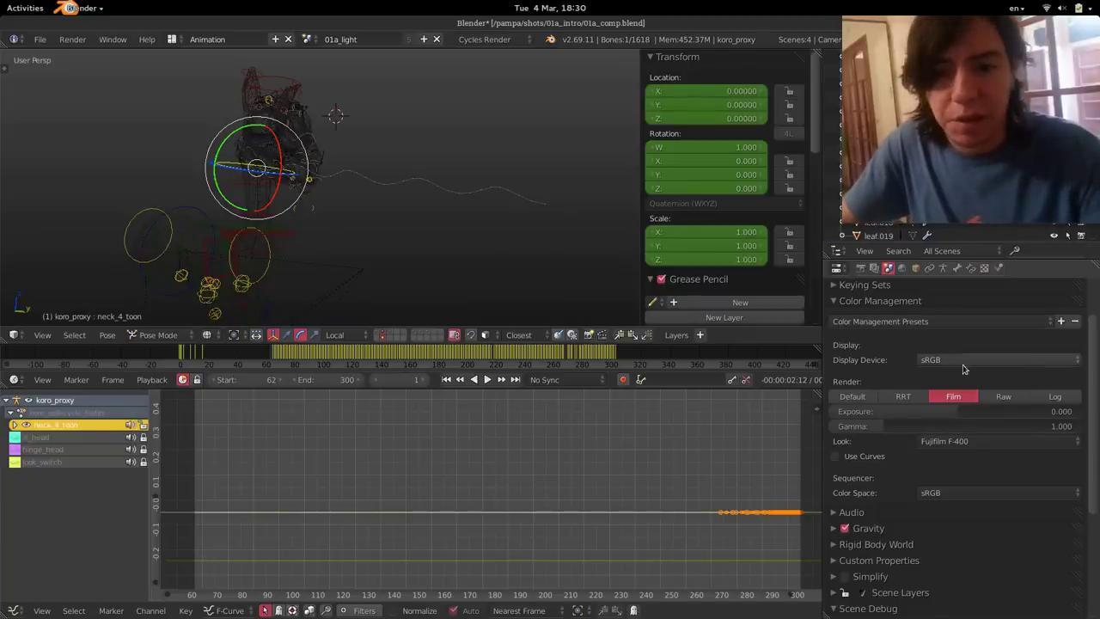
# - Set the scene's color management exposure to 1.065 and gamma to 1.718, with Film as the render view
pyautogui.moveTo(970, 413); pyautogui.dragTo(918, 426)
pyautogui.click(920, 442)
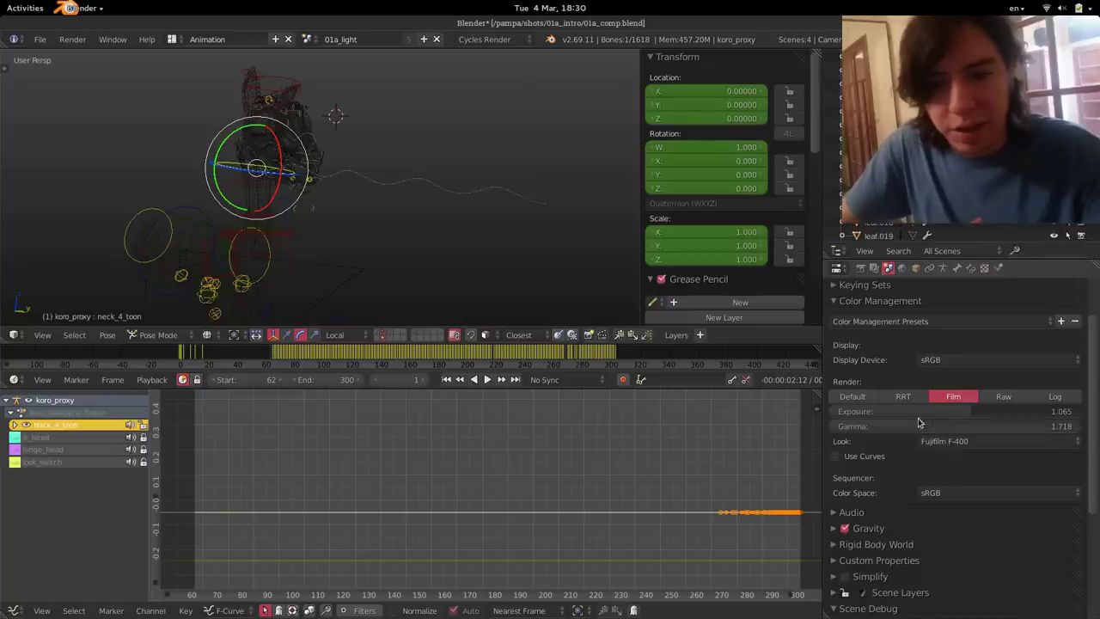
pyautogui.keyDown('ctrl'); pyautogui.moveTo(945, 443); pyautogui.dragTo(975, 408, button='middle'); pyautogui.keyUp('ctrl')
pyautogui.click(991, 396)
pyautogui.click(969, 396)
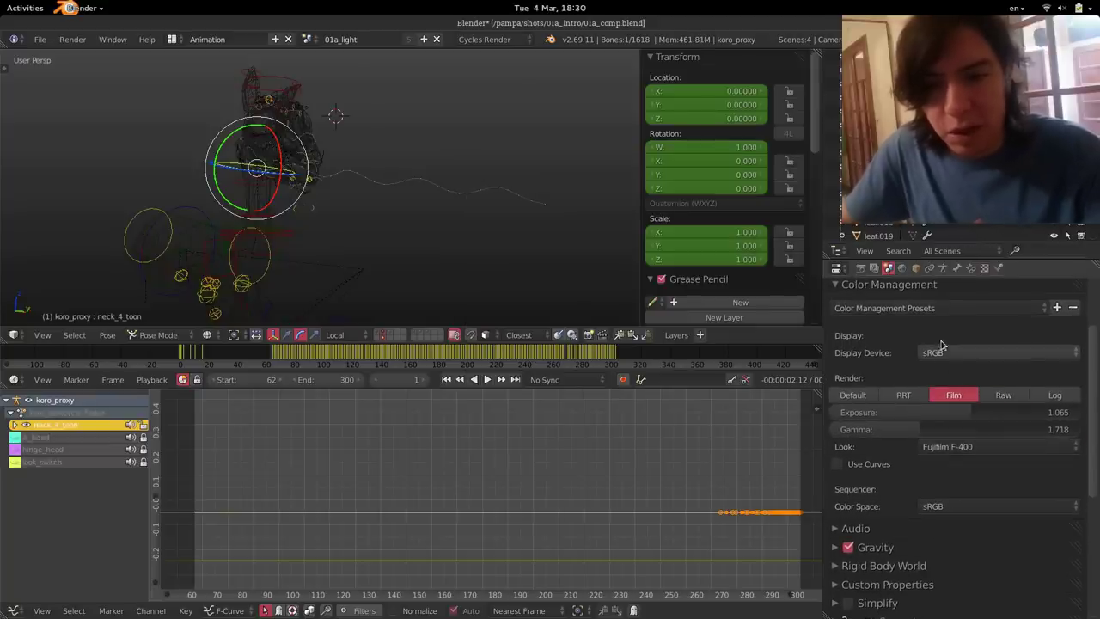
# - Save the current color management options as a preset named "whatever" and list the saved presets
pyautogui.click(1057, 307)
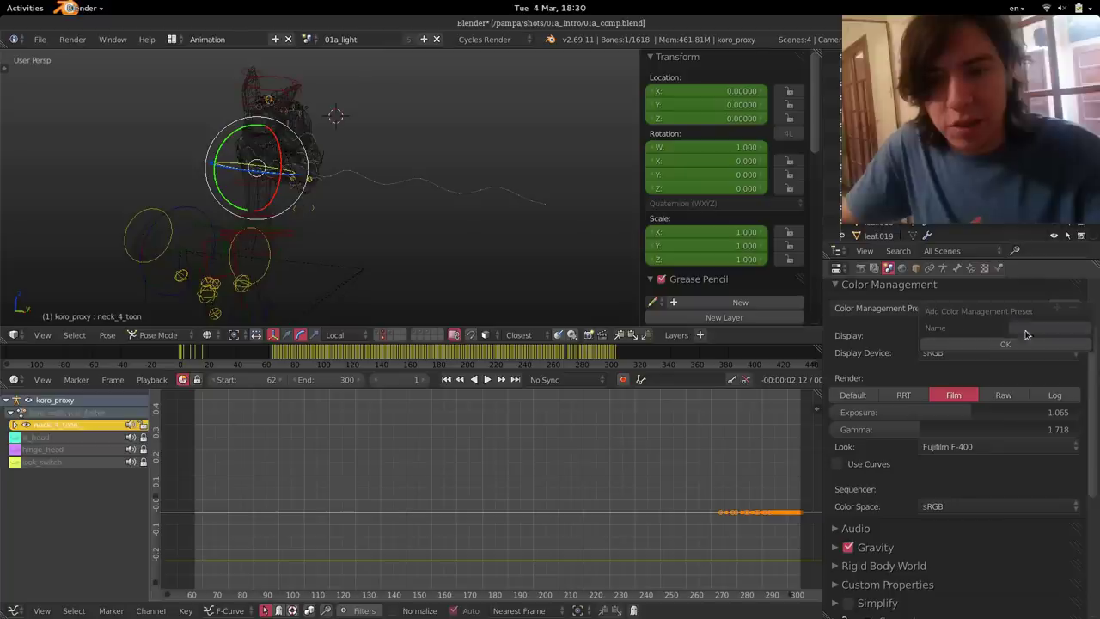
pyautogui.write('whatever')
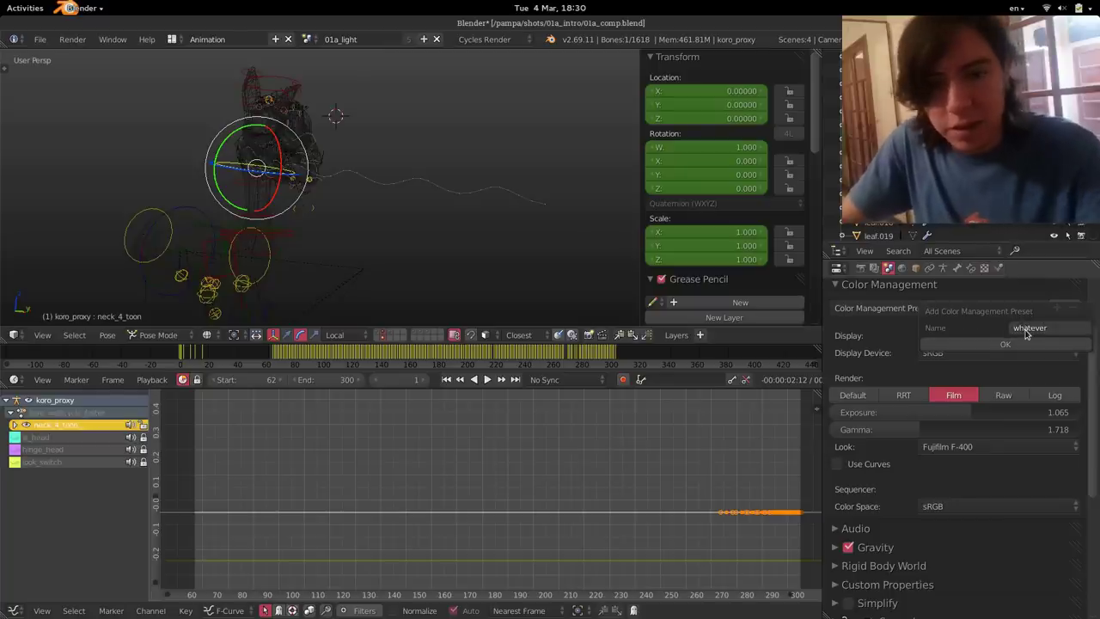
pyautogui.click(1035, 345)
pyautogui.click(982, 307)
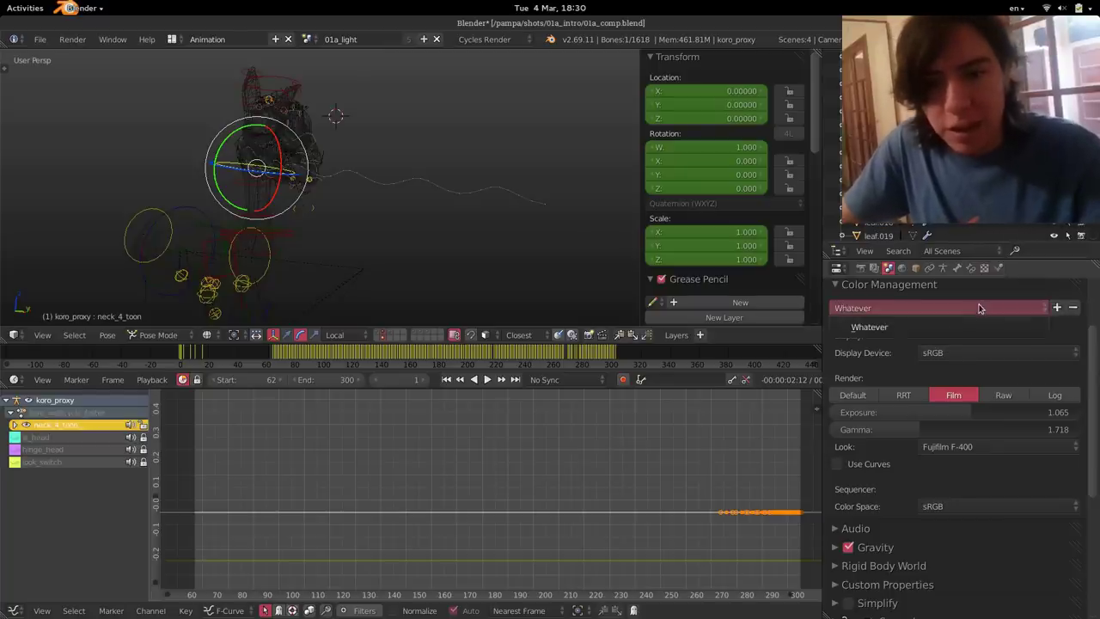
# - Apply the Whatever preset, and set the exposure to -1.260 and the look to Kodak Kodachrome 25
pyautogui.click(935, 327)
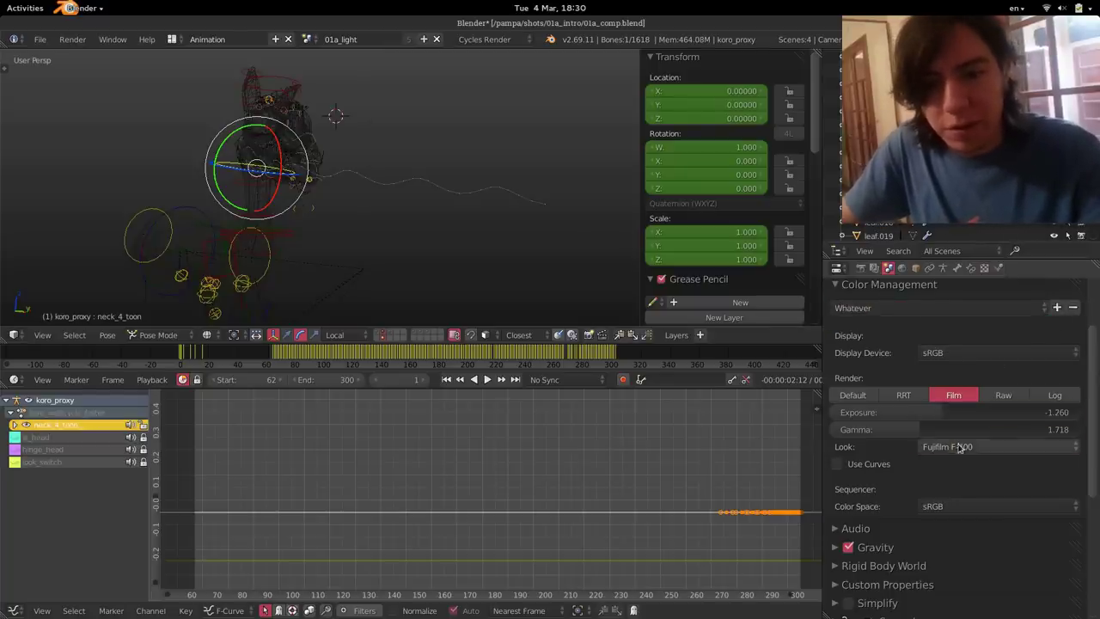
pyautogui.click(962, 446)
pyautogui.click(753, 290)
# - Save the current color management options as a preset named "awesomer"
pyautogui.click(1055, 309)
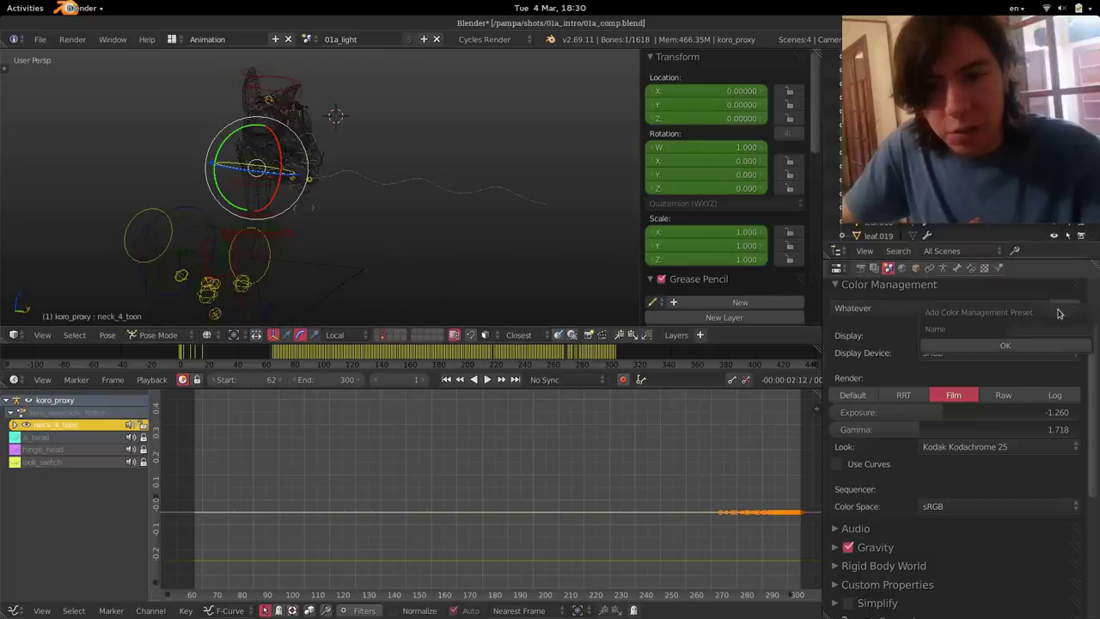
pyautogui.click(1031, 333)
pyautogui.write('awesomer')
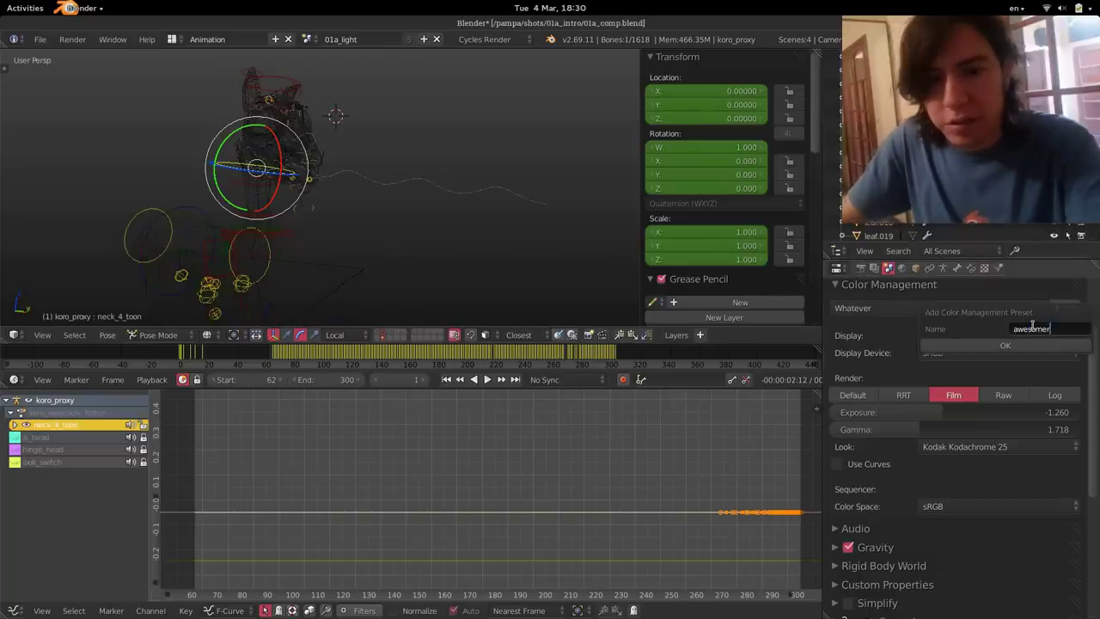
pyautogui.press('Return')
pyautogui.click(1001, 344)
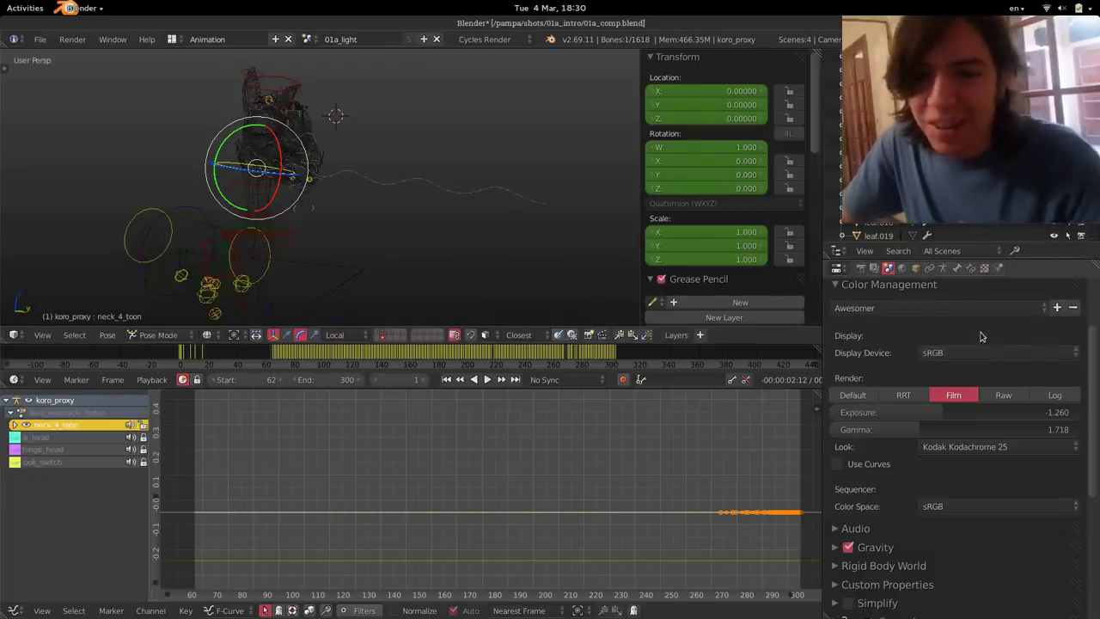
# - Apply the Whatever color management preset, and switch back to the Awesomer preset
pyautogui.click(967, 309)
pyautogui.click(980, 343)
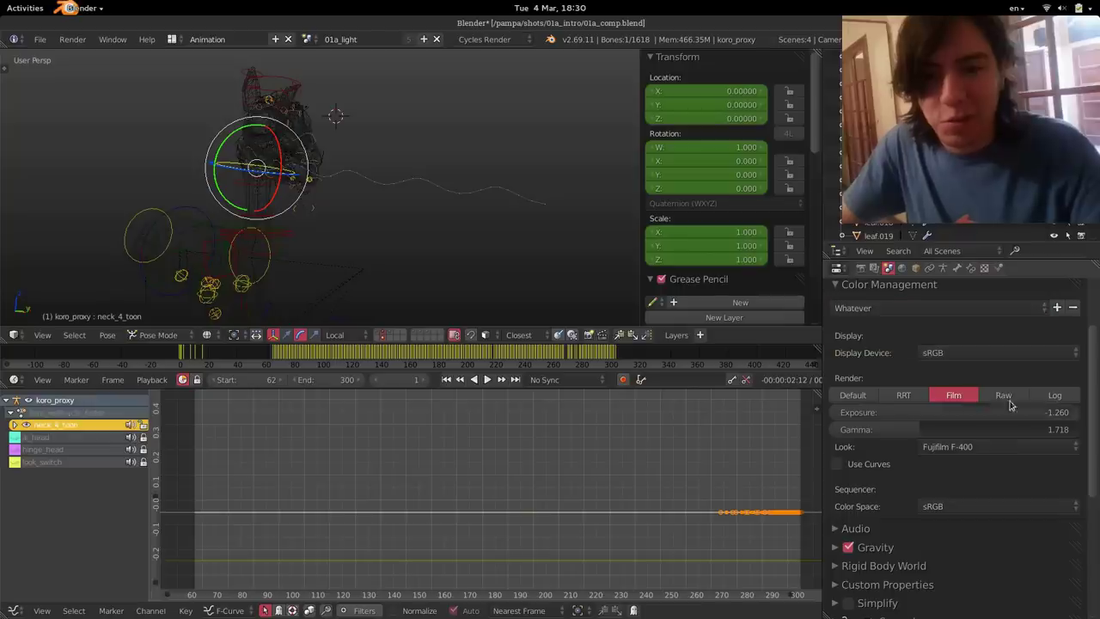
pyautogui.click(954, 310)
pyautogui.click(955, 329)
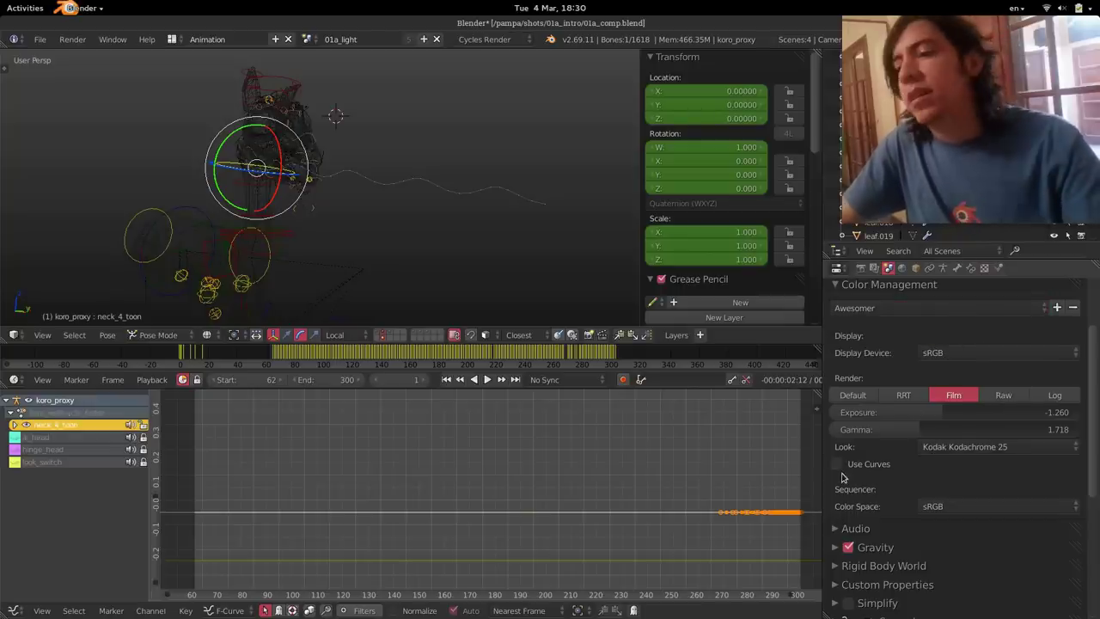
# - Switch to Chromium and read the Mesh Editing section on the Find Asymmetric and Make Symmetric tools
pyautogui.hotkey('ctrl', 'alt', 'Down')
pyautogui.hotkey('ctrl', 'alt', 'Up')
pyautogui.hotkey('ctrl', 'alt', 'Up')
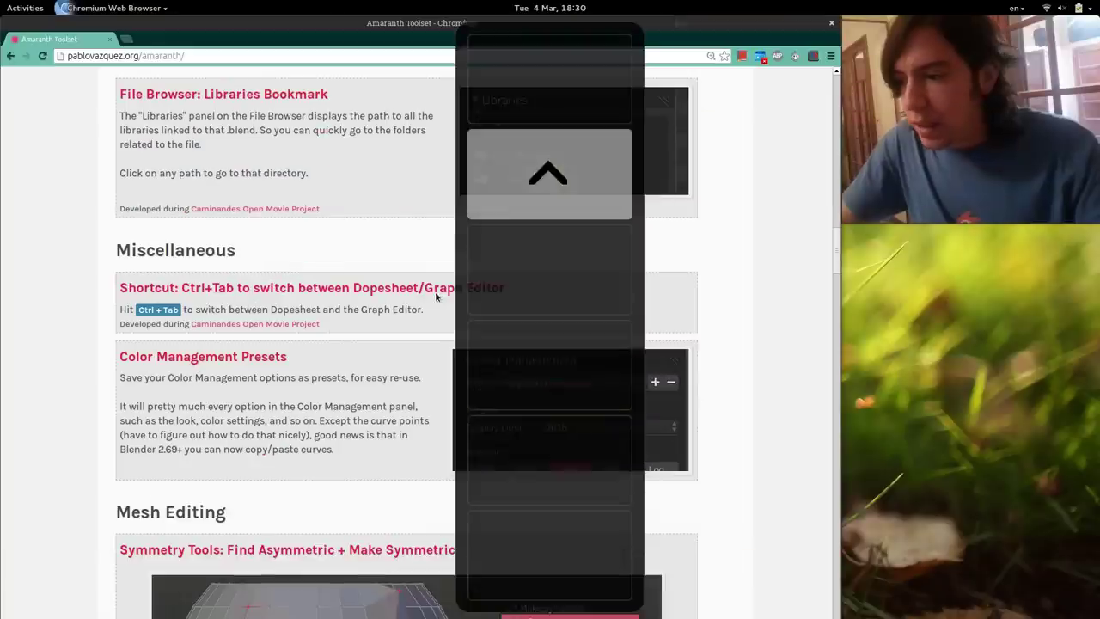
pyautogui.scroll(-3, 337, 375)
pyautogui.scroll(-3, 337, 376)
pyautogui.scroll(-3, 387, 343)
pyautogui.scroll(3, 445, 302)
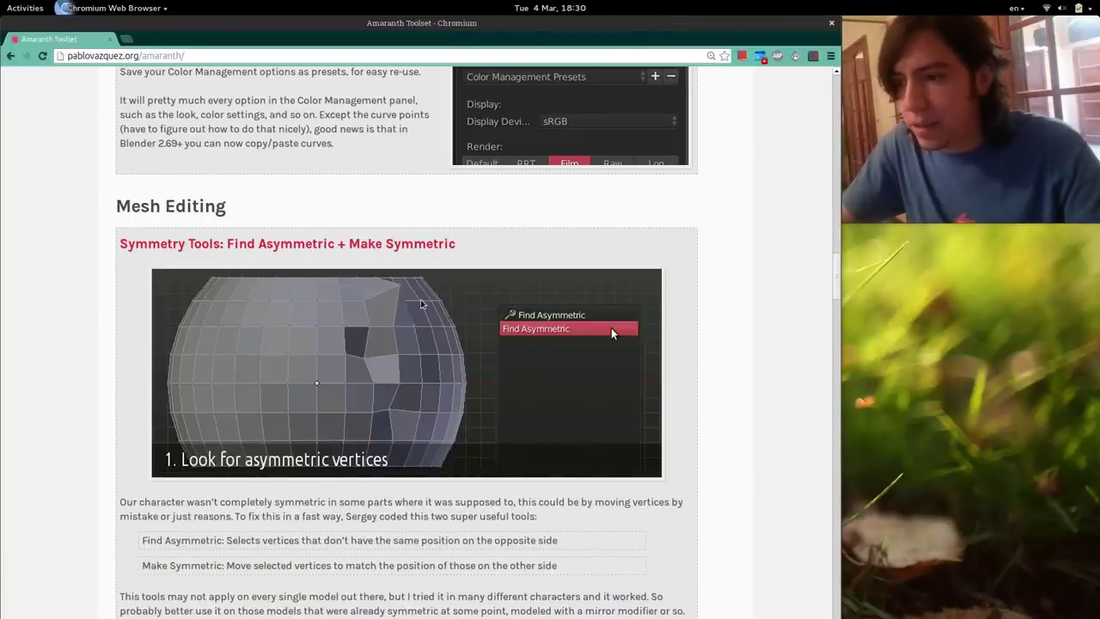
pyautogui.scroll(-2, 531, 430)
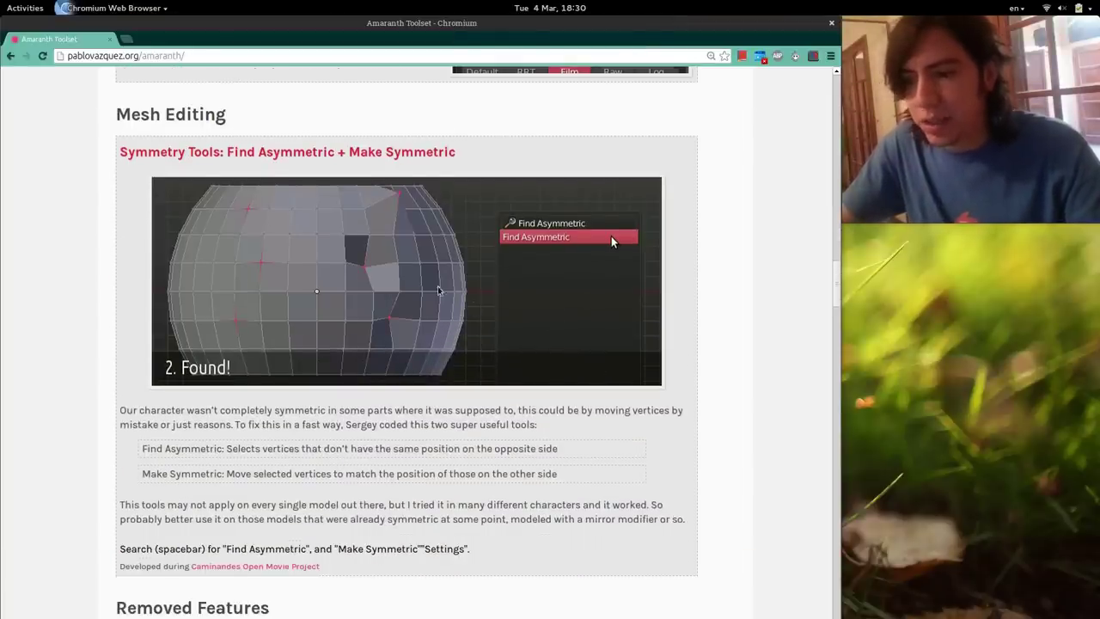
# - Switch back to Blender and start a new file with the default startup scene
pyautogui.hotkey('ctrl', 'alt', 'Up')
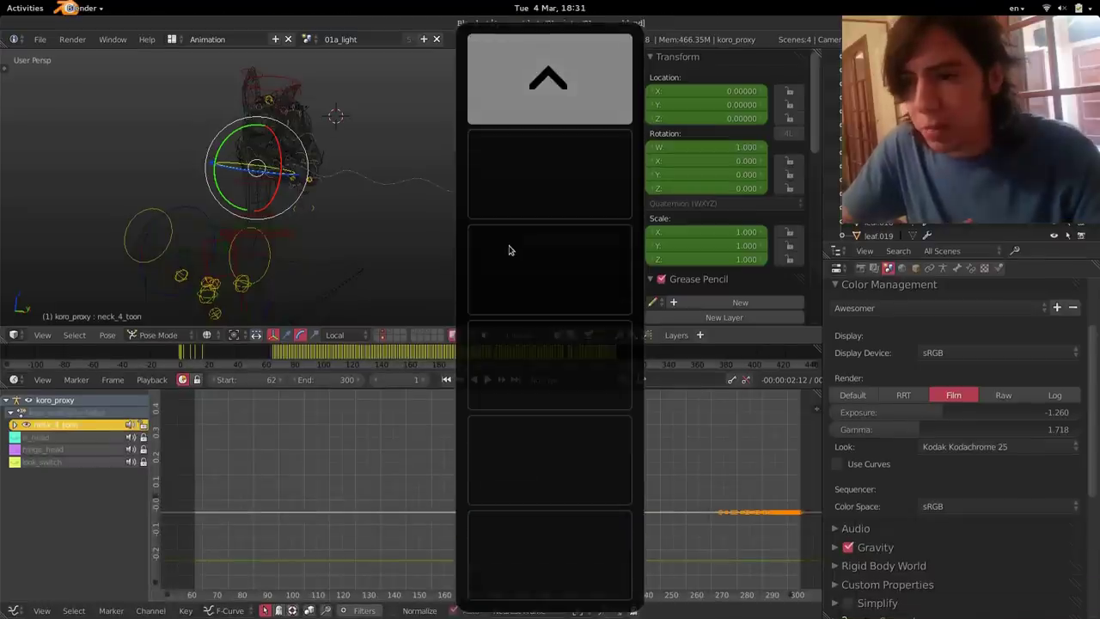
pyautogui.hotkey('ctrl', 'n')
pyautogui.click(425, 230)
# - Set the 3D view to front orthographic and delete the default cube
pyautogui.press('KP_1')
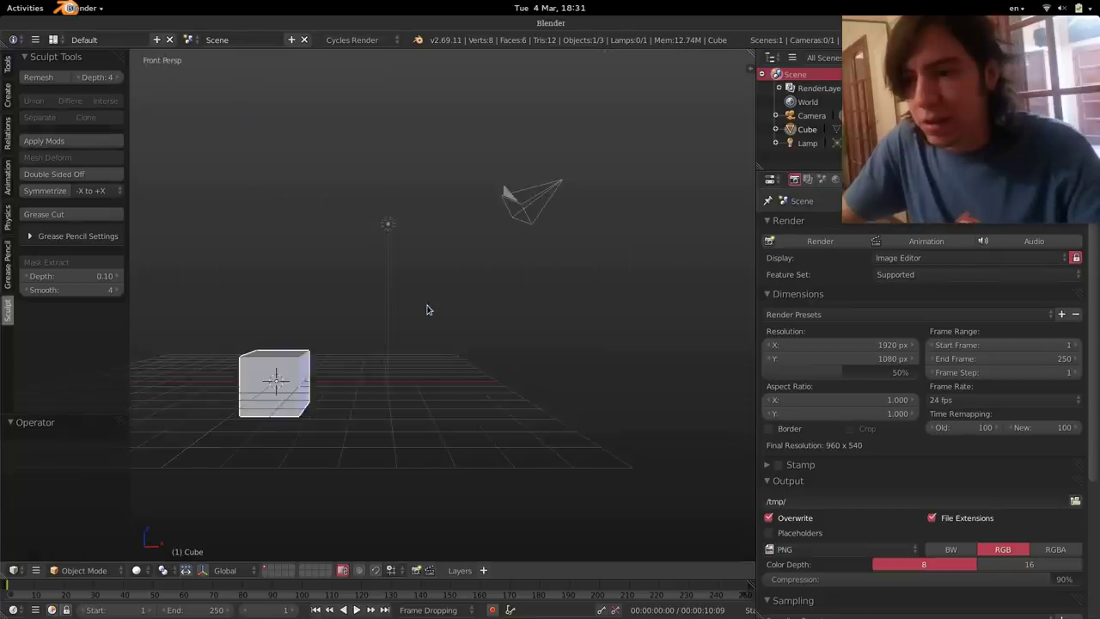
pyautogui.press('KP_5')
pyautogui.press('KP_Decimal')
pyautogui.press('x')
pyautogui.click(470, 337)
# - Add a UV sphere at the scene origin and frame it in the front view
pyautogui.hotkey('shift', 'a')
pyautogui.moveTo(470, 338)
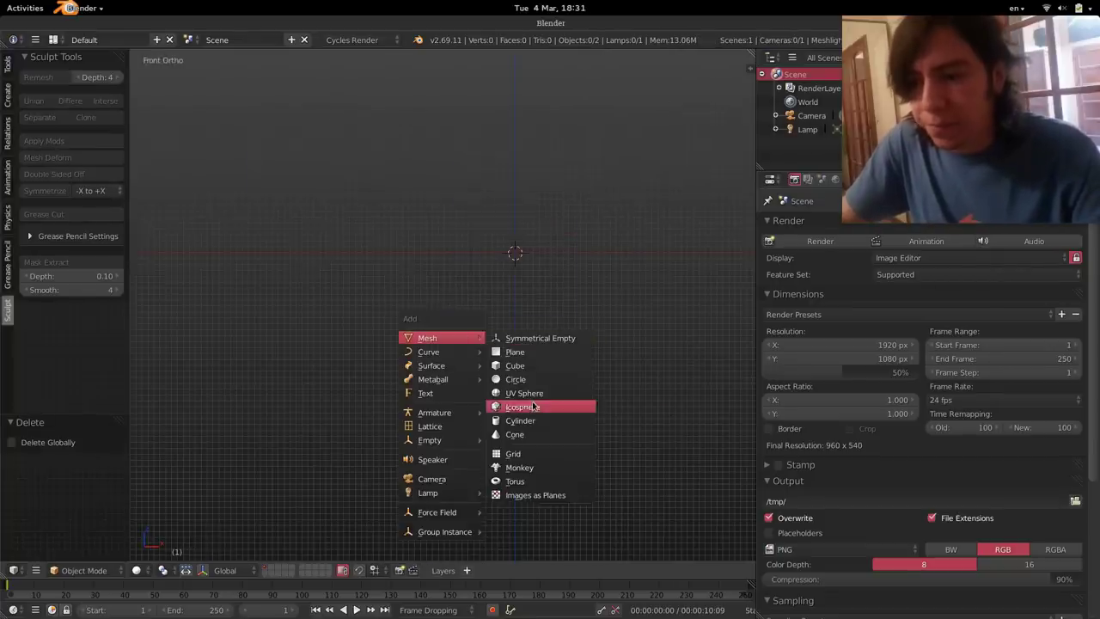
pyautogui.click(533, 392)
pyautogui.scroll(5, 512, 359)
pyautogui.keyDown('shift'); pyautogui.moveTo(542, 324); pyautogui.dragTo(518, 337, button='middle'); pyautogui.keyUp('shift')
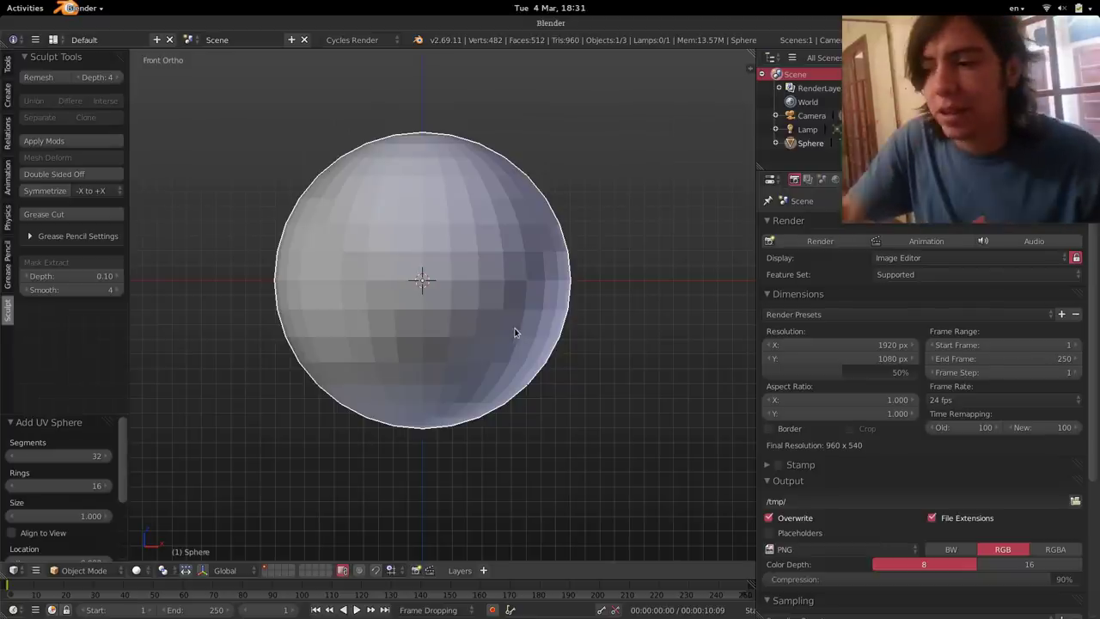
# - In Edit Mode, move three single vertices on the right half of the sphere to make the mesh asymmetric
pyautogui.press('Tab')
pyautogui.keyDown('shift'); pyautogui.moveTo(479, 264); pyautogui.dragTo(498, 275, button='middle'); pyautogui.keyUp('shift')
pyautogui.press('a')
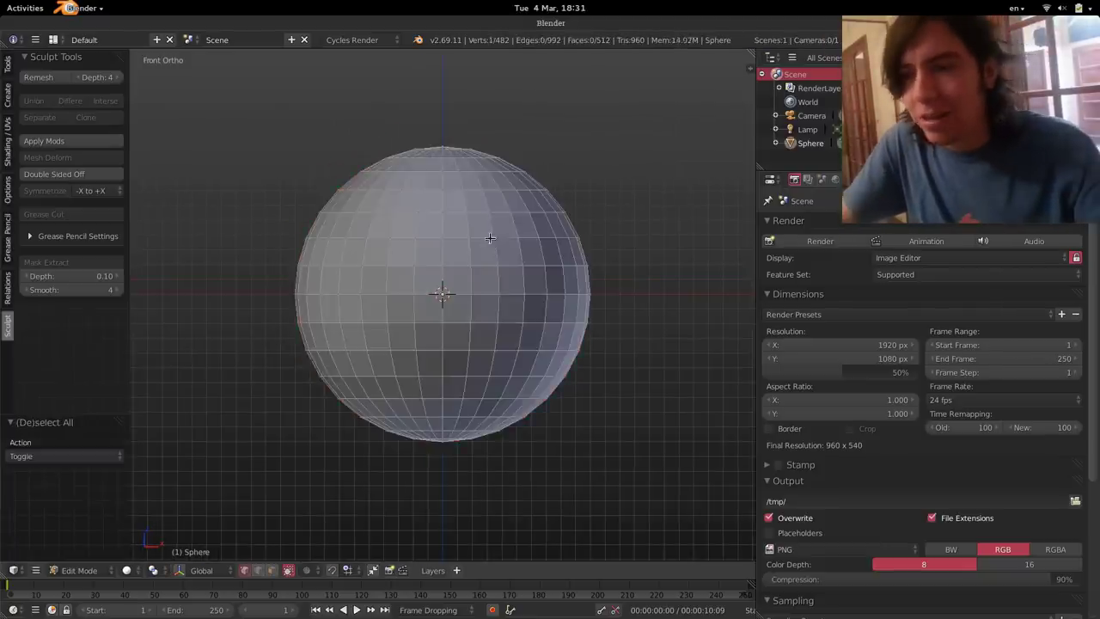
pyautogui.scroll(2, 488, 237)
pyautogui.rightClick(517, 226)
pyautogui.press('g')
pyautogui.click(530, 270)
pyautogui.rightClick(535, 314)
pyautogui.press('g')
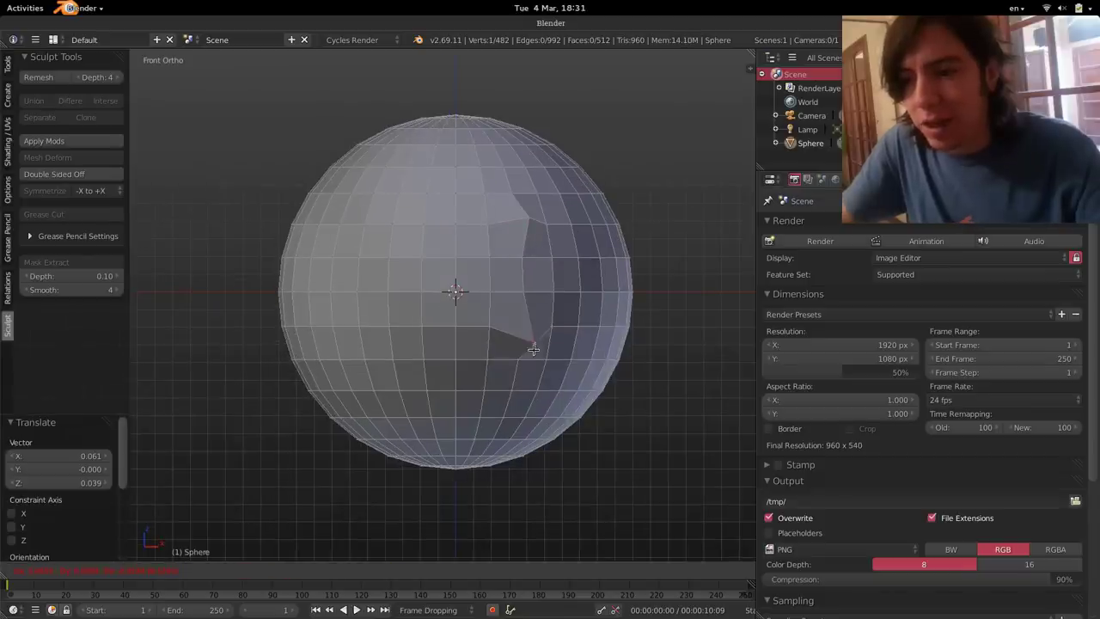
pyautogui.click(528, 339)
pyautogui.rightClick(524, 374)
pyautogui.press('g')
pyautogui.click(525, 402)
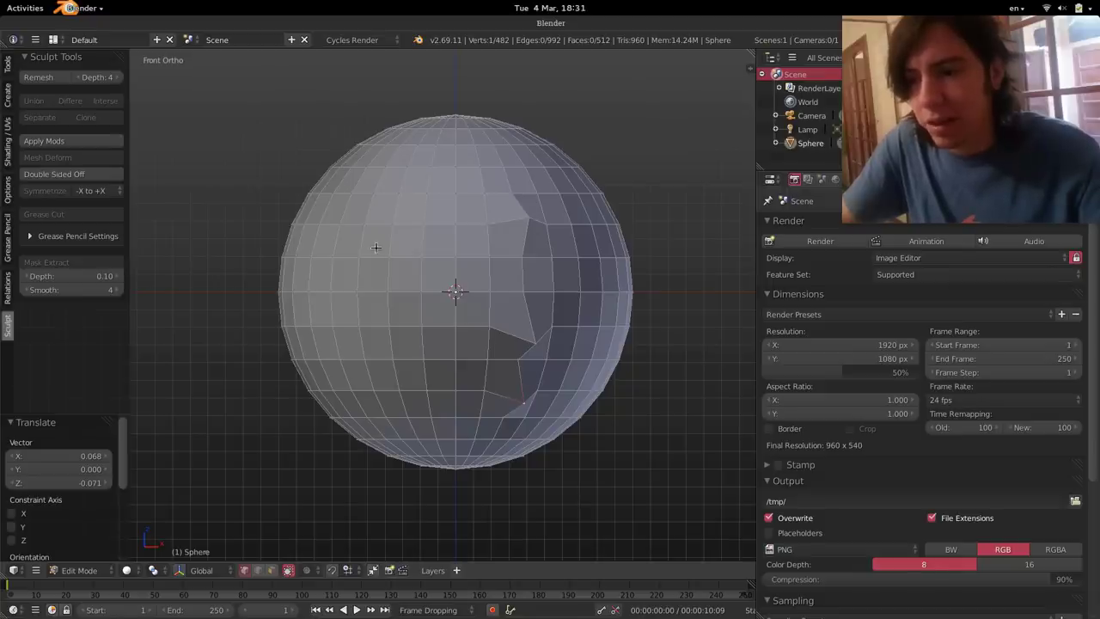
# - Deselect all vertices, select the asymmetric ones with Find Asymmetric, and check the selection in wireframe shading
pyautogui.press('a')
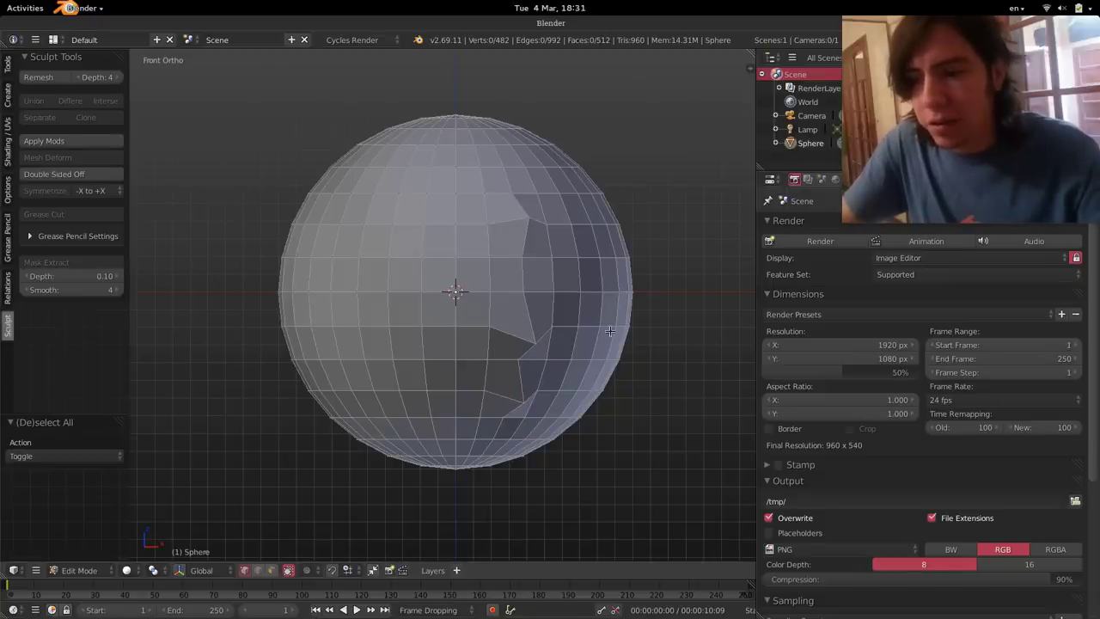
pyautogui.press('space')
pyautogui.write('find')
pyautogui.click(669, 255)
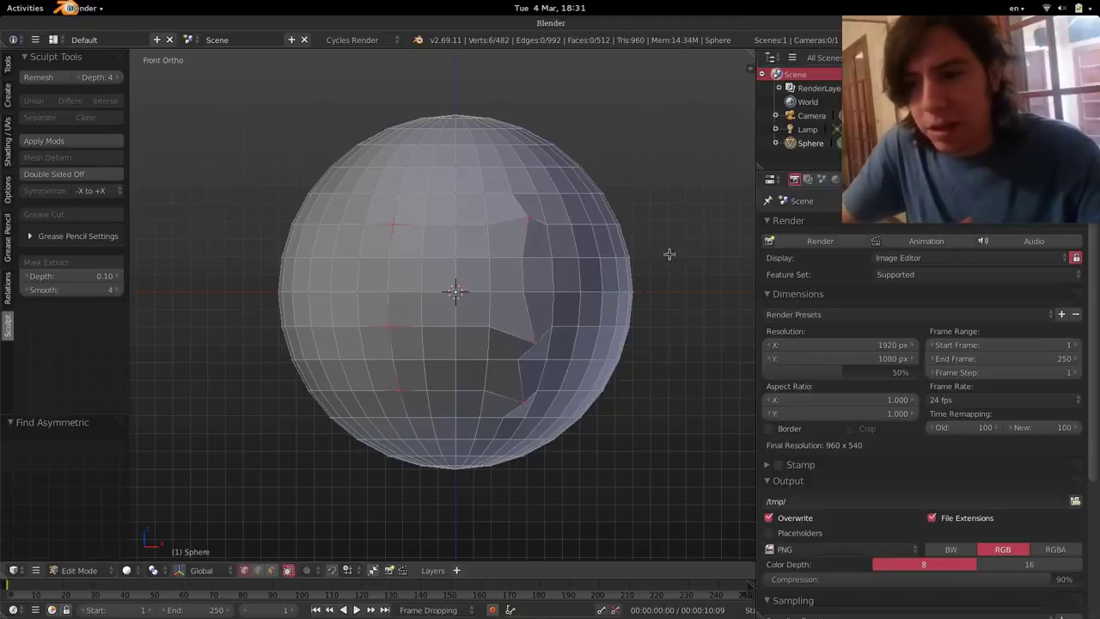
pyautogui.press('z')
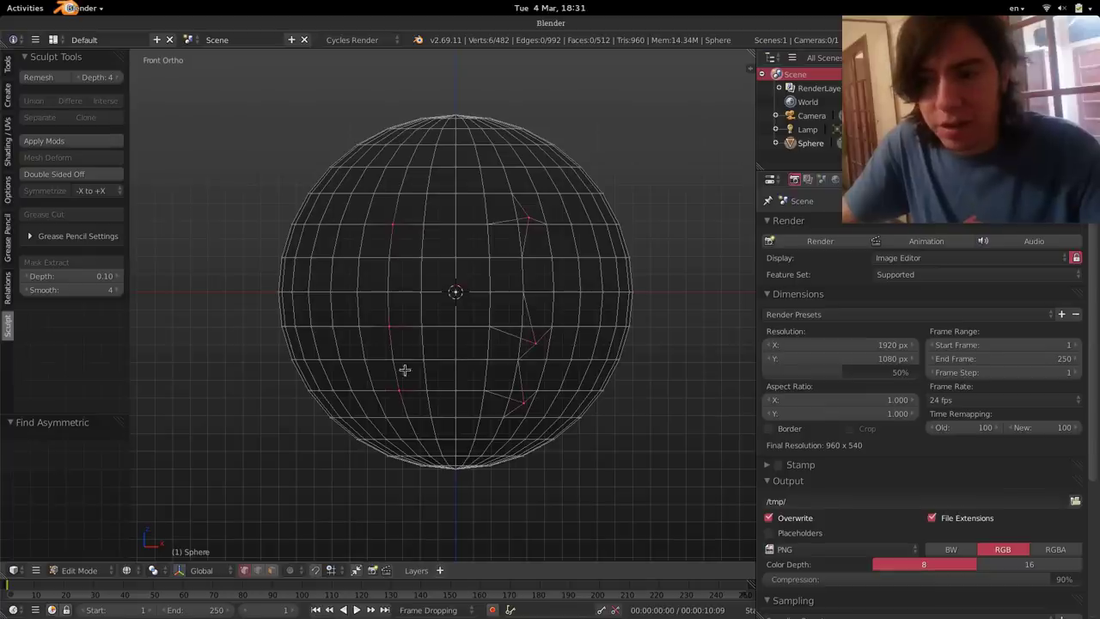
pyautogui.press('z')
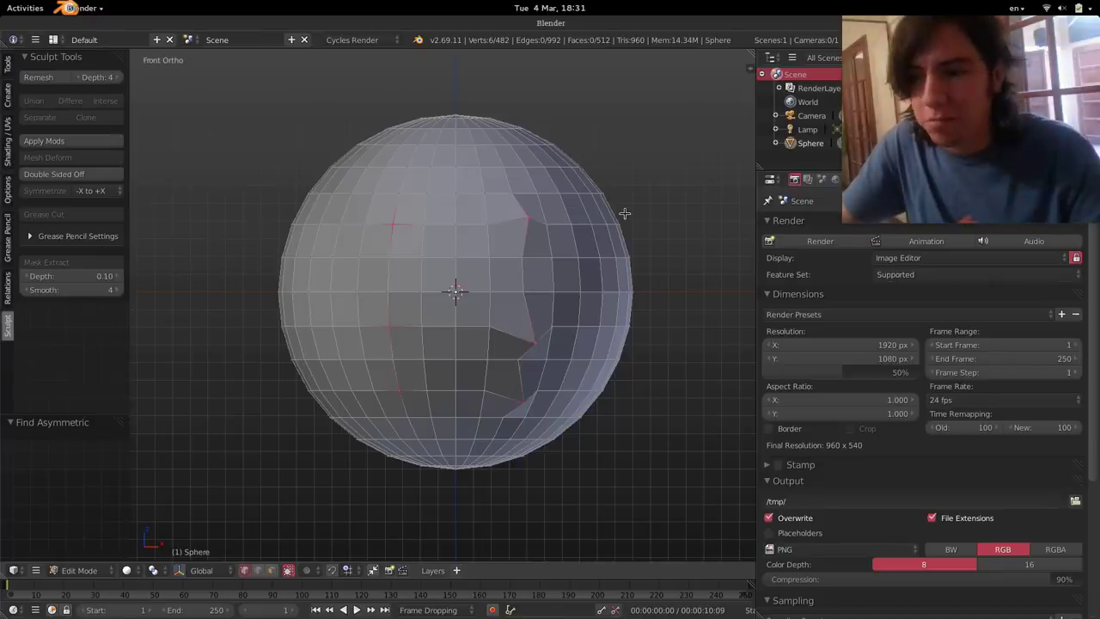
# - Run Make Symmetric on the selected vertices, and return the sphere to Object Mode with solid shading
pyautogui.press('space')
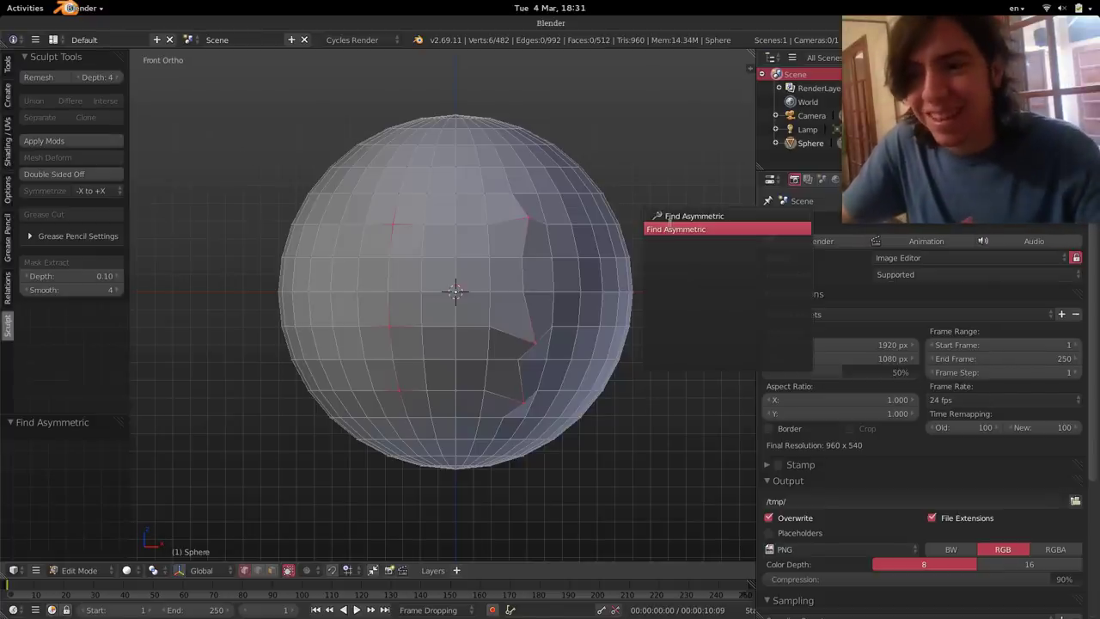
pyautogui.press('BackSpace')
pyautogui.write('make s')
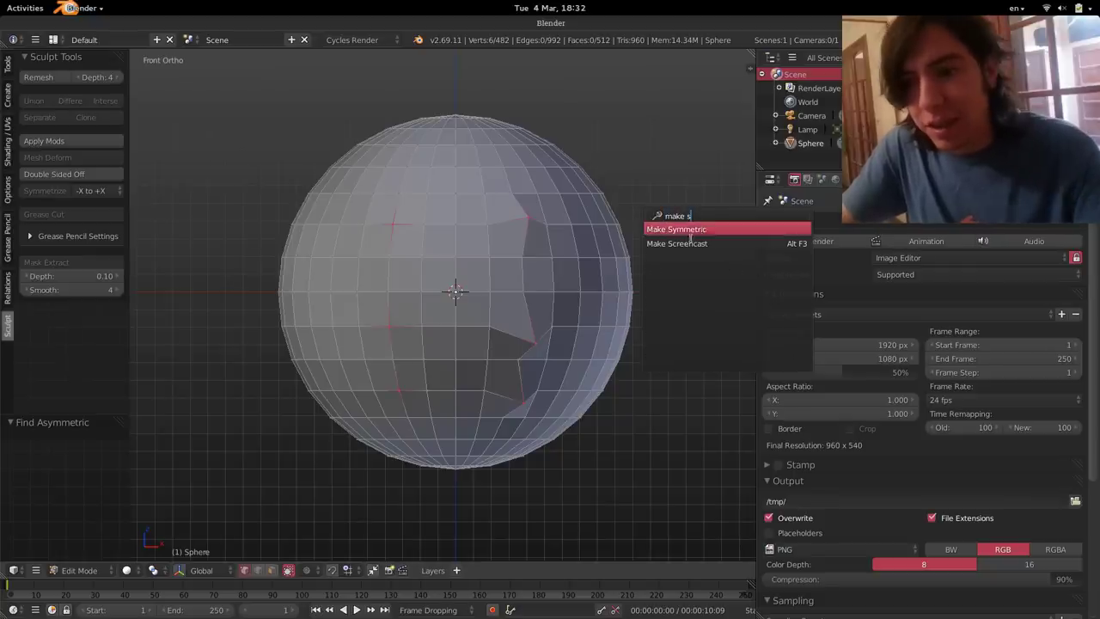
pyautogui.click(690, 229)
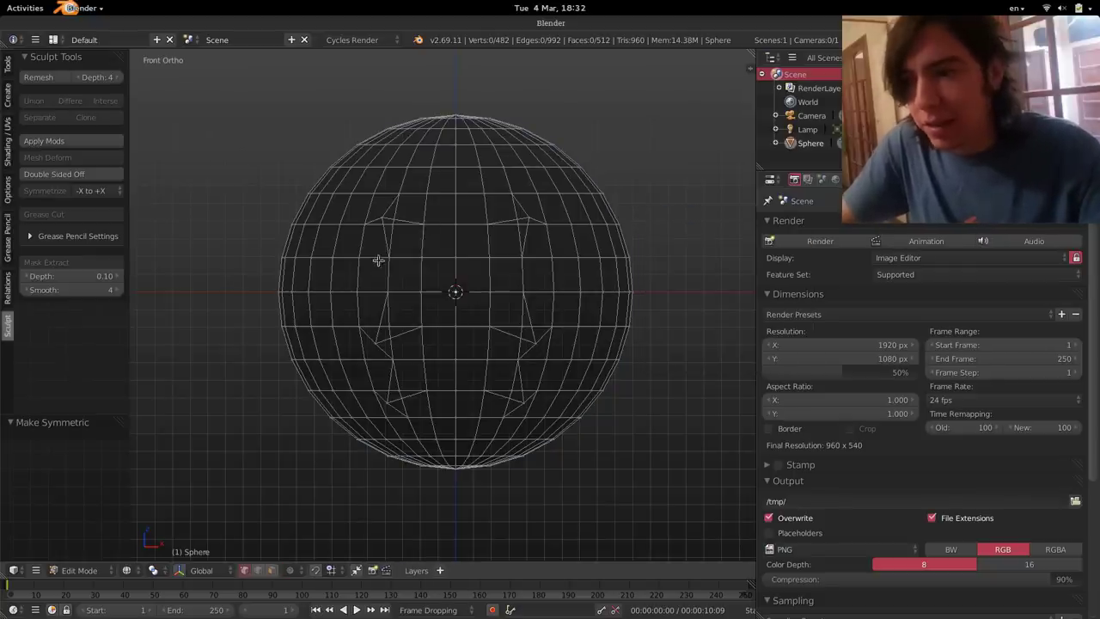
pyautogui.press('z')
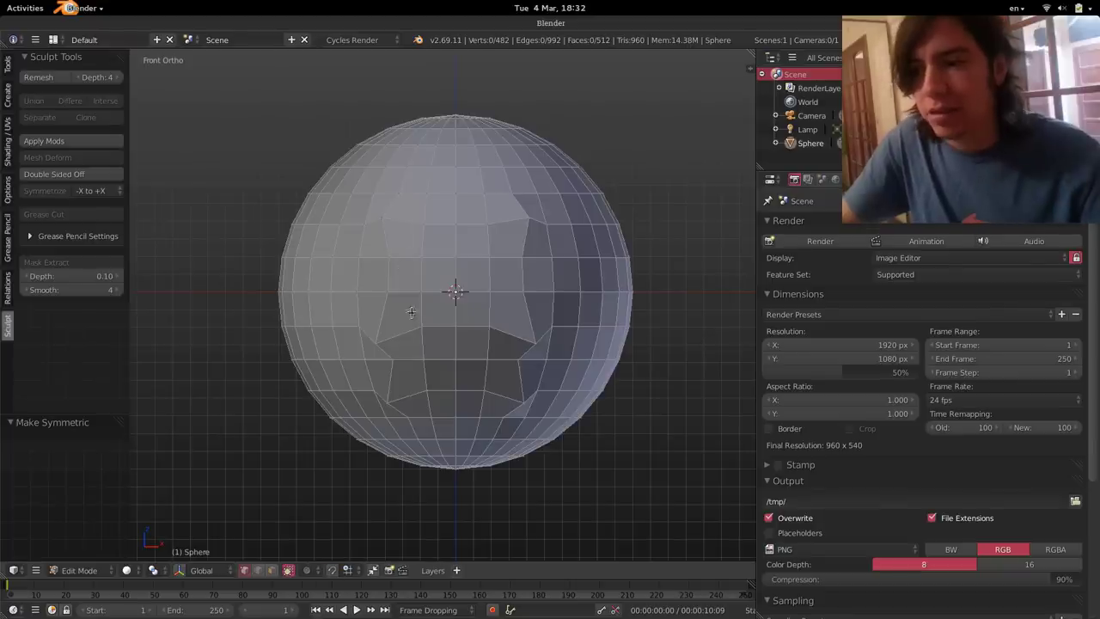
pyautogui.press('Tab')
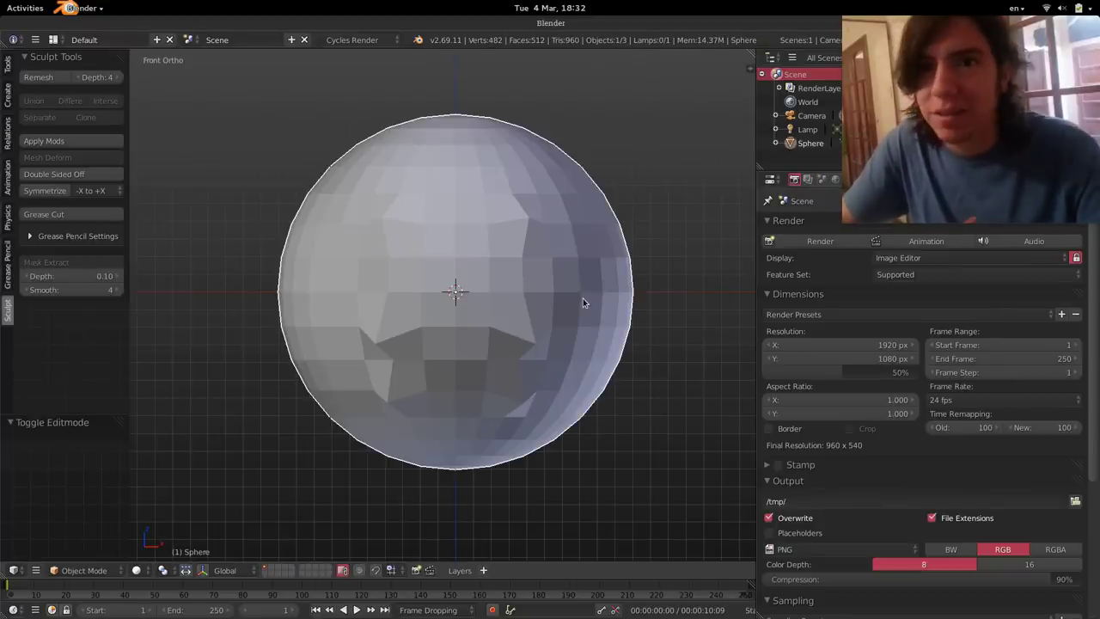
# - Switch to Chromium and look through the end of the Symmetry Tools entry and the Removed Features section
pyautogui.press('super')
pyautogui.press('super')
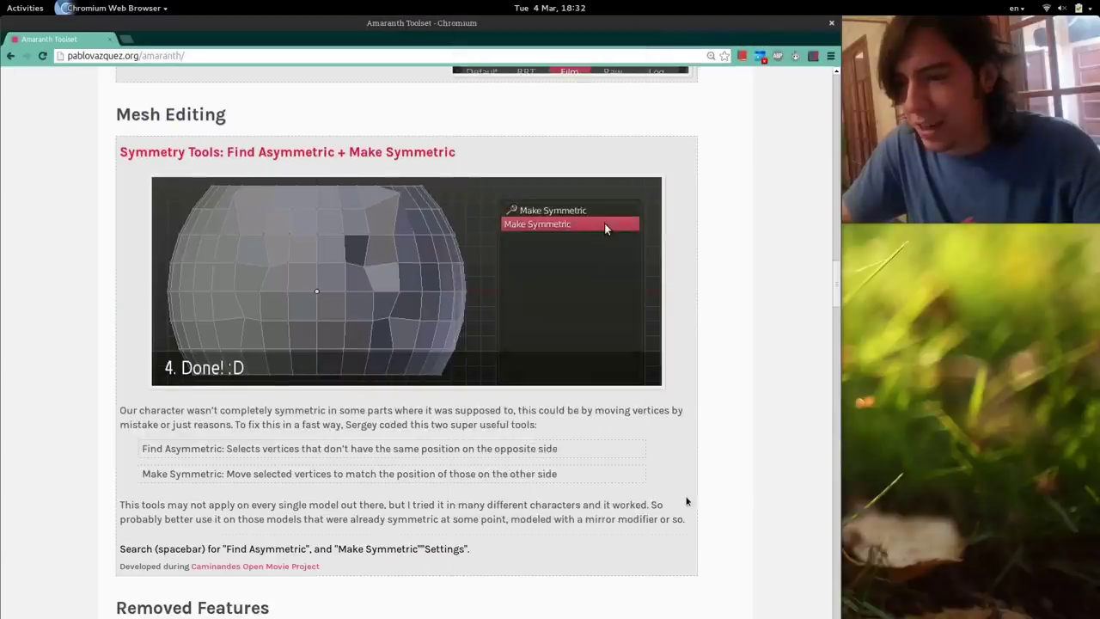
pyautogui.scroll(-3, 685, 494)
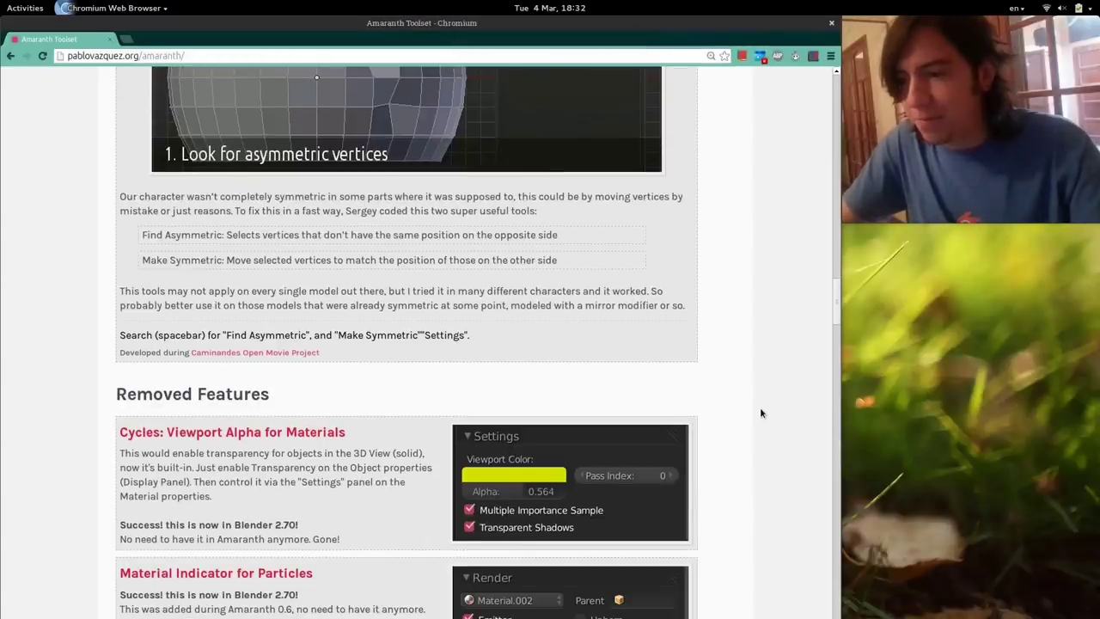
# - Switch back to Blender and search the operators for "symm" and "find" in Object Mode
pyautogui.hotkey('ctrl', 'alt', 'Up')
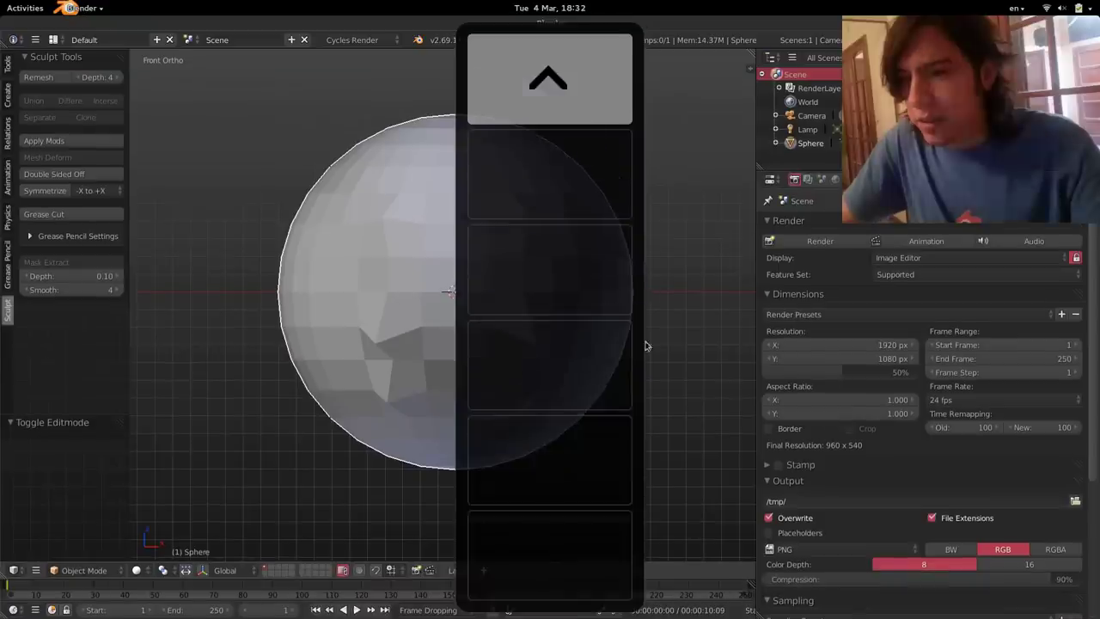
pyautogui.press('space')
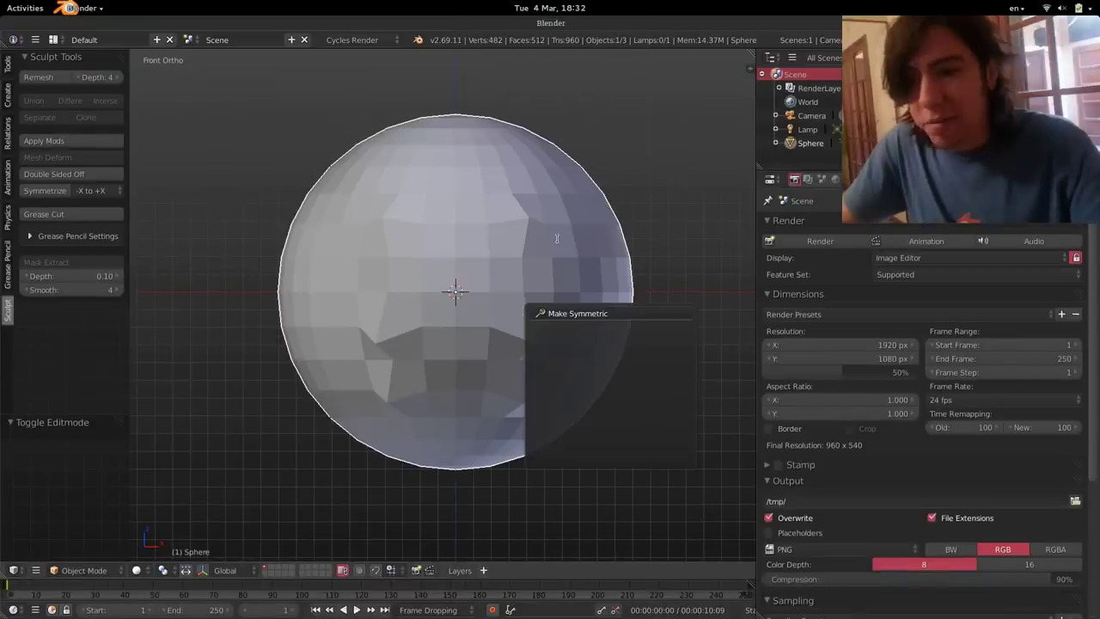
pyautogui.press('Escape')
pyautogui.press('space')
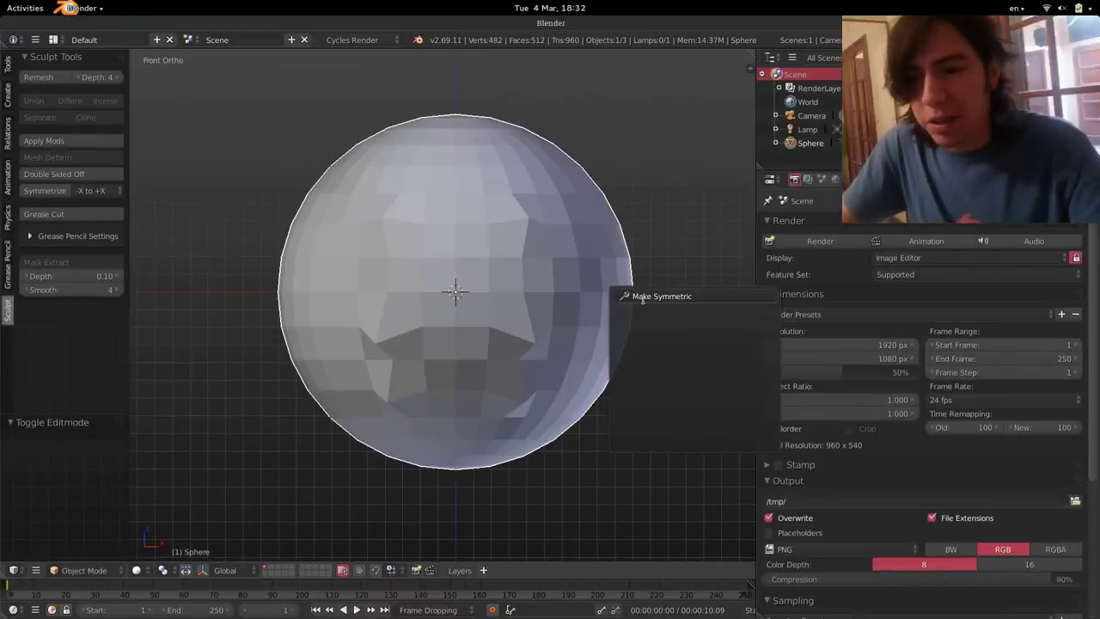
pyautogui.write('symm')
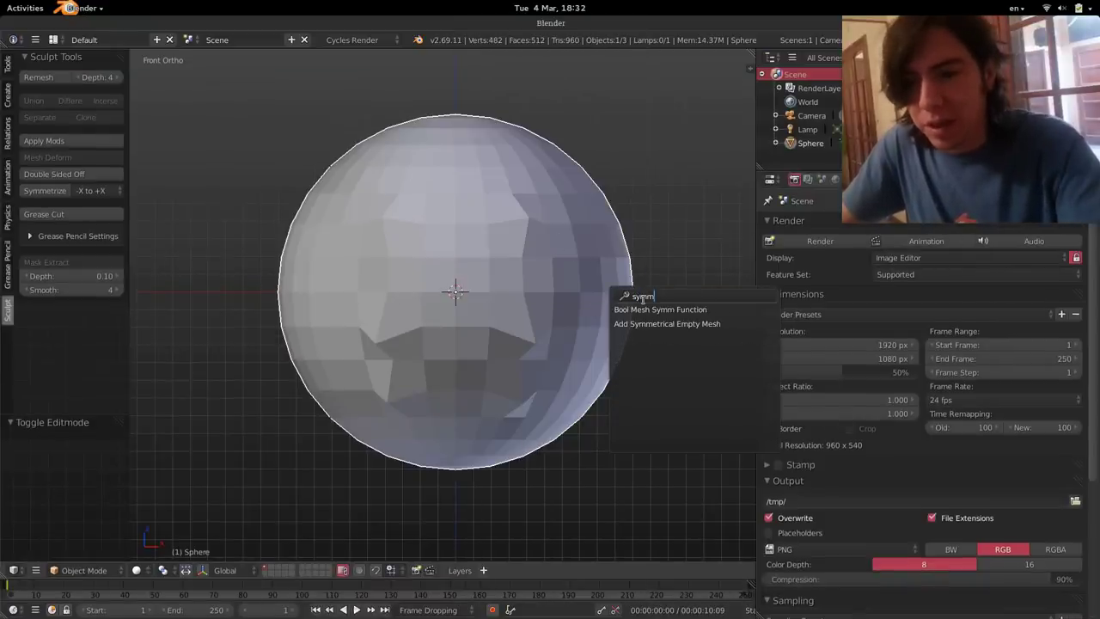
pyautogui.press('BackSpace')
pyautogui.press('BackSpace')
pyautogui.press('BackSpace')
pyautogui.write('fin')
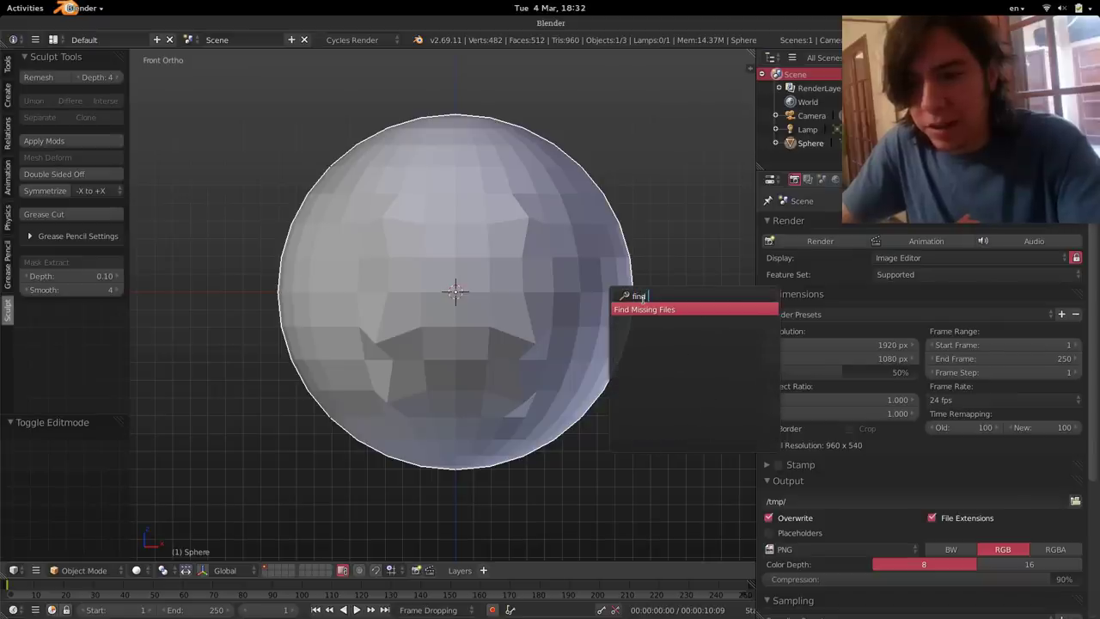
pyautogui.press('Escape')
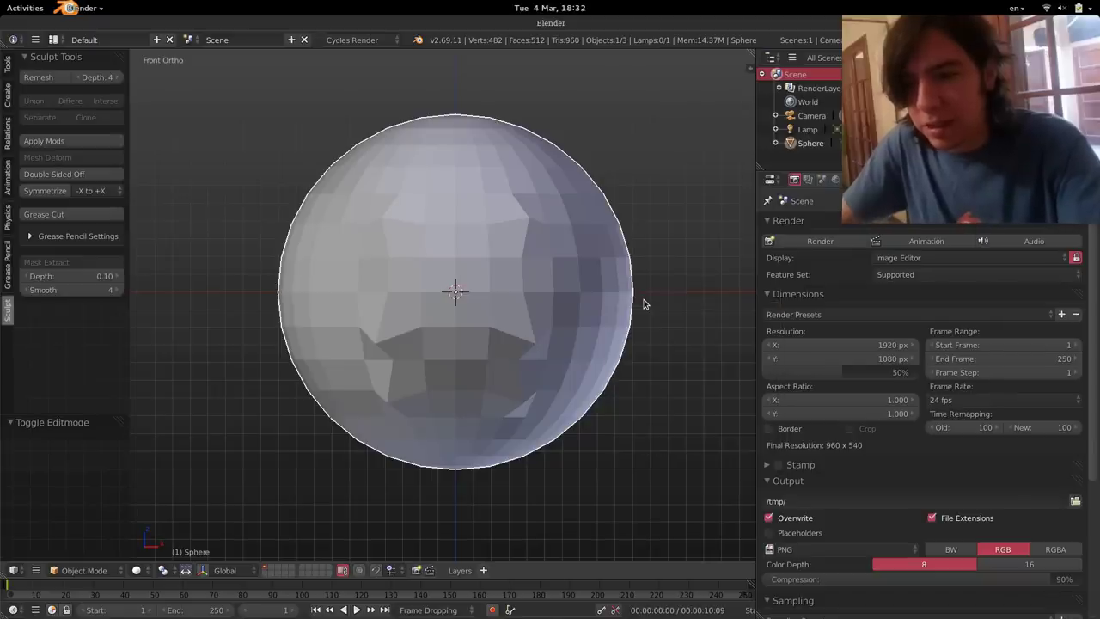
# - Enter Edit Mode on the sphere and search the operators for "symm"
pyautogui.press('Tab')
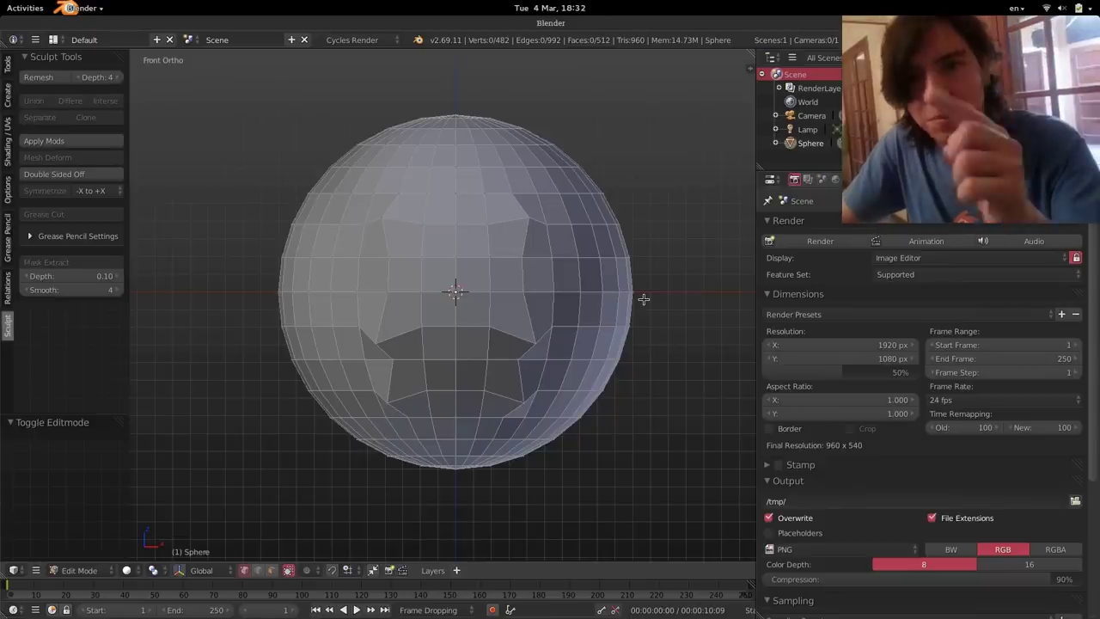
pyautogui.press('space')
pyautogui.write('symm')
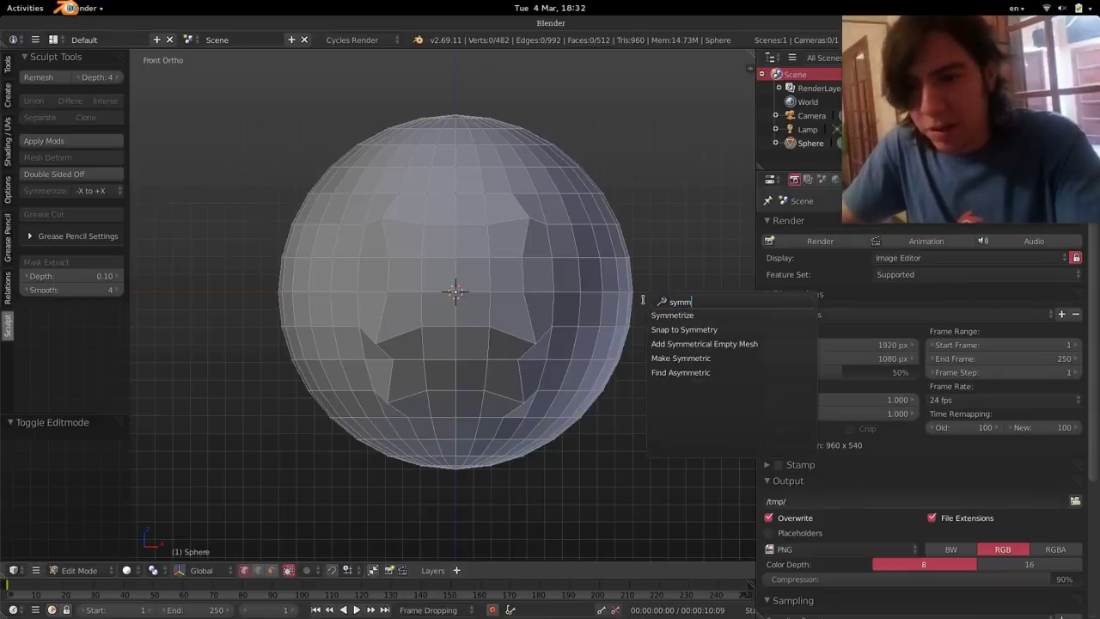
# - Run Make Symmetric on the sphere, and switch to Chromium to look through the Removed Features section
pyautogui.click(695, 360)
pyautogui.hotkey('ctrl', 'alt', 'Down')
pyautogui.scroll(-3, 516, 301)
pyautogui.scroll(-2, 764, 329)
pyautogui.scroll(1, 786, 328)
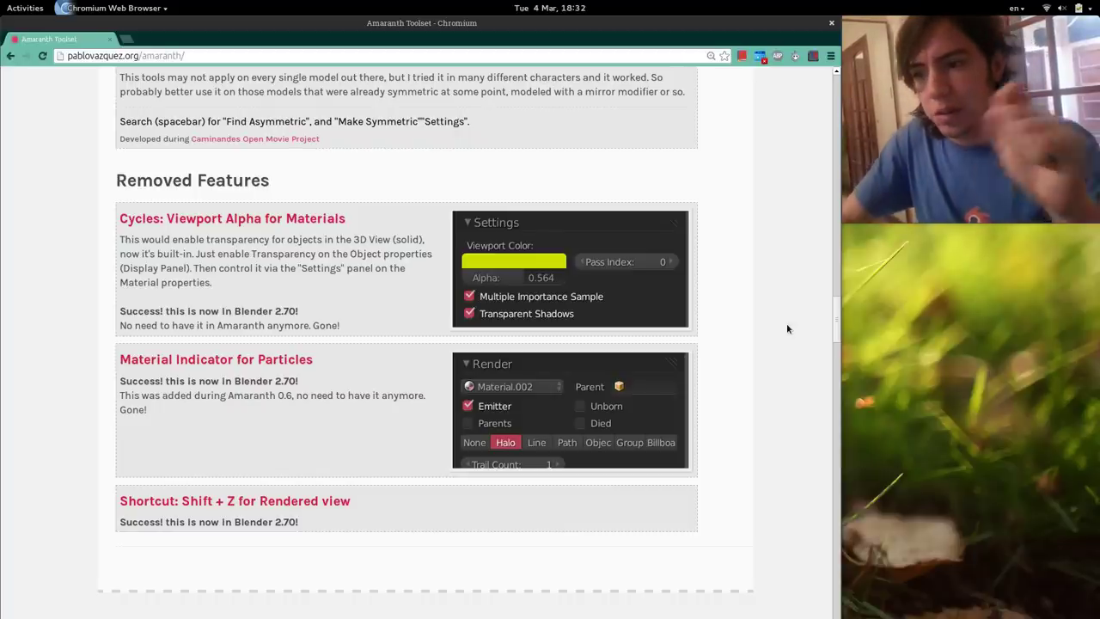
# - Switch back to Blender, add a new material to the sphere and set its viewport alpha to 0.769
pyautogui.hotkey('ctrl', 'alt', 'Up')
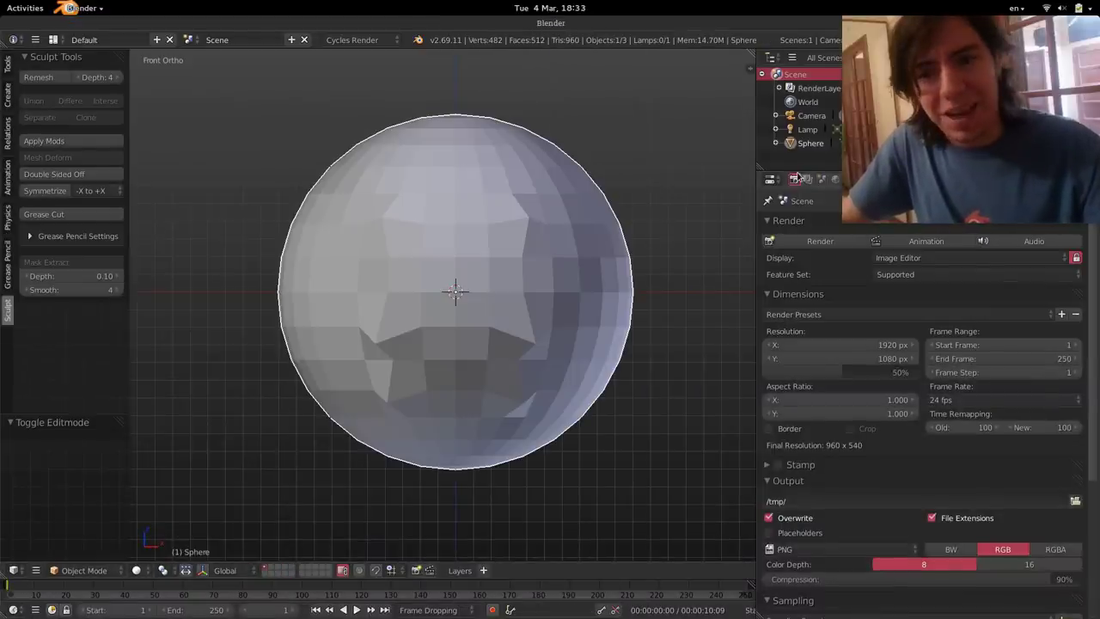
pyautogui.moveTo(797, 171); pyautogui.dragTo(822, 238)
pyautogui.click(904, 244)
pyautogui.click(901, 337)
pyautogui.scroll(-1, 877, 552)
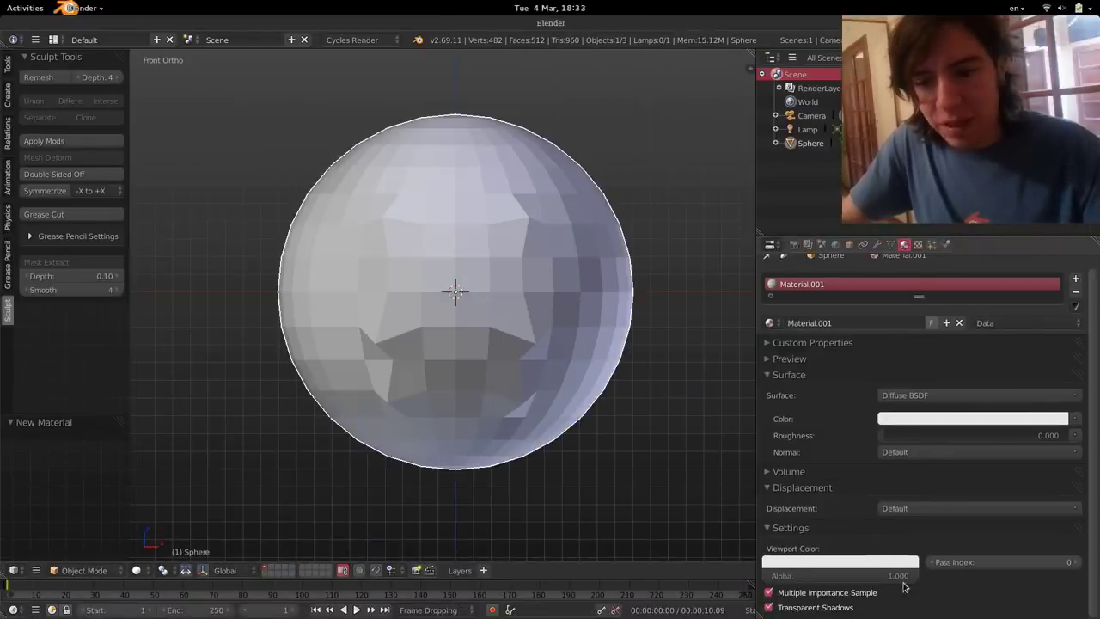
pyautogui.moveTo(898, 576)
pyautogui.mouseDown()
pyautogui.moveTo(834, 576)
pyautogui.moveTo(882, 575)
pyautogui.mouseUp()
# - Enable Transparency in the sphere's object display settings
pyautogui.click(849, 244)
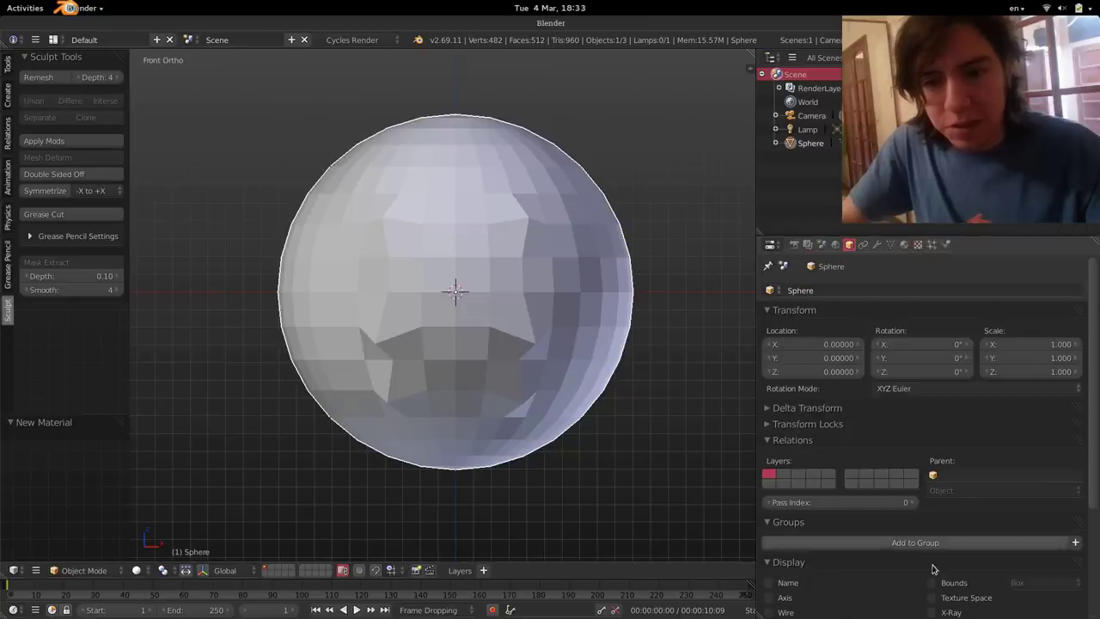
pyautogui.scroll(-5, 934, 574)
pyautogui.click(942, 492)
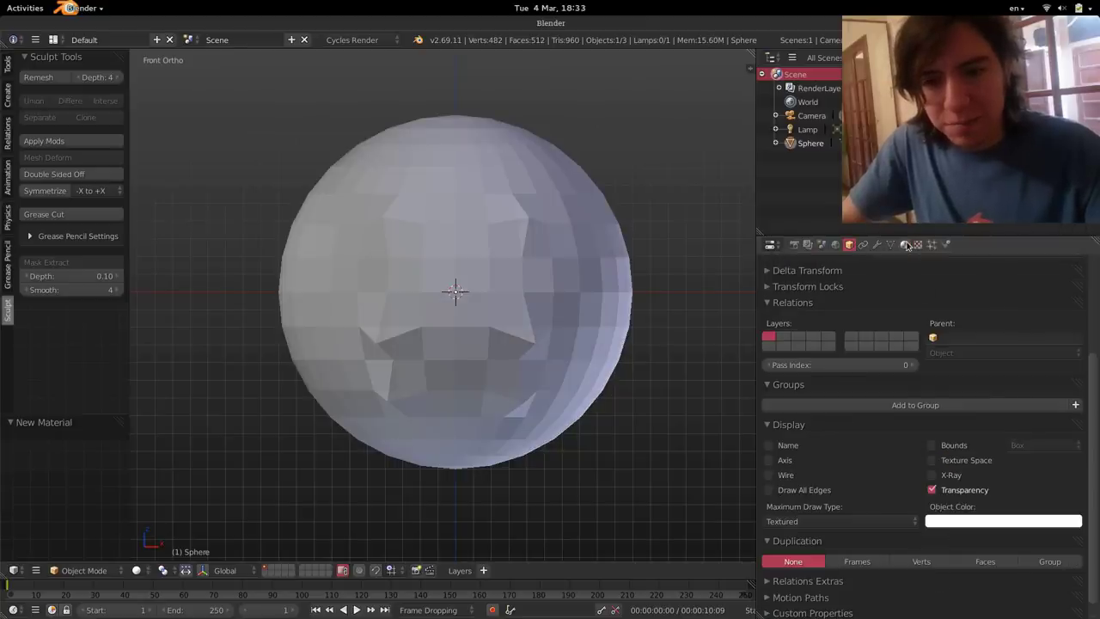
# - Set the viewport alpha of the sphere's material to 0.420 and inspect the sphere from an angle
pyautogui.click(905, 244)
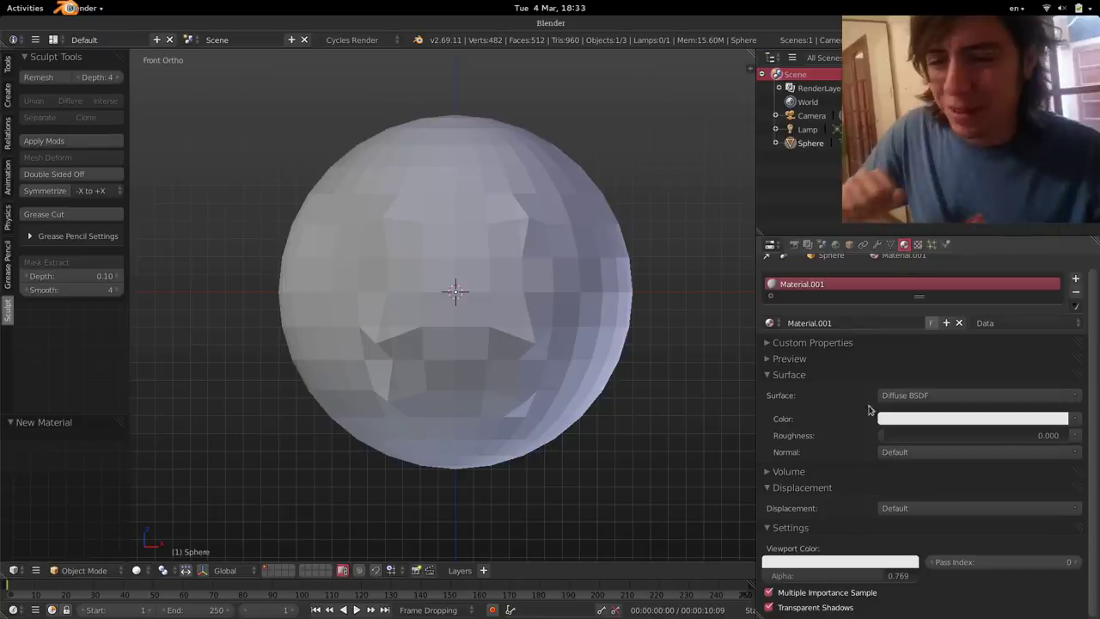
pyautogui.moveTo(859, 576)
pyautogui.mouseDown()
pyautogui.moveTo(882, 576)
pyautogui.moveTo(768, 576)
pyautogui.moveTo(801, 575)
pyautogui.mouseUp()
pyautogui.moveTo(570, 301); pyautogui.dragTo(446, 288, button='middle')
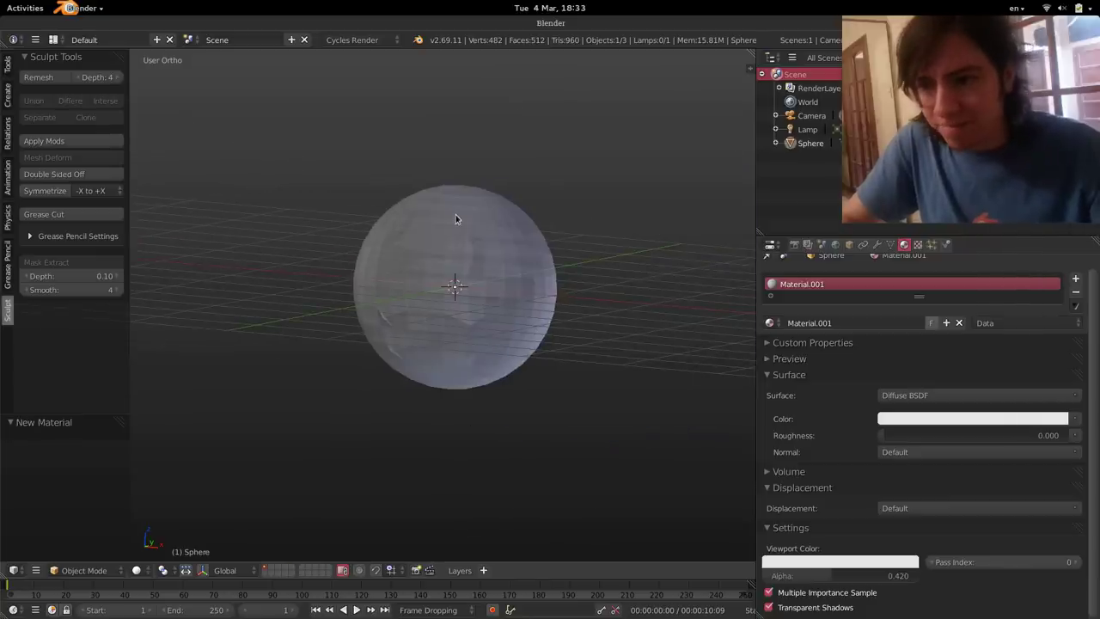
pyautogui.scroll(2, 505, 273)
pyautogui.scroll(-2, 518, 277)
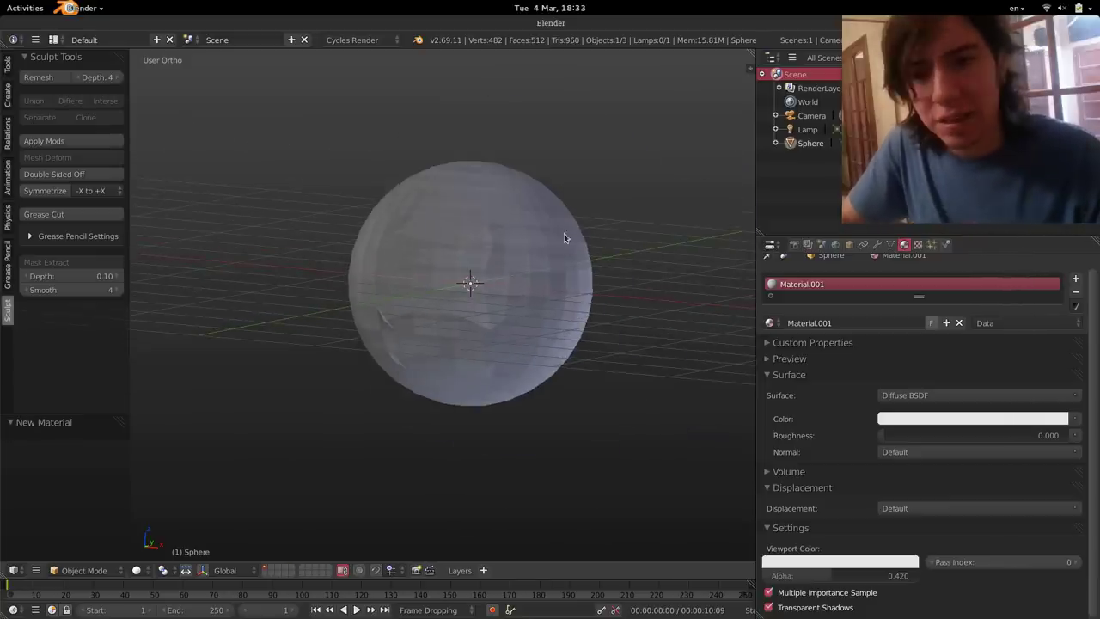
# - Preview the sphere in rendered shading, and return to solid shading to view it from another angle
pyautogui.hotkey('shift', 'z')
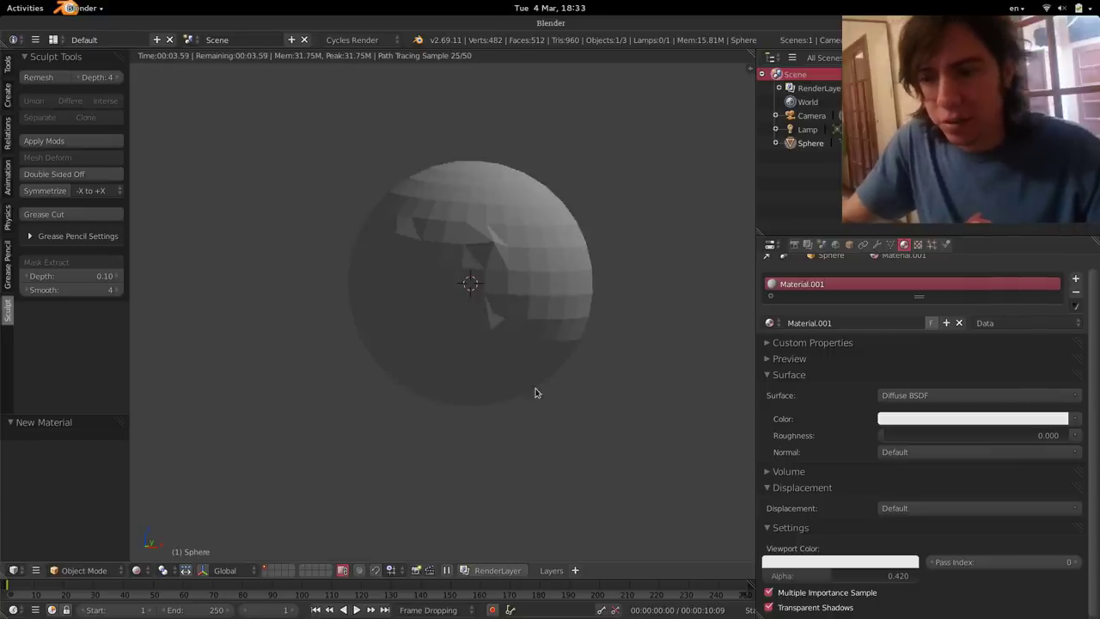
pyautogui.hotkey('shift', 'z')
pyautogui.moveTo(504, 345); pyautogui.dragTo(554, 253, button='middle')
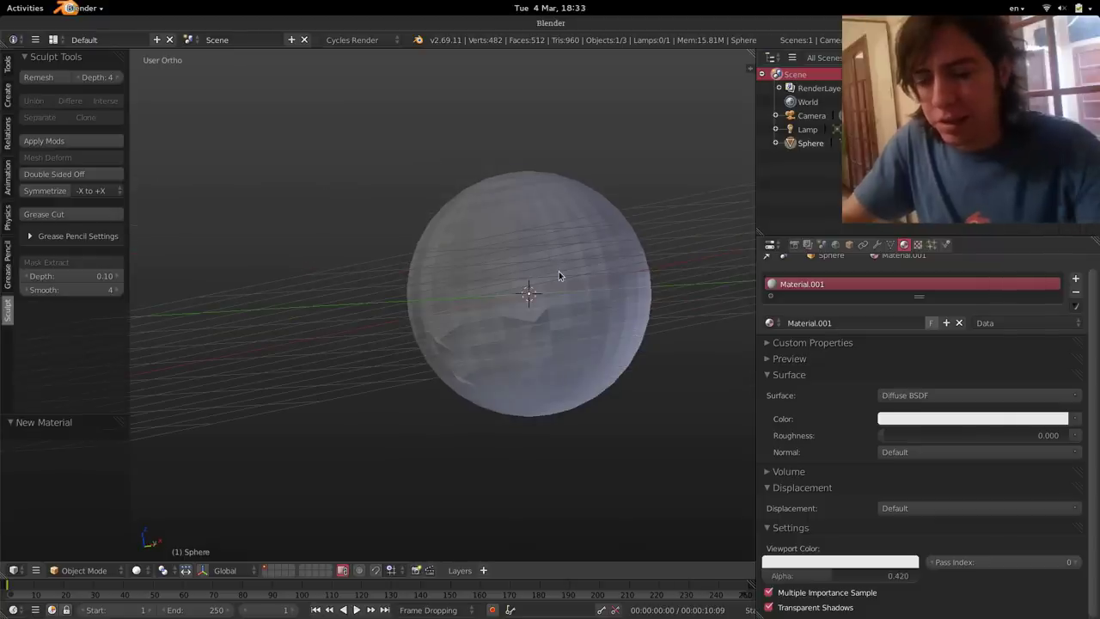
pyautogui.hotkey('ctrl', 'shift', 'o')
pyautogui.press('Escape')
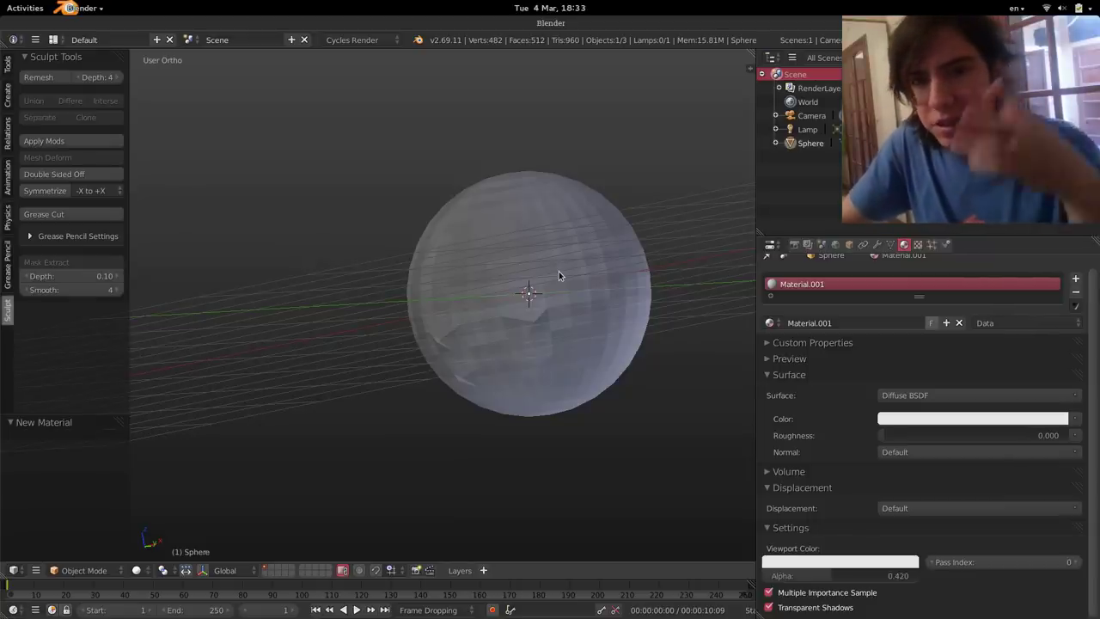
# - Switch to Chromium to read the Material Indicator for Particles entry, and return to Blender
pyautogui.hotkey('ctrl', 'alt', 'Down')
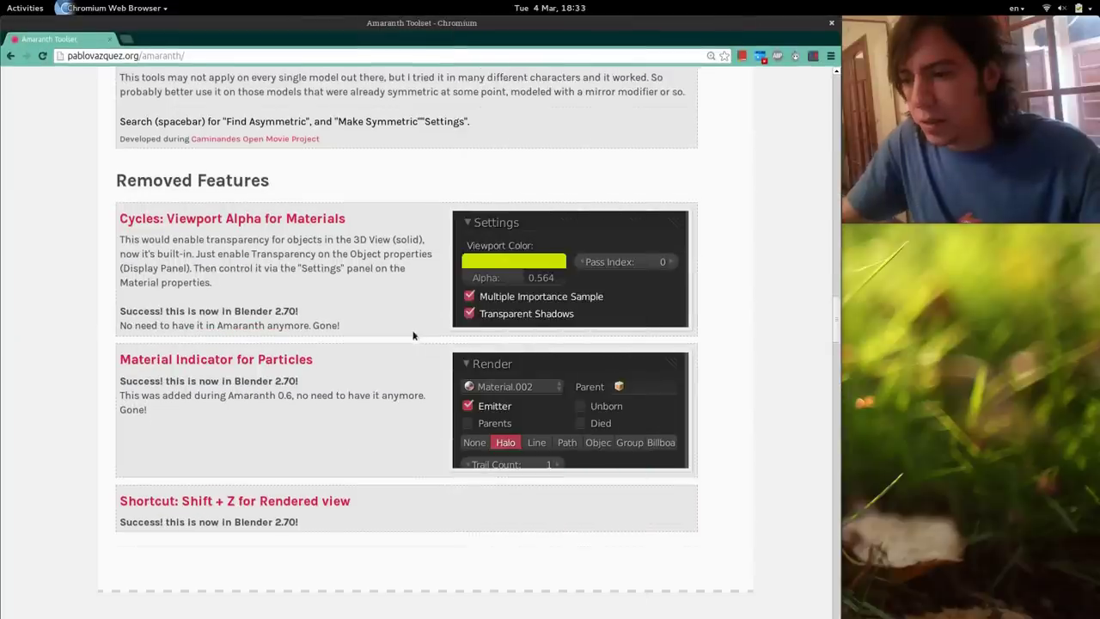
pyautogui.scroll(-2, 420, 337)
pyautogui.hotkey('ctrl', 'alt', 'Up')
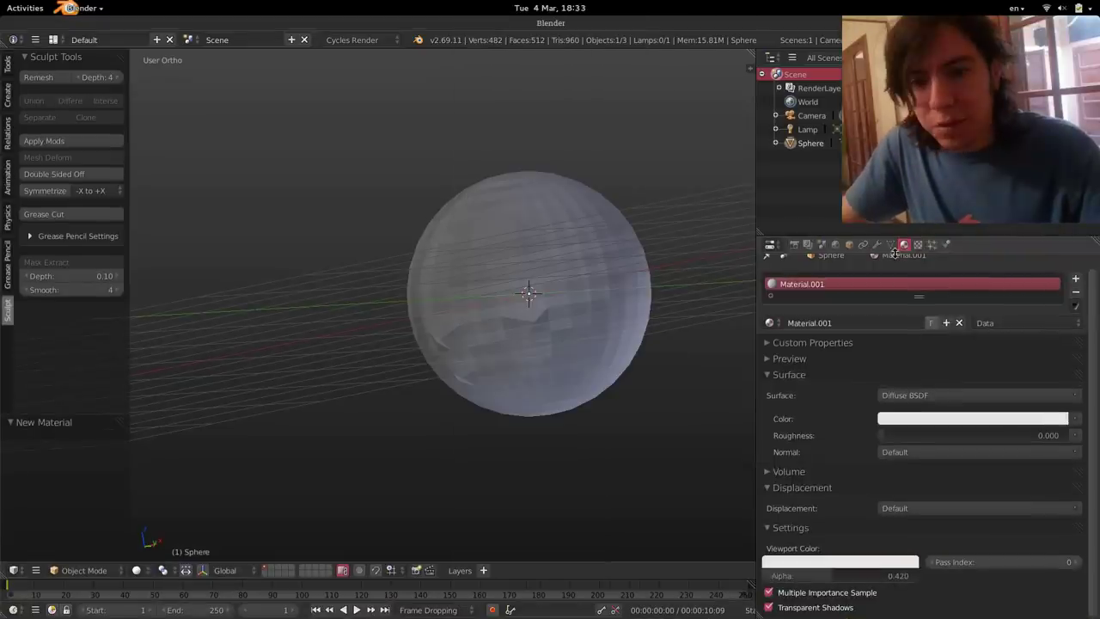
# - Add a particle system to the sphere and keep Material.001 as the material in its render settings
pyautogui.click(931, 245)
pyautogui.click(930, 321)
pyautogui.scroll(-6, 850, 520)
pyautogui.scroll(-7, 851, 520)
pyautogui.click(819, 429)
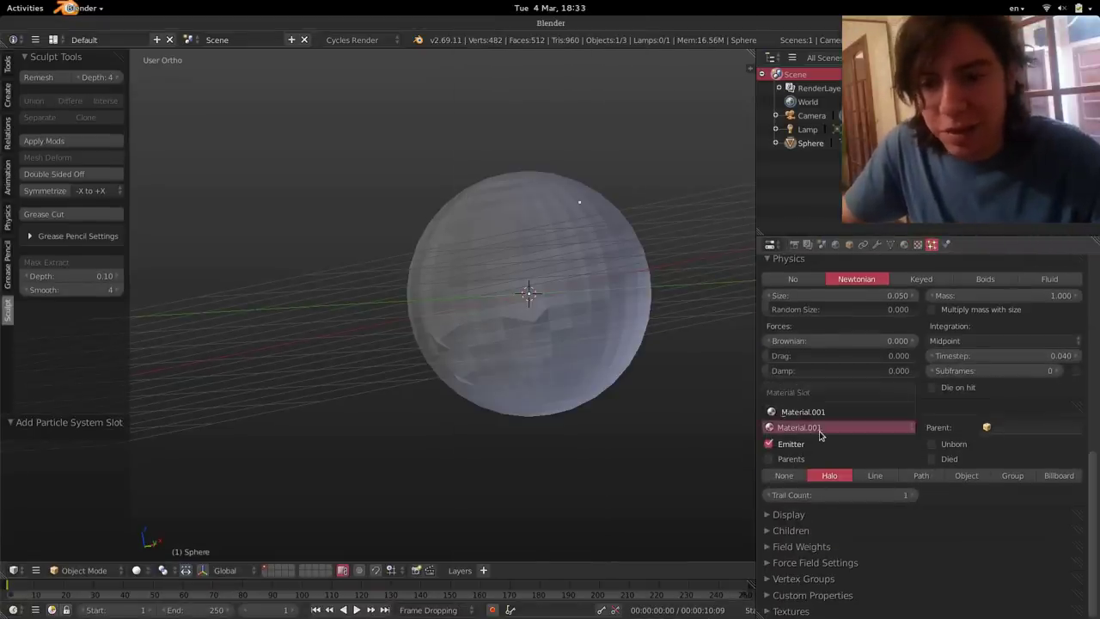
pyautogui.click(822, 429)
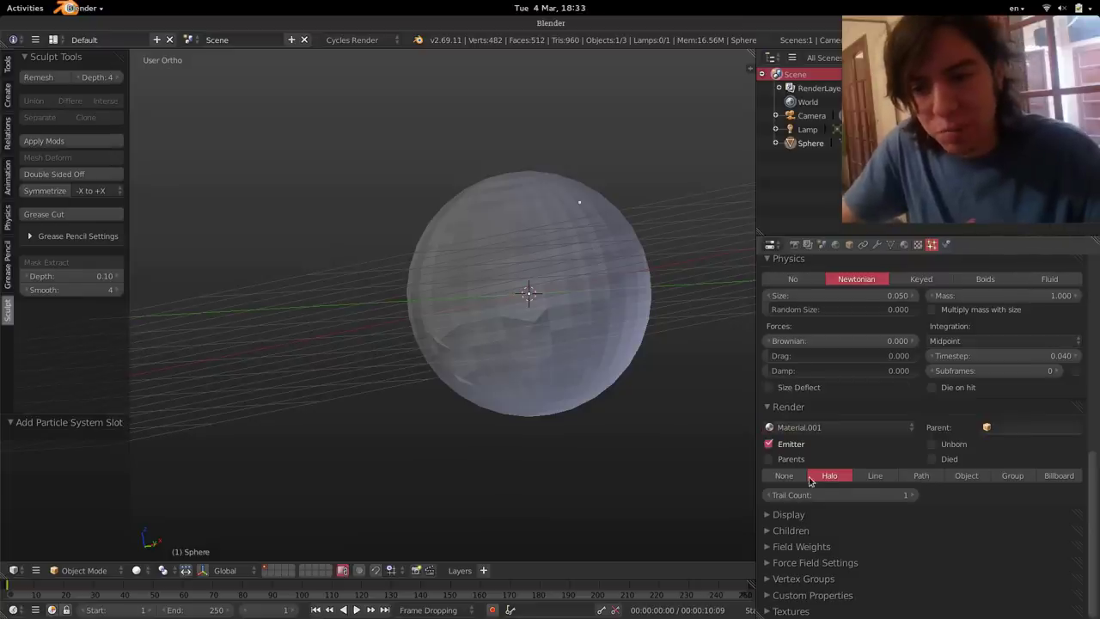
# - Switch to Chromium to read the entry on the Shift + Z shortcut for Rendered view, and return to Blender
pyautogui.hotkey('alt', 'Tab')
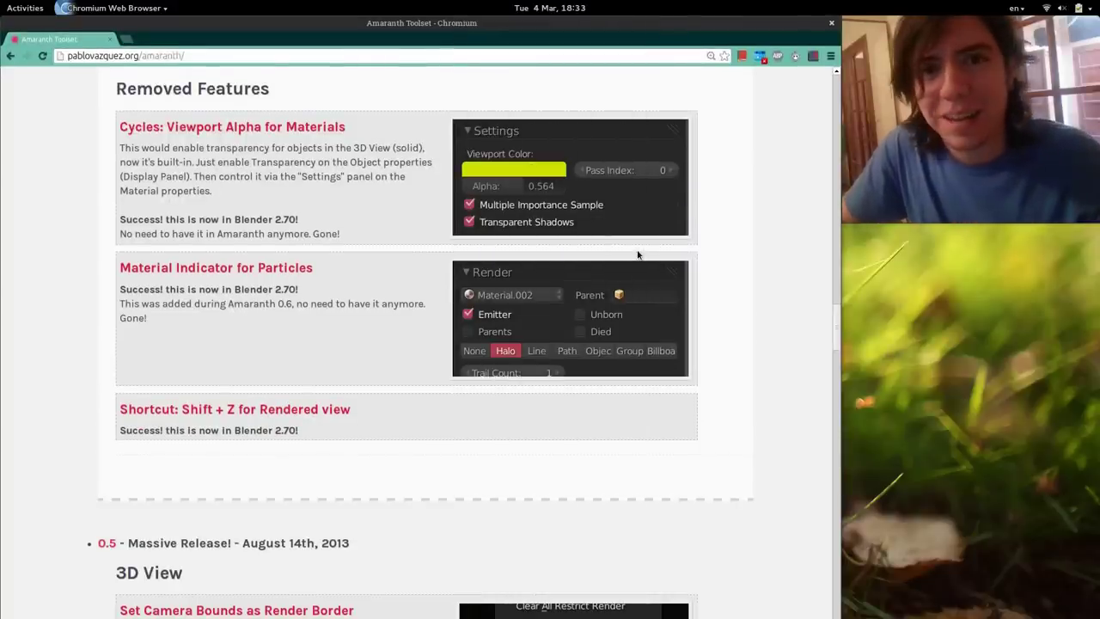
pyautogui.scroll(-1, 393, 352)
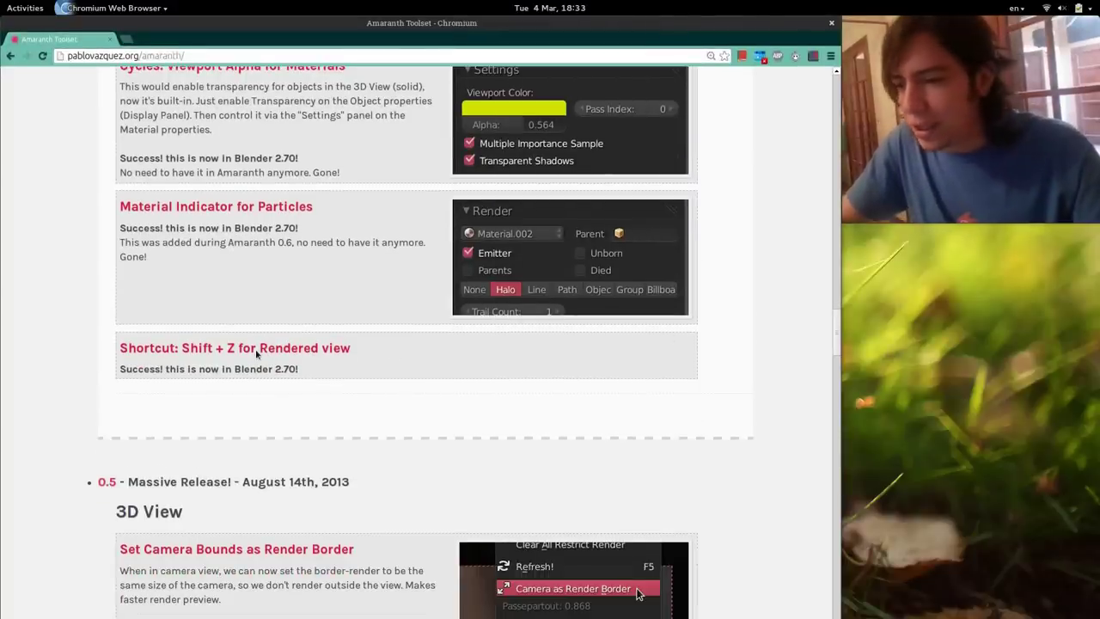
pyautogui.hotkey('ctrl', 'alt', 'Up')
# - Compare the sphere in rendered, wireframe and solid shading, ending in solid shading
pyautogui.hotkey('shift', 'z')
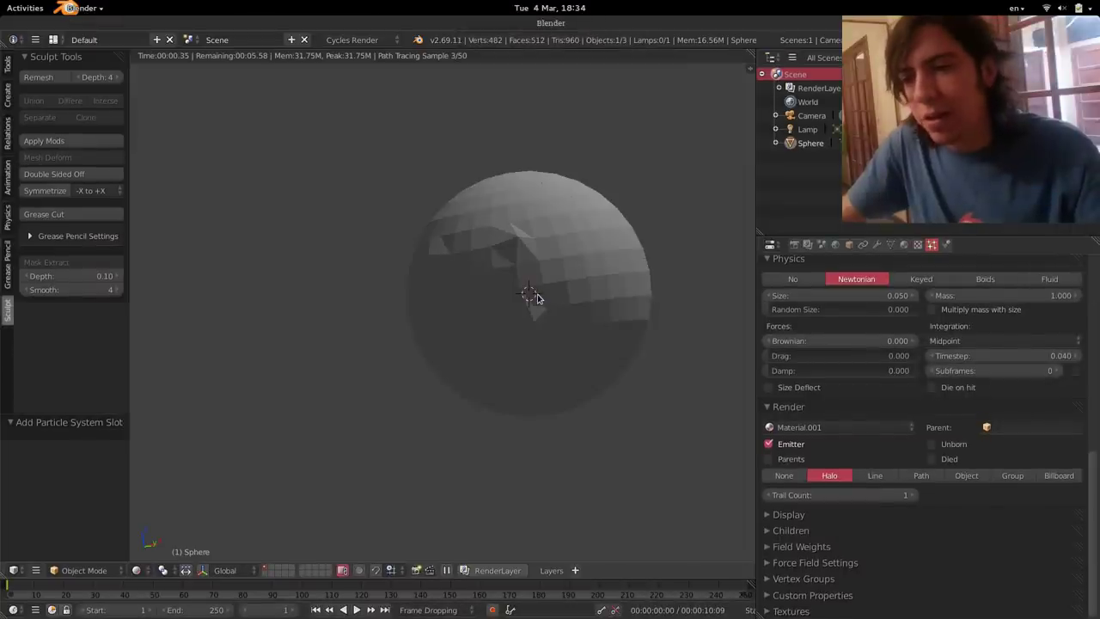
pyautogui.hotkey('shift', 'z')
pyautogui.hotkey('shift', 'z')
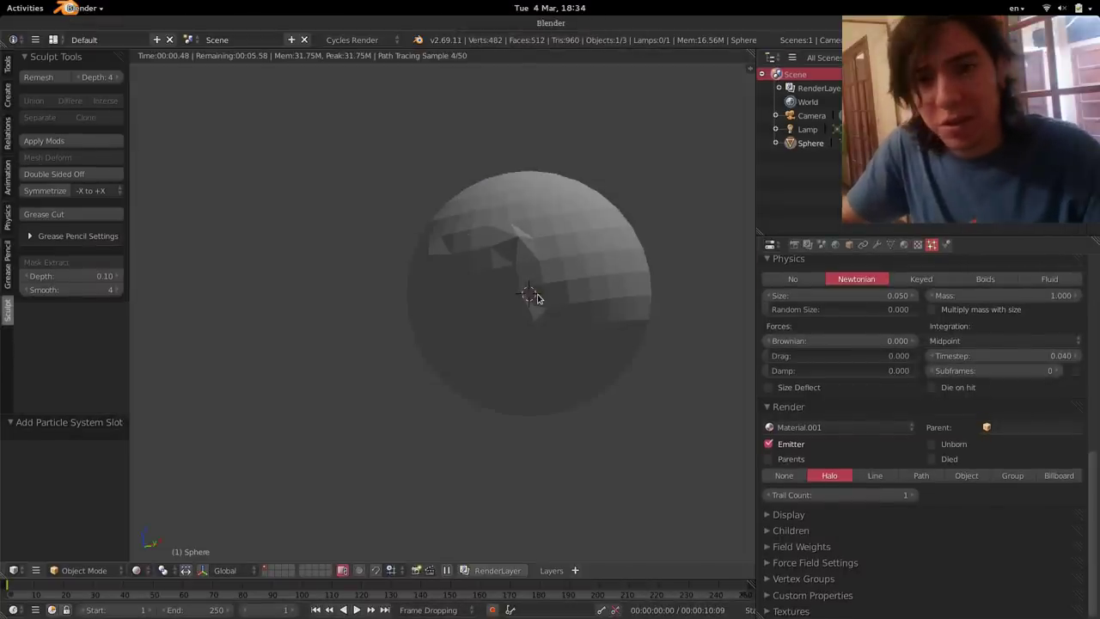
pyautogui.press('z')
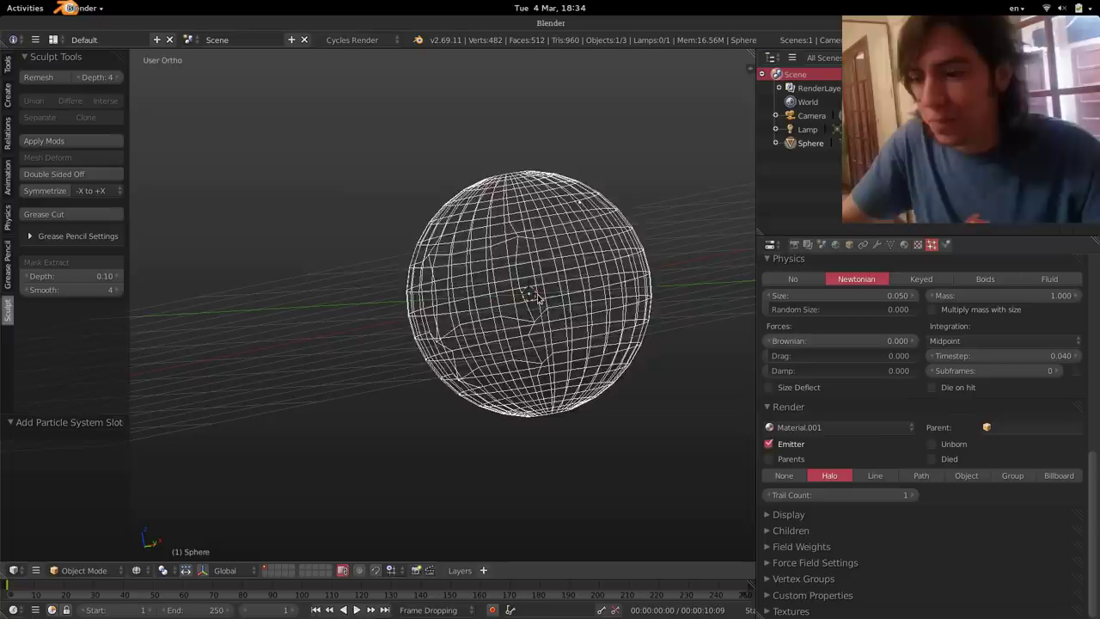
pyautogui.press('z')
pyautogui.press('z')
pyautogui.press('z')
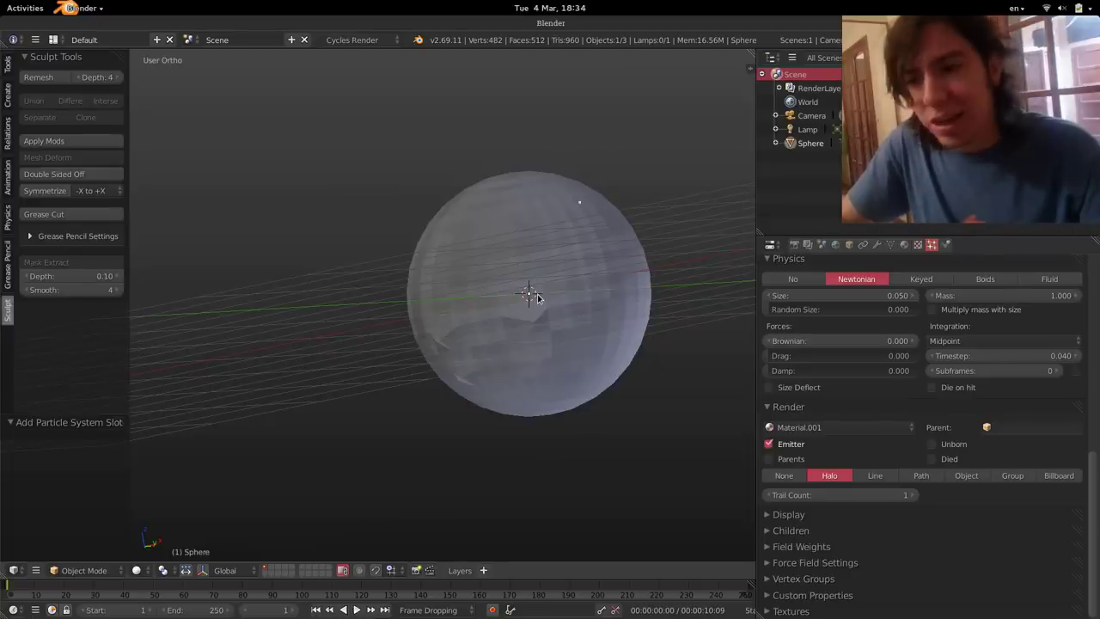
# - Enable Only Render in the 3D view's display settings
pyautogui.scroll(-3, 530, 295)
pyautogui.moveTo(533, 297); pyautogui.dragTo(608, 275, button='middle')
pyautogui.press('n')
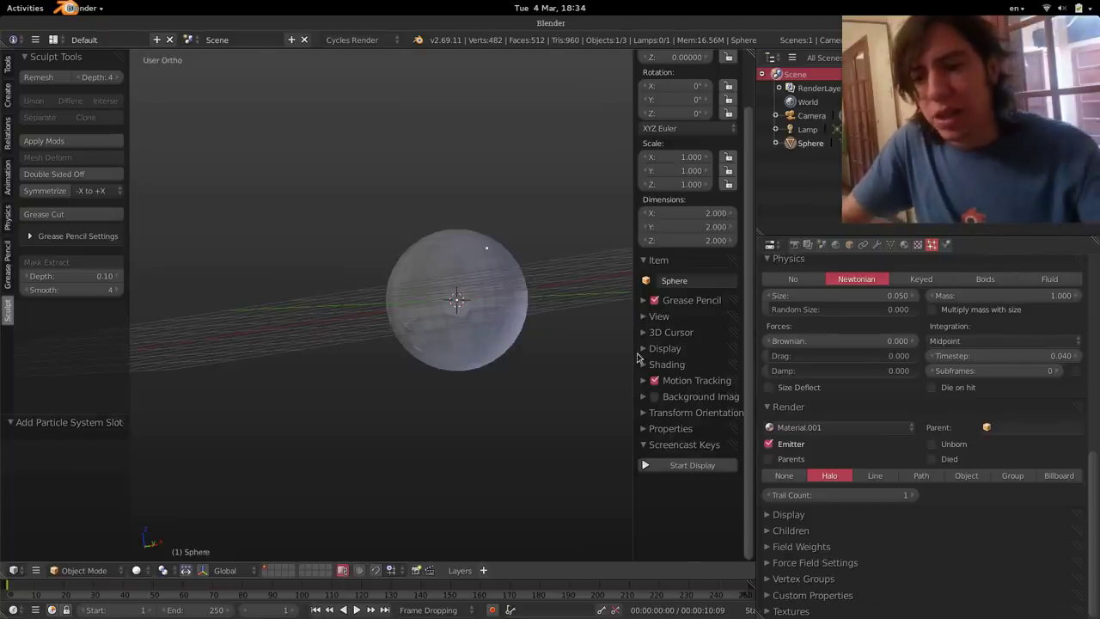
pyautogui.click(667, 349)
pyautogui.click(677, 368)
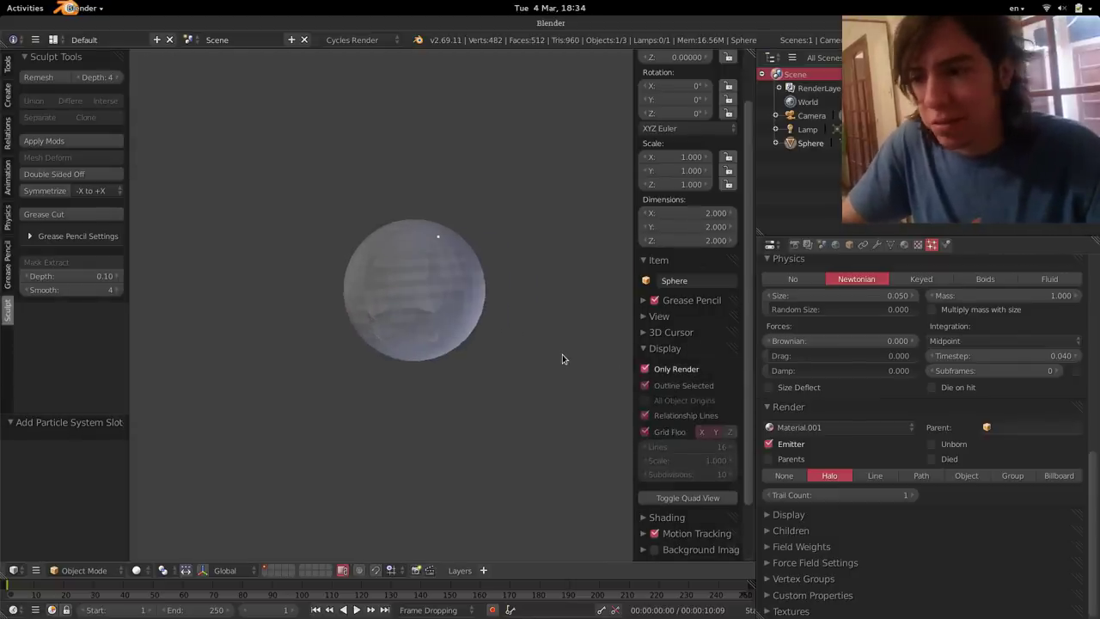
# - Switch to Chromium and look through the Amaranth page up to its header and How to Install section
pyautogui.hotkey('ctrl', 'alt', 'Down')
pyautogui.hotkey('ctrl', 'alt', 'Up')
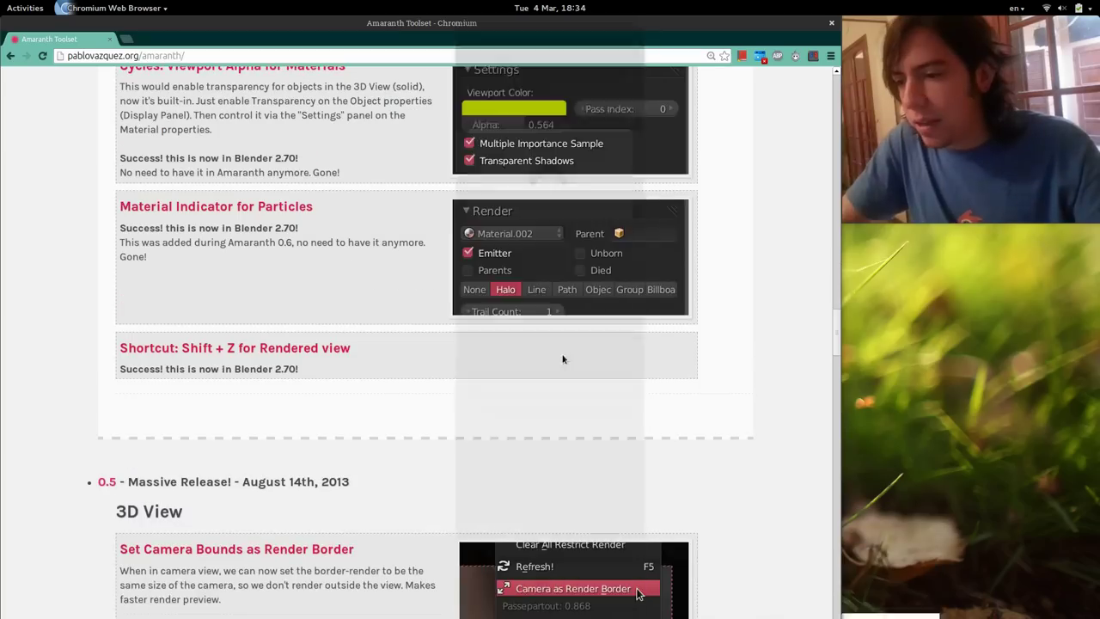
pyautogui.scroll(3, 675, 386)
pyautogui.scroll(20, 690, 386)
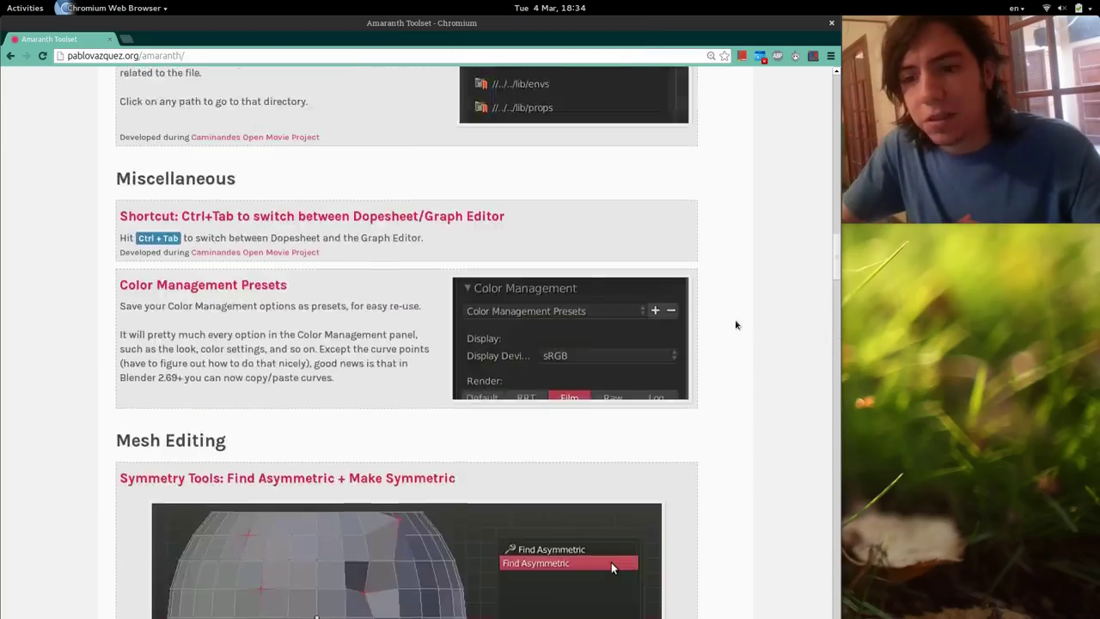
pyautogui.scroll(15, 721, 300)
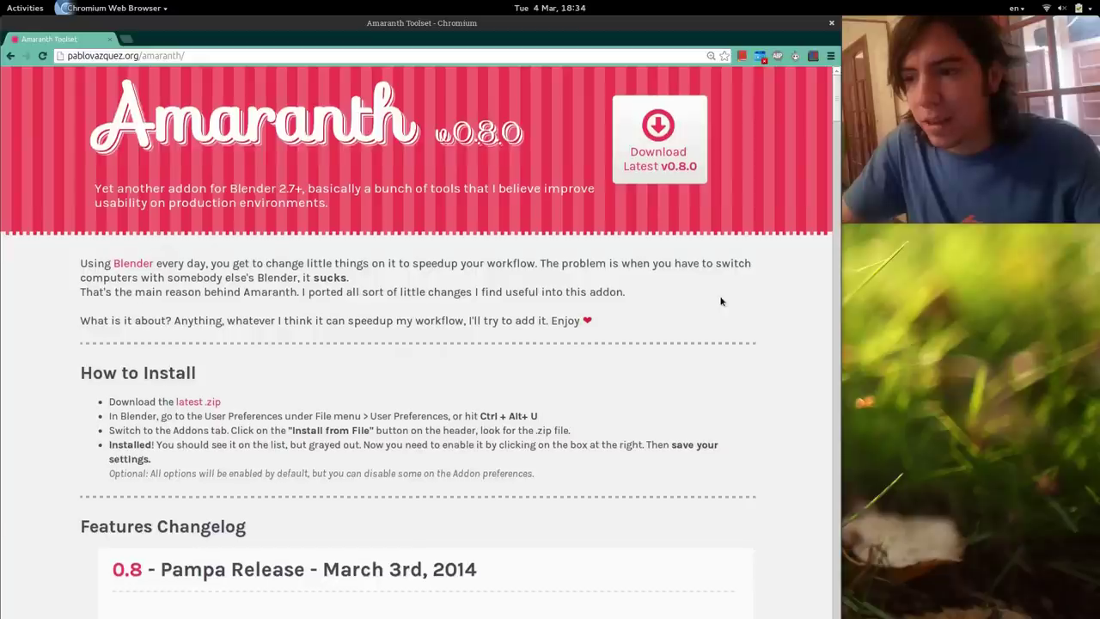
pyautogui.scroll(-1, 747, 327)
pyautogui.scroll(1, 760, 337)
pyautogui.scroll(-1, 775, 339)
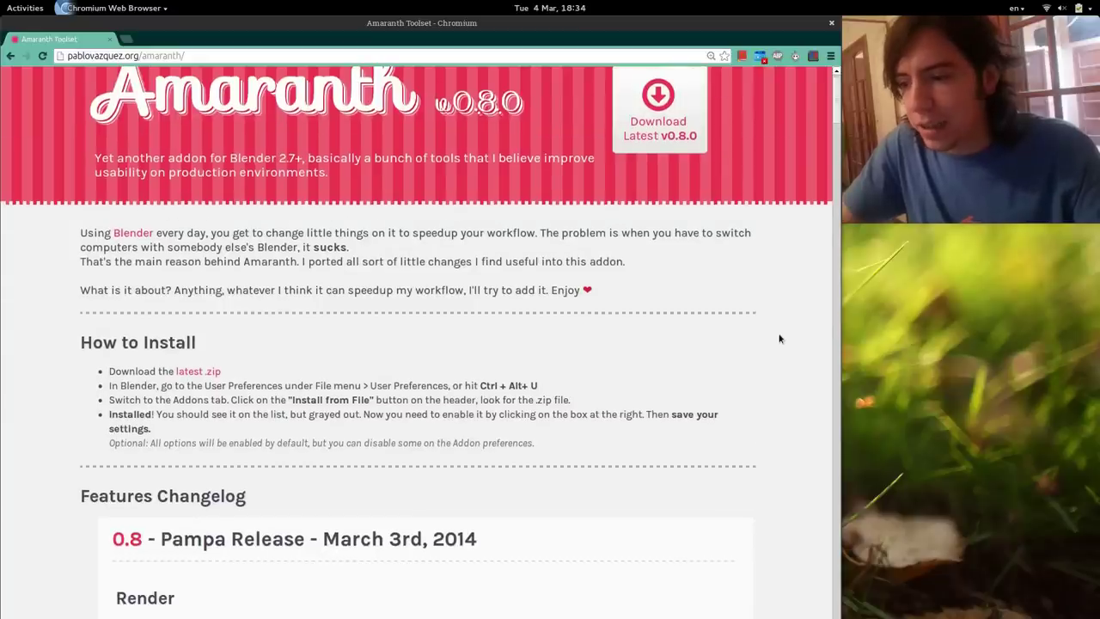
pyautogui.scroll(-2, 779, 338)
pyautogui.scroll(3, 779, 337)
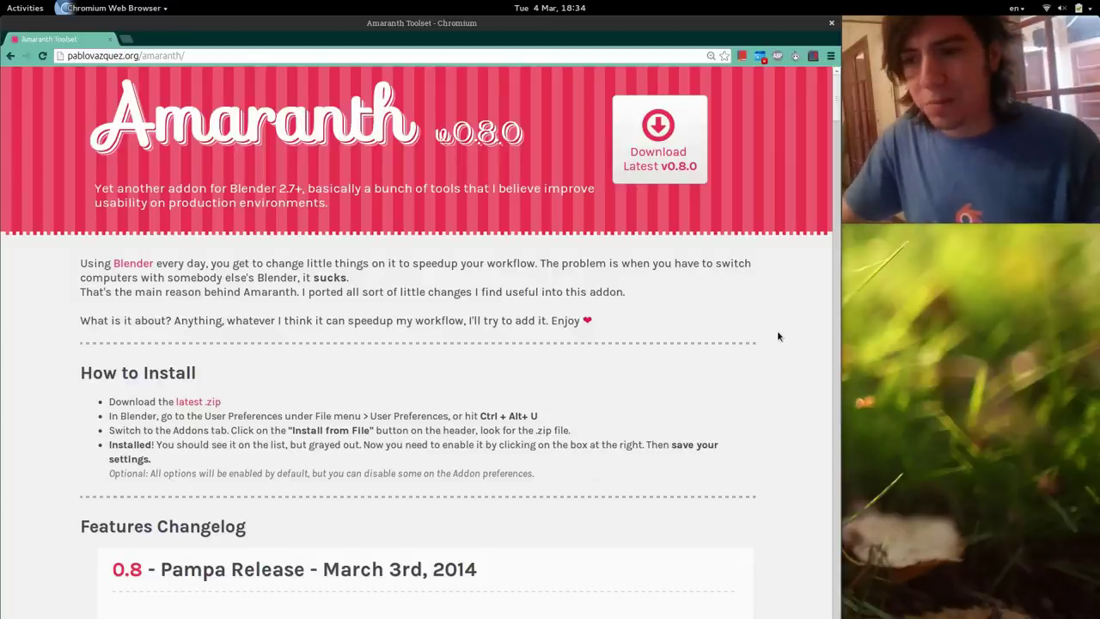
# - Look through the 0.8 release changelog down to Removed Features, and return to the beginning of the page
pyautogui.scroll(-5, 783, 337)
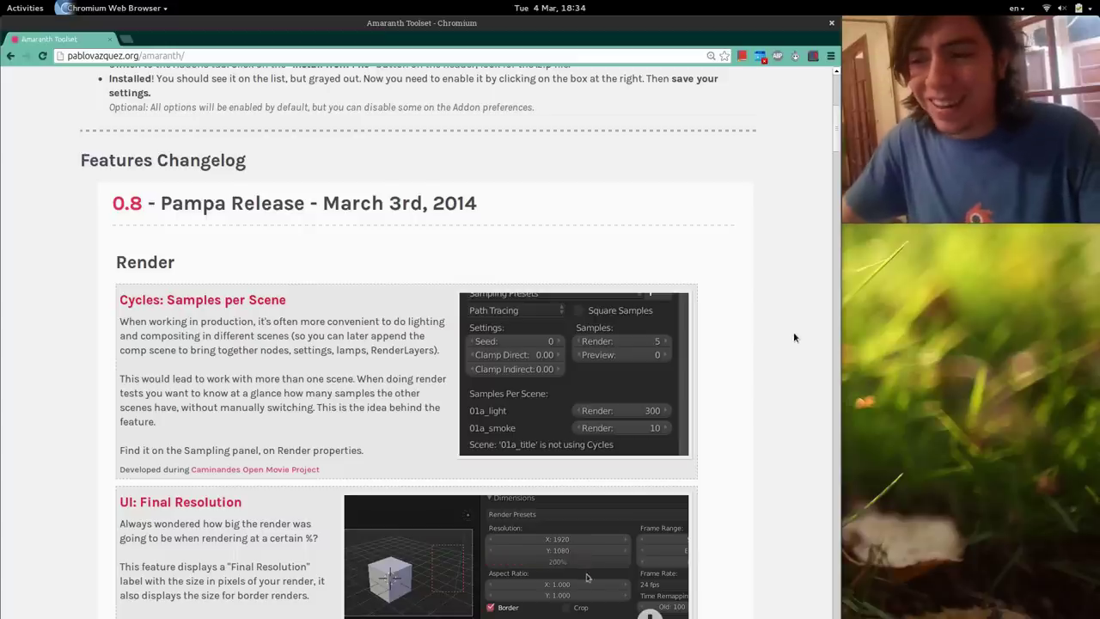
pyautogui.scroll(-5, 794, 335)
pyautogui.scroll(4, 794, 334)
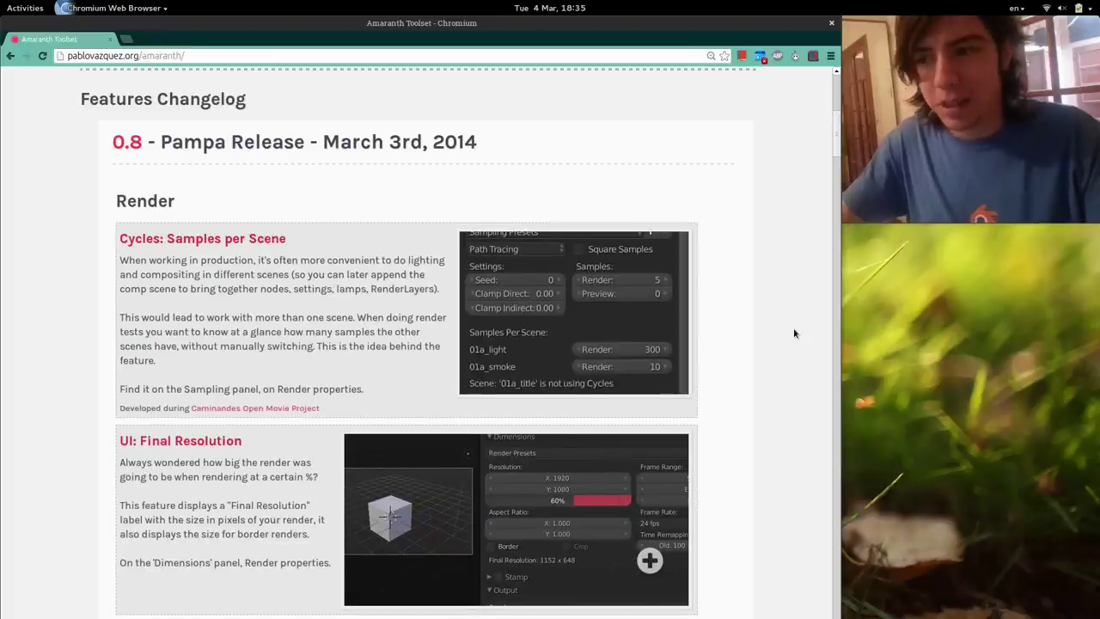
pyautogui.scroll(-3, 794, 334)
pyautogui.scroll(-20, 794, 333)
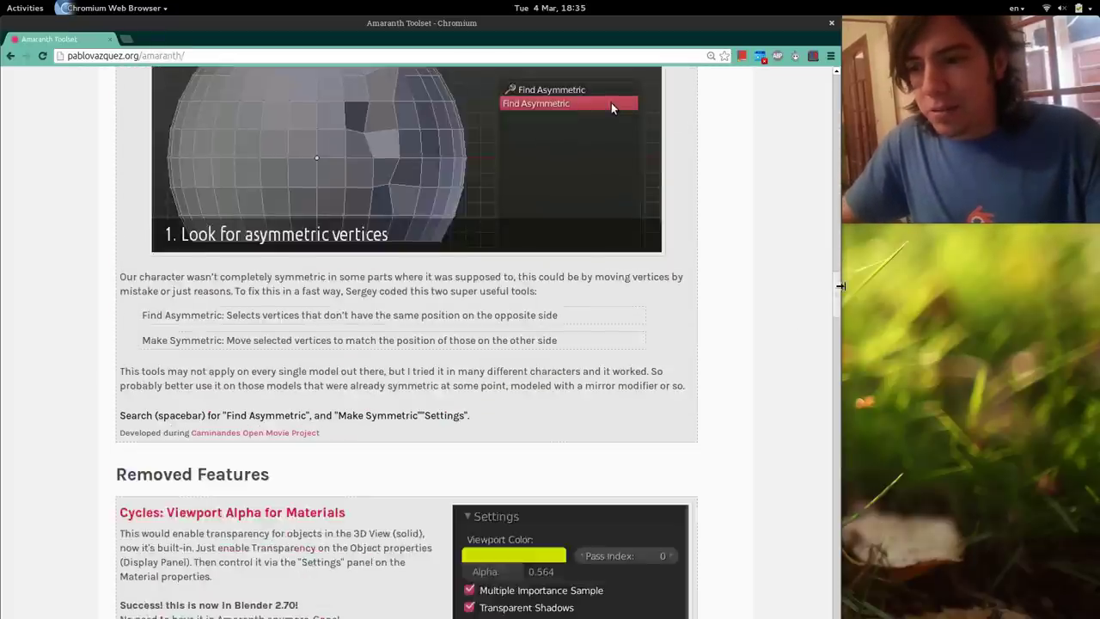
pyautogui.moveTo(841, 285); pyautogui.dragTo(809, 137)
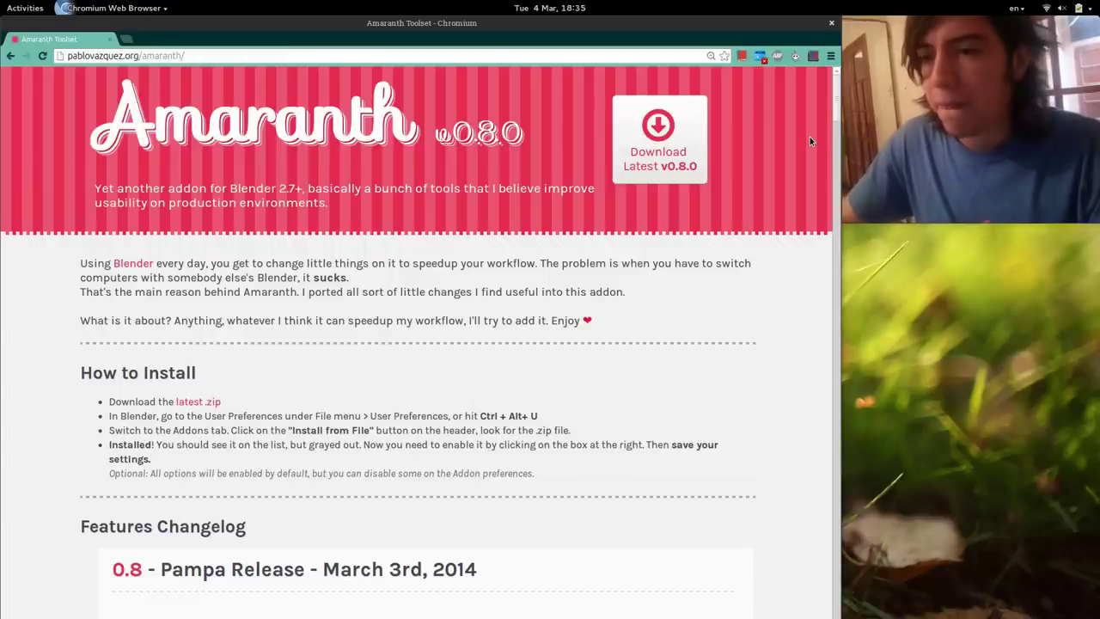
pyautogui.click(840, 94)
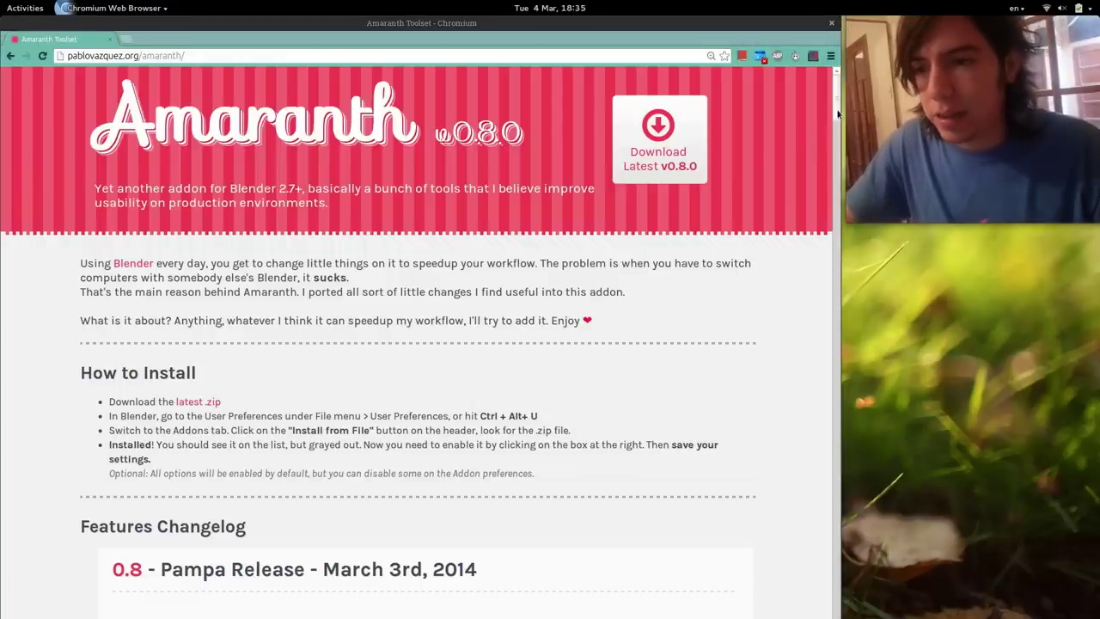
# - Open the Amaranth GitHub repository linked at the end of the page, view it, and return to the Amaranth page
pyautogui.scroll(-3, 839, 129)
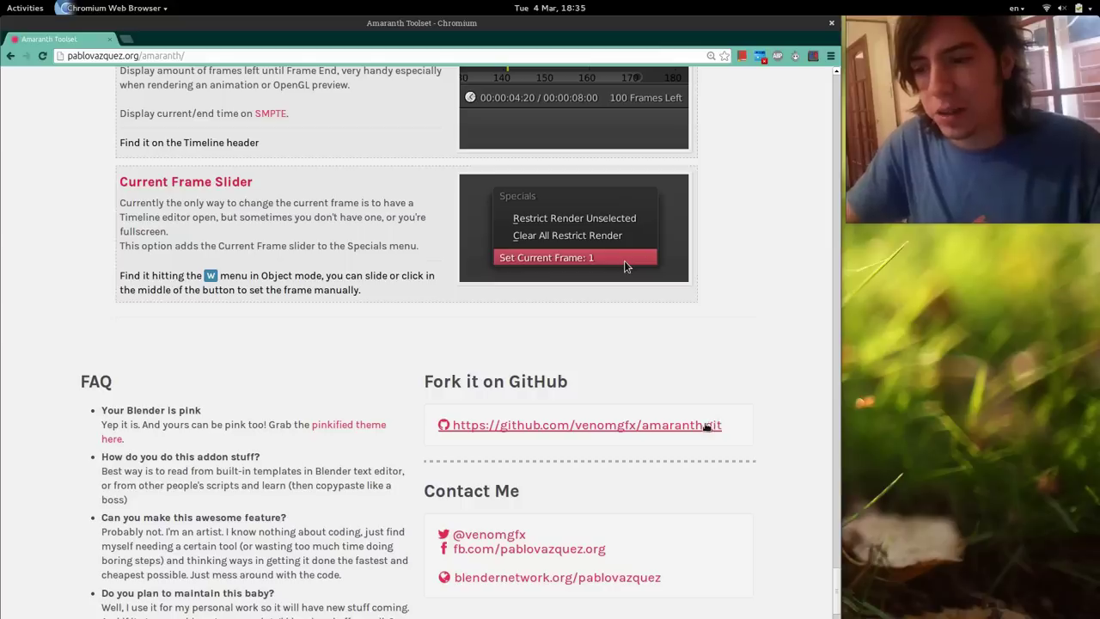
pyautogui.click(573, 424)
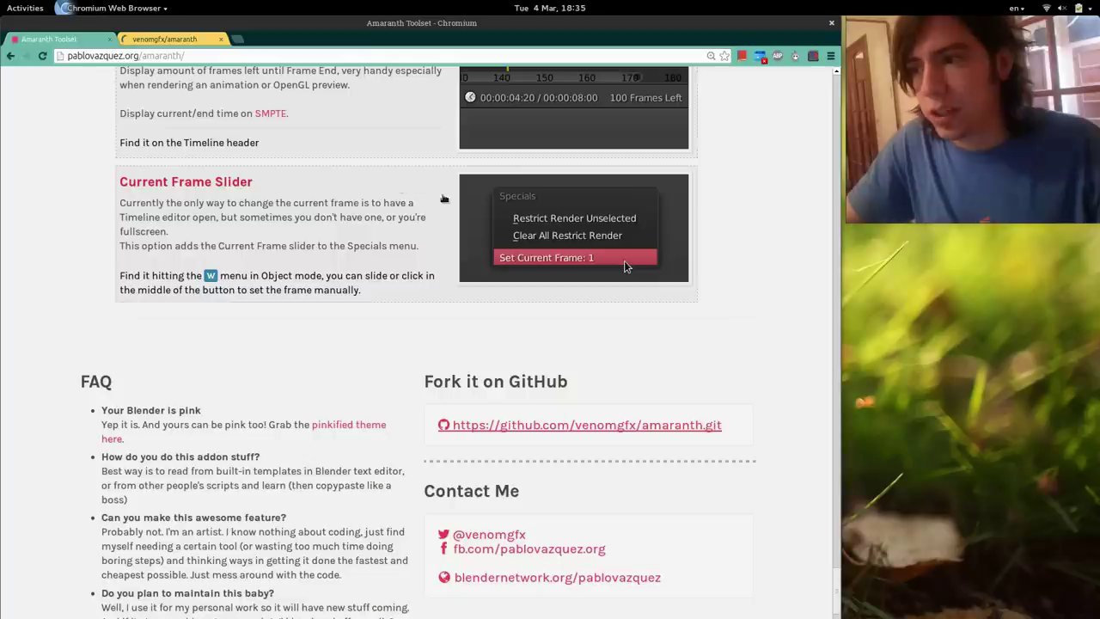
pyautogui.hotkey('ctrl', 'Tab')
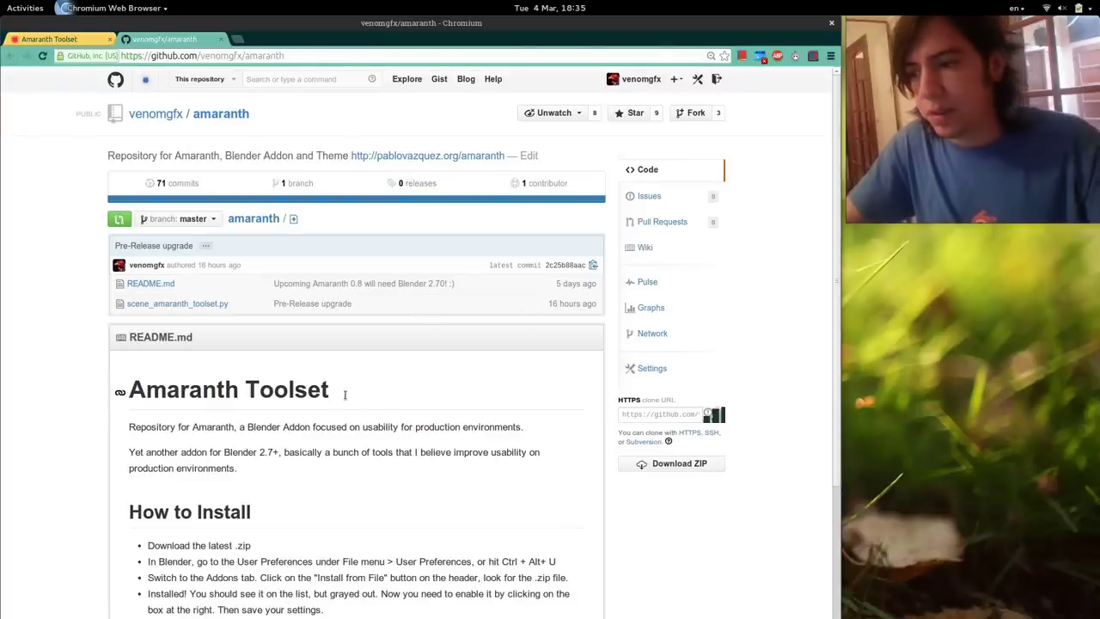
pyautogui.hotkey('ctrl', 'Tab')
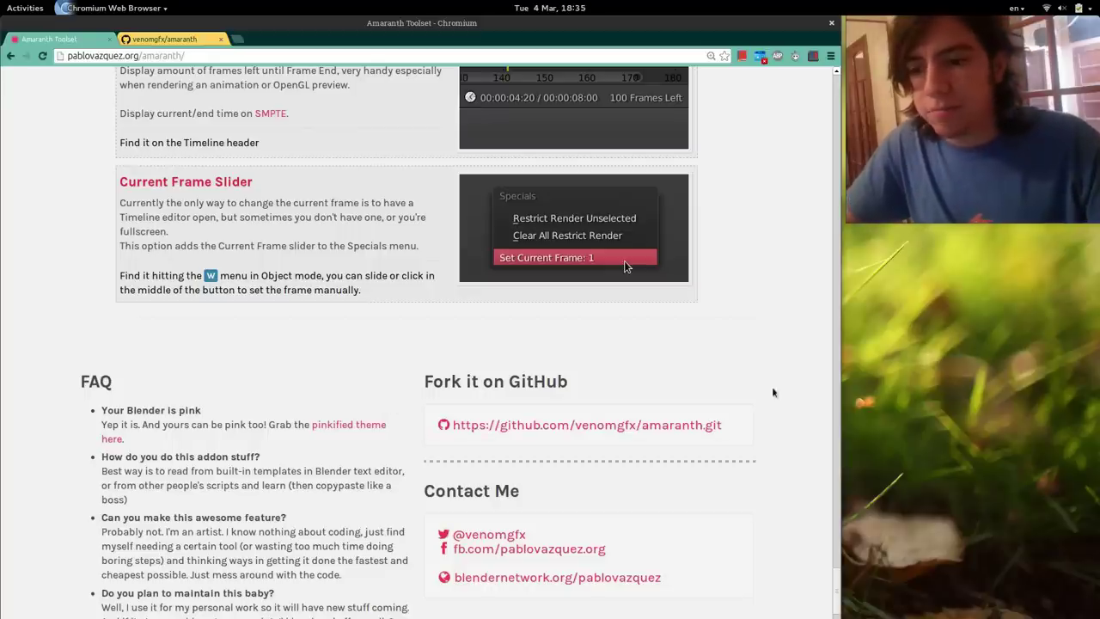